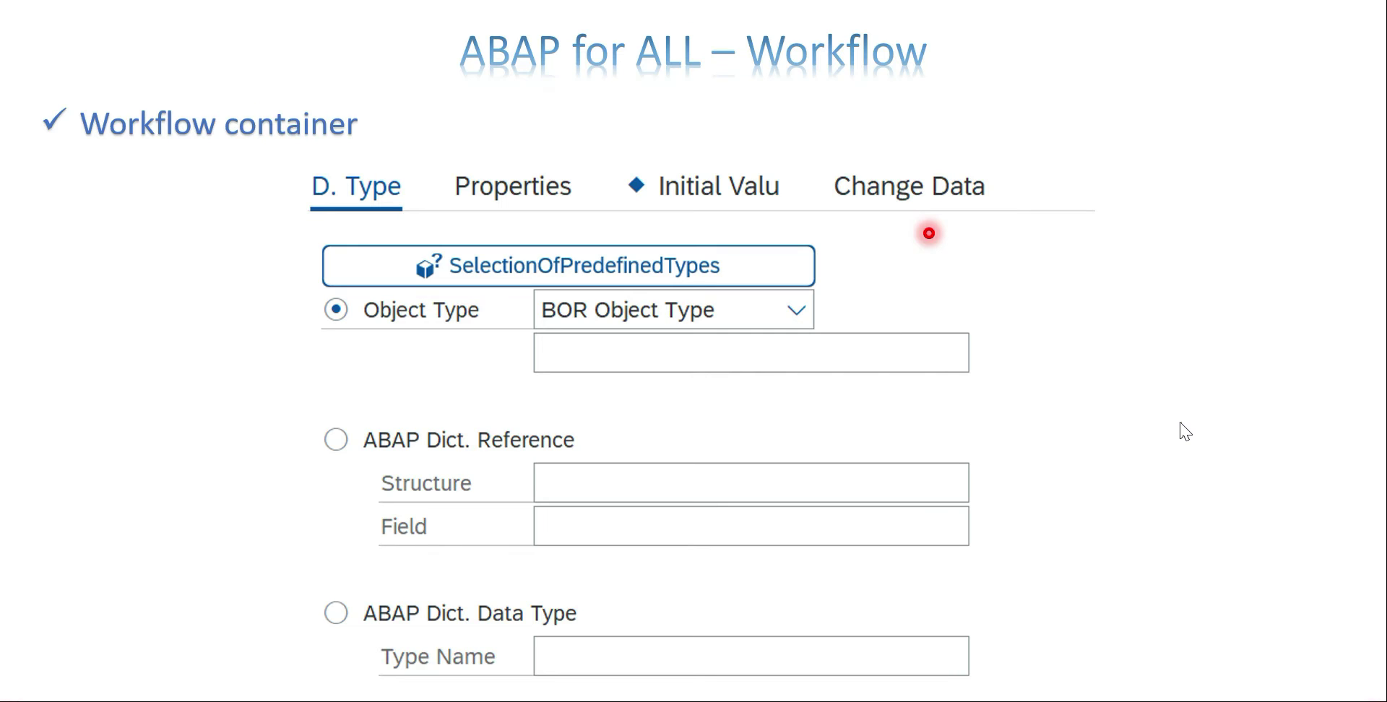
pyautogui.press('Right')
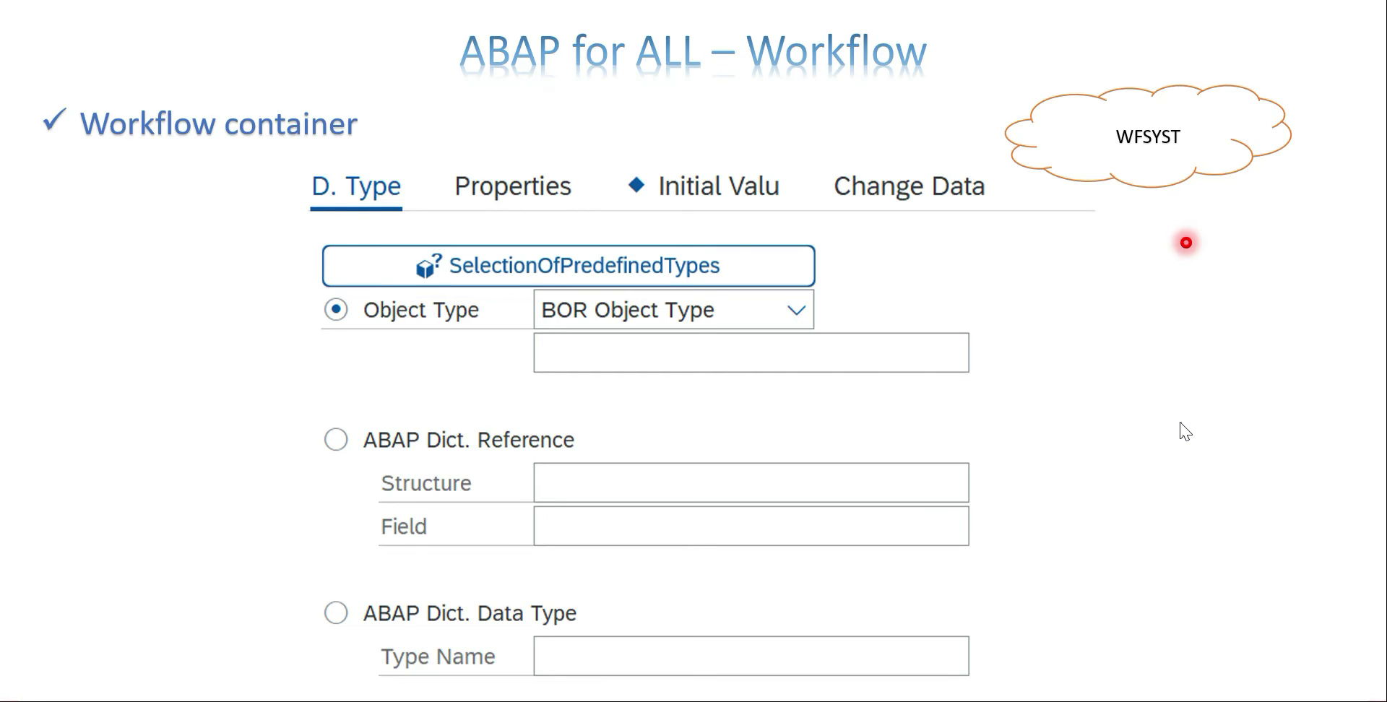
pyautogui.press('Right')
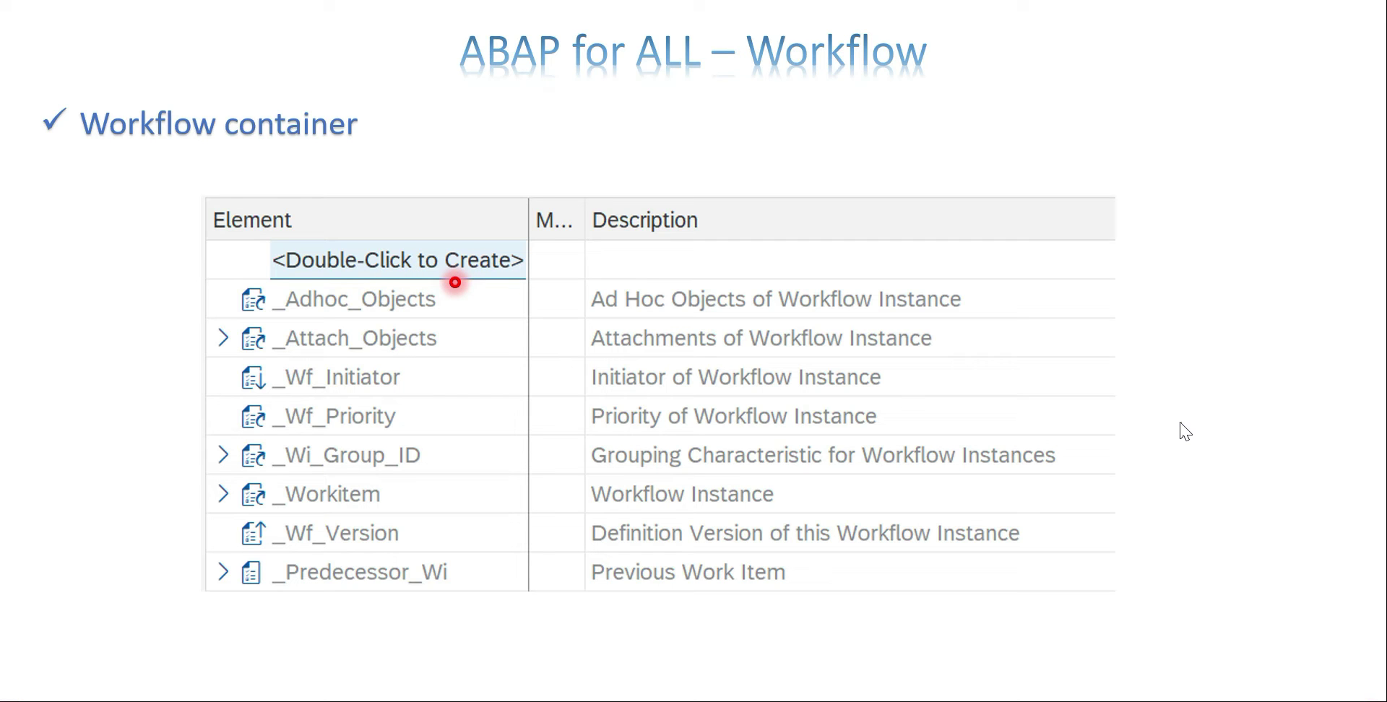
pyautogui.press('Right')
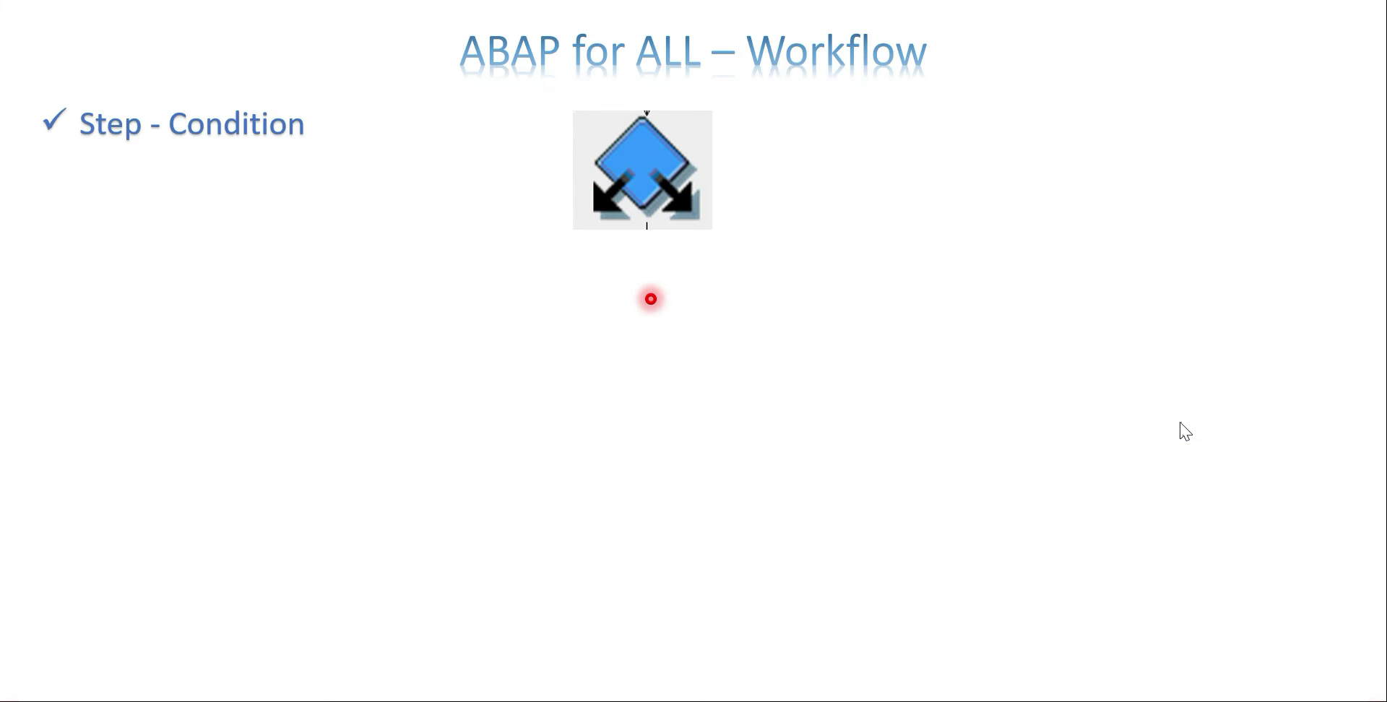
pyautogui.press('Right')
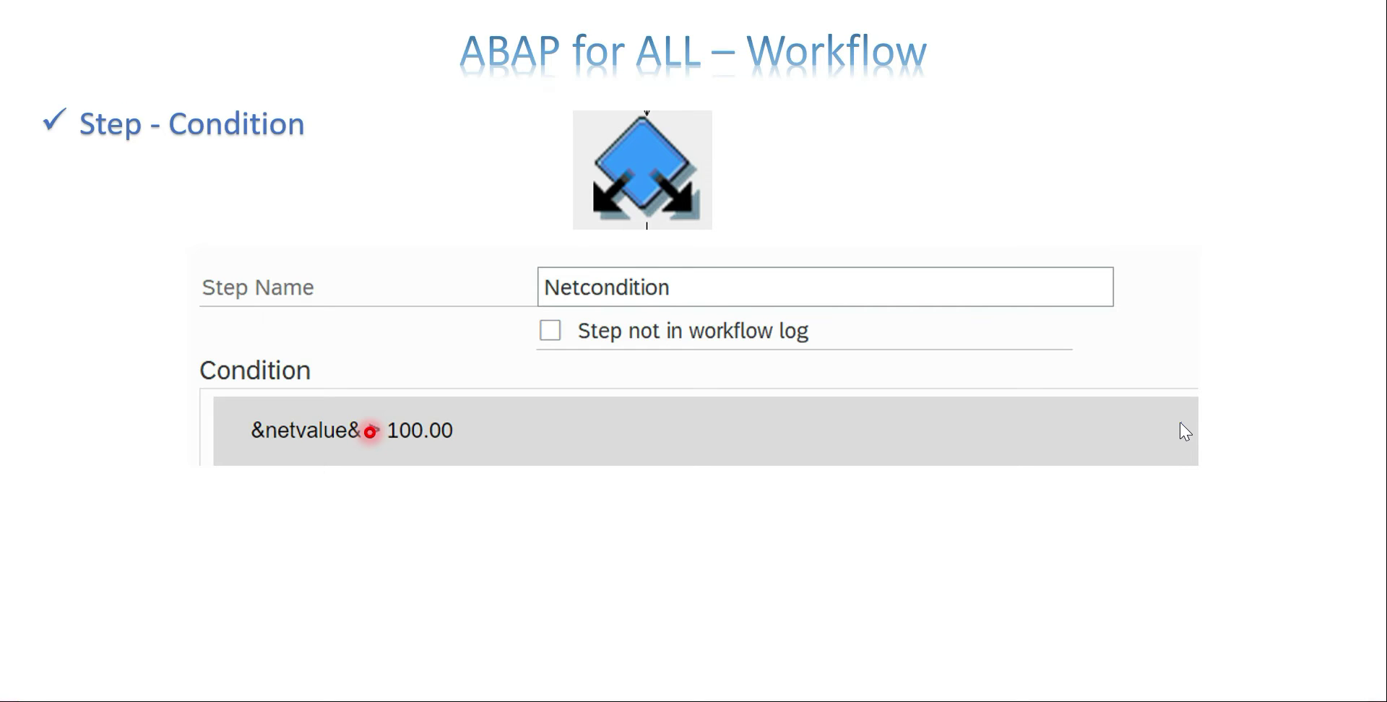
pyautogui.press('Right')
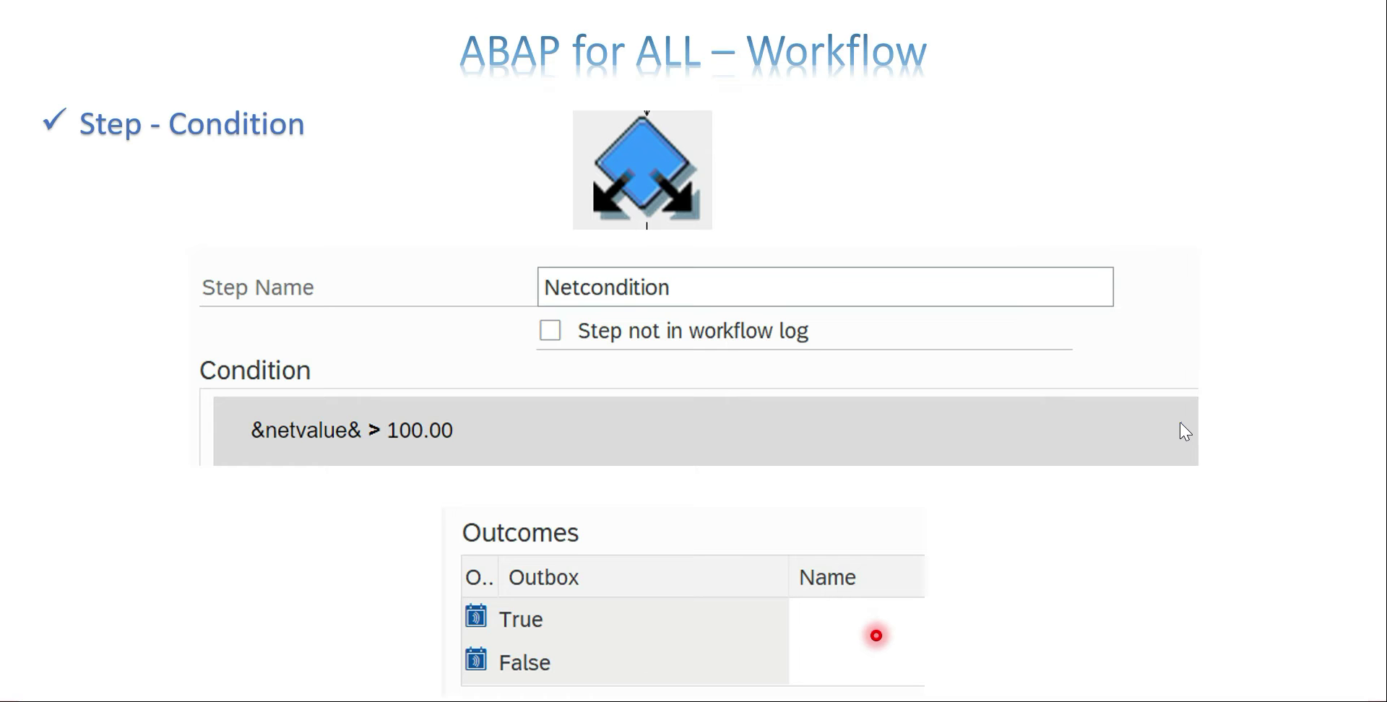
pyautogui.press('Right')
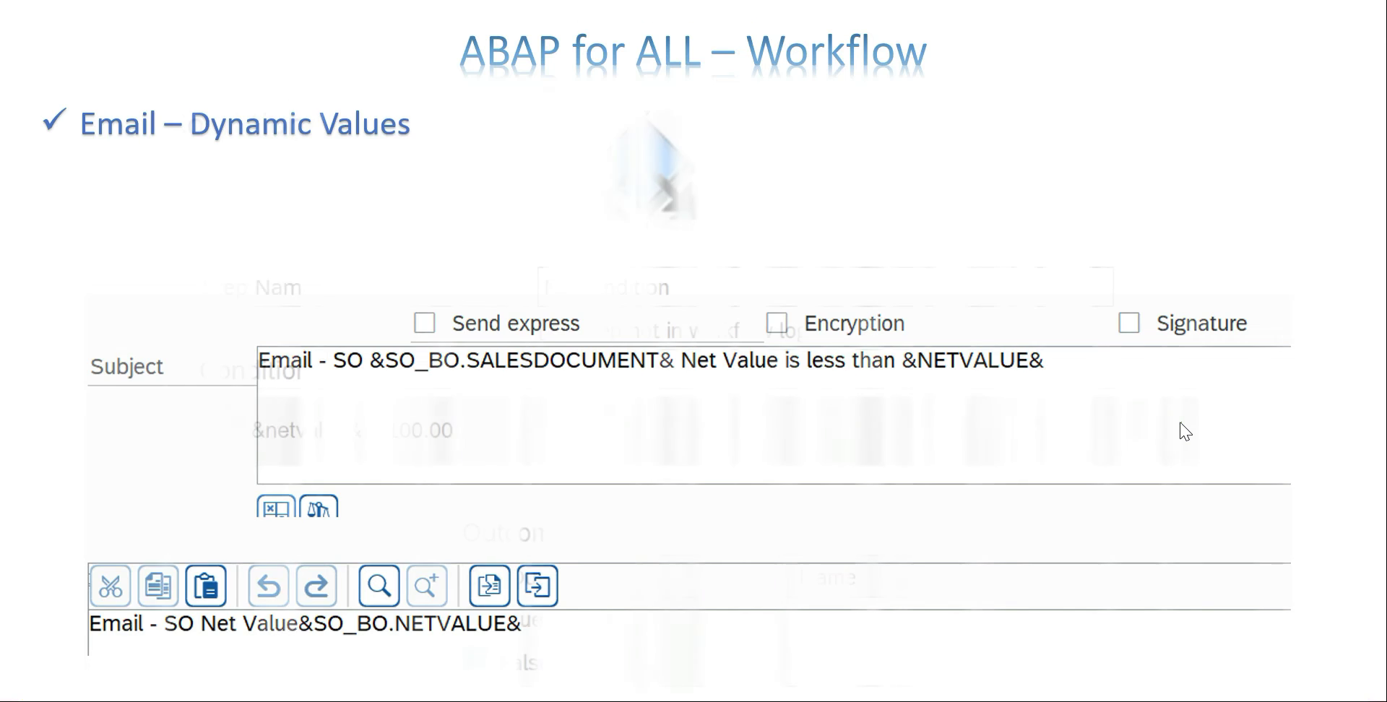
pyautogui.press('Right')
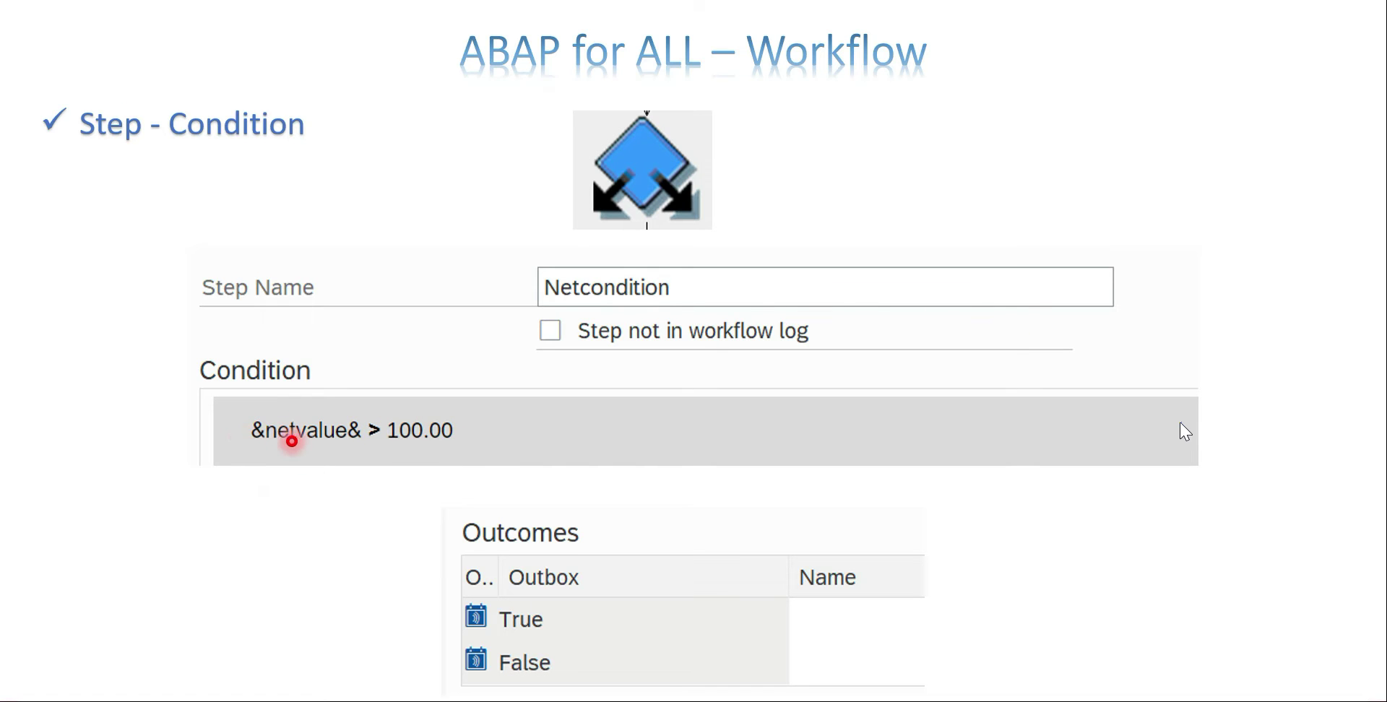
pyautogui.press('Right')
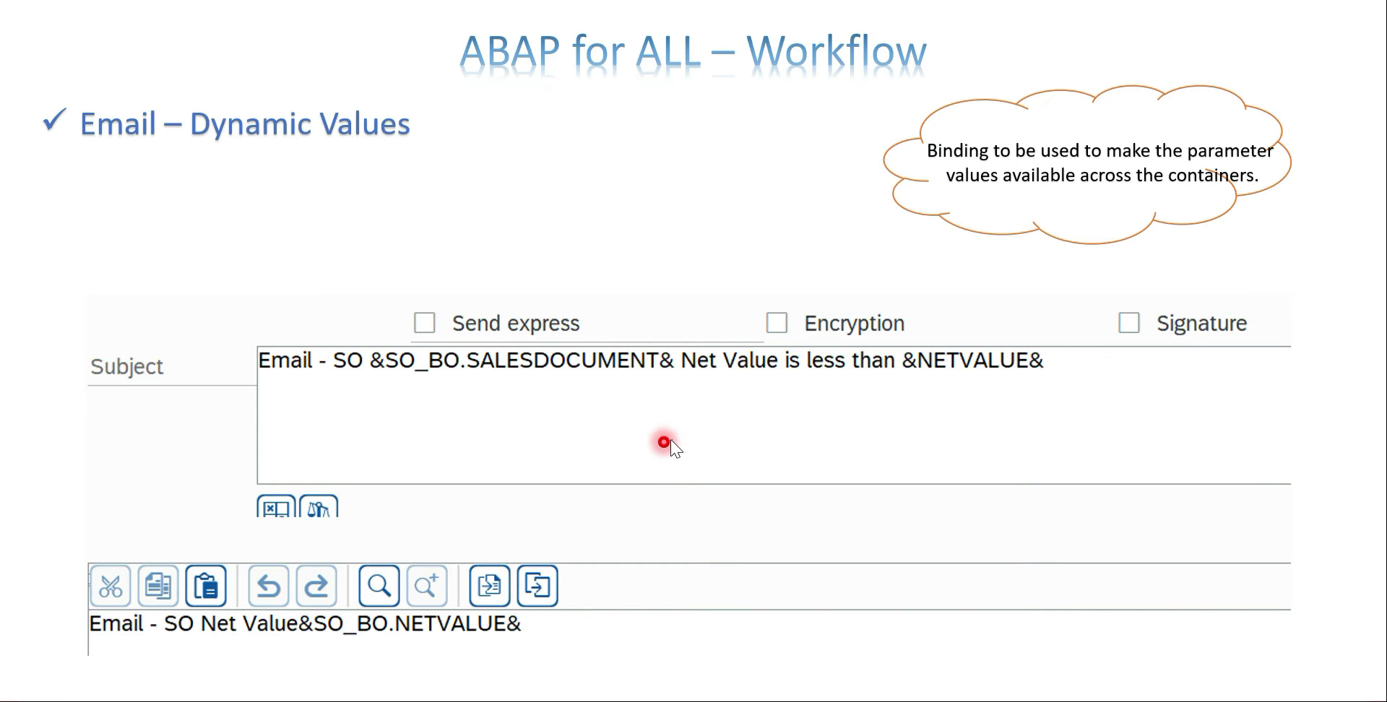
pyautogui.press('Right')
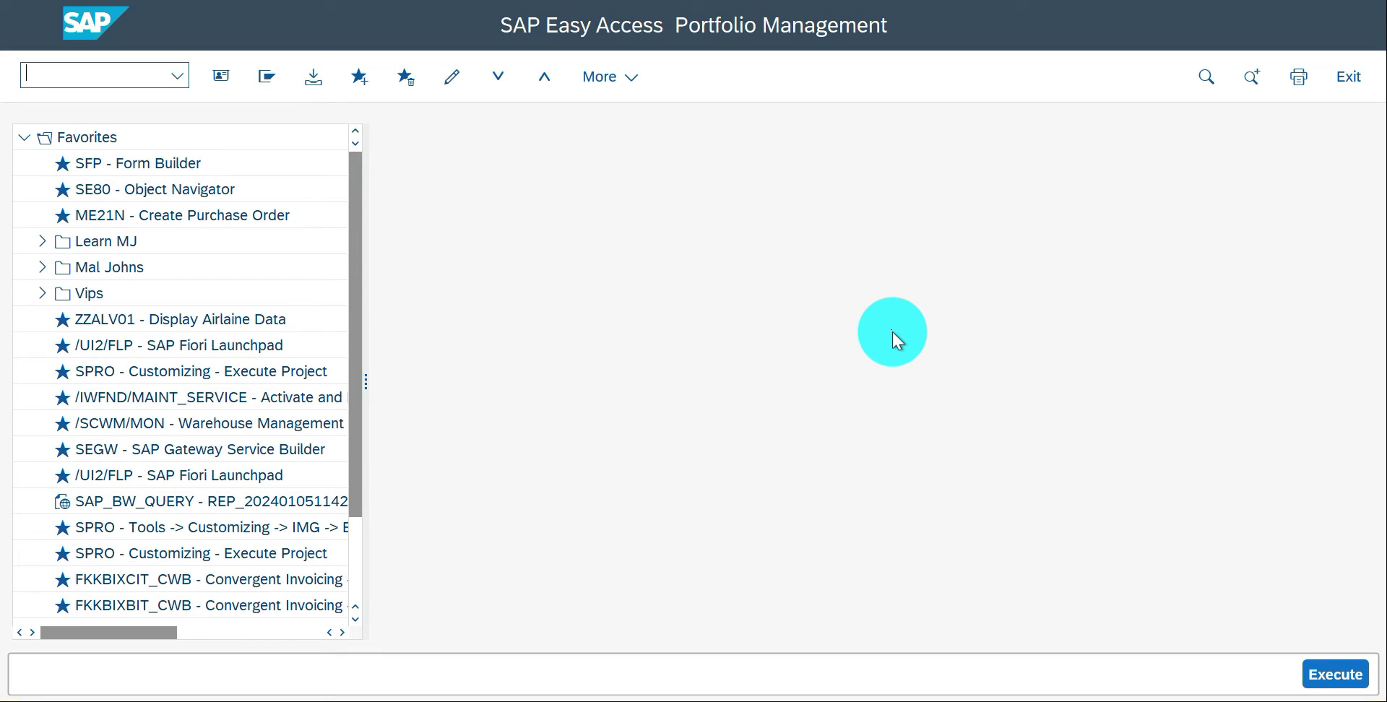
# Step: Open the Workflow Builder with transaction swdd and start a new, empty workflow
pyautogui.write('swdd')
pyautogui.press('Return')
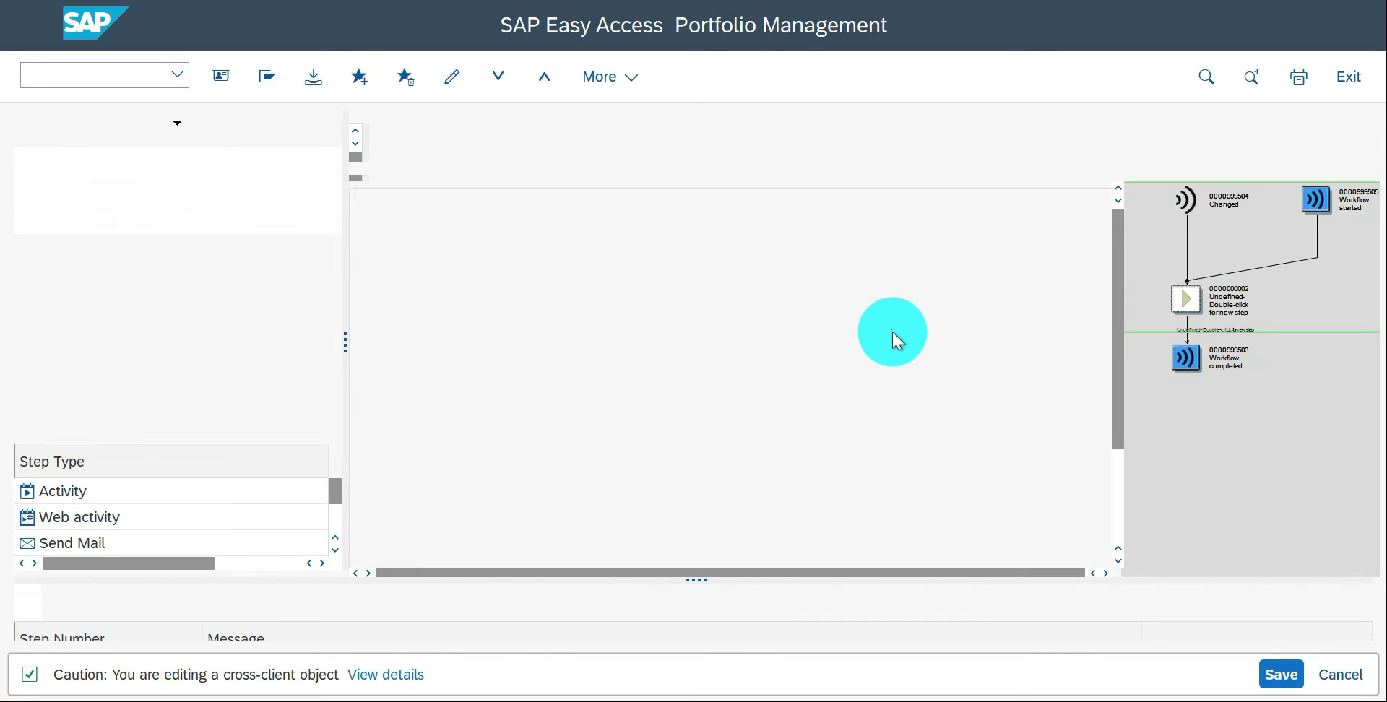
pyautogui.click(220, 77)
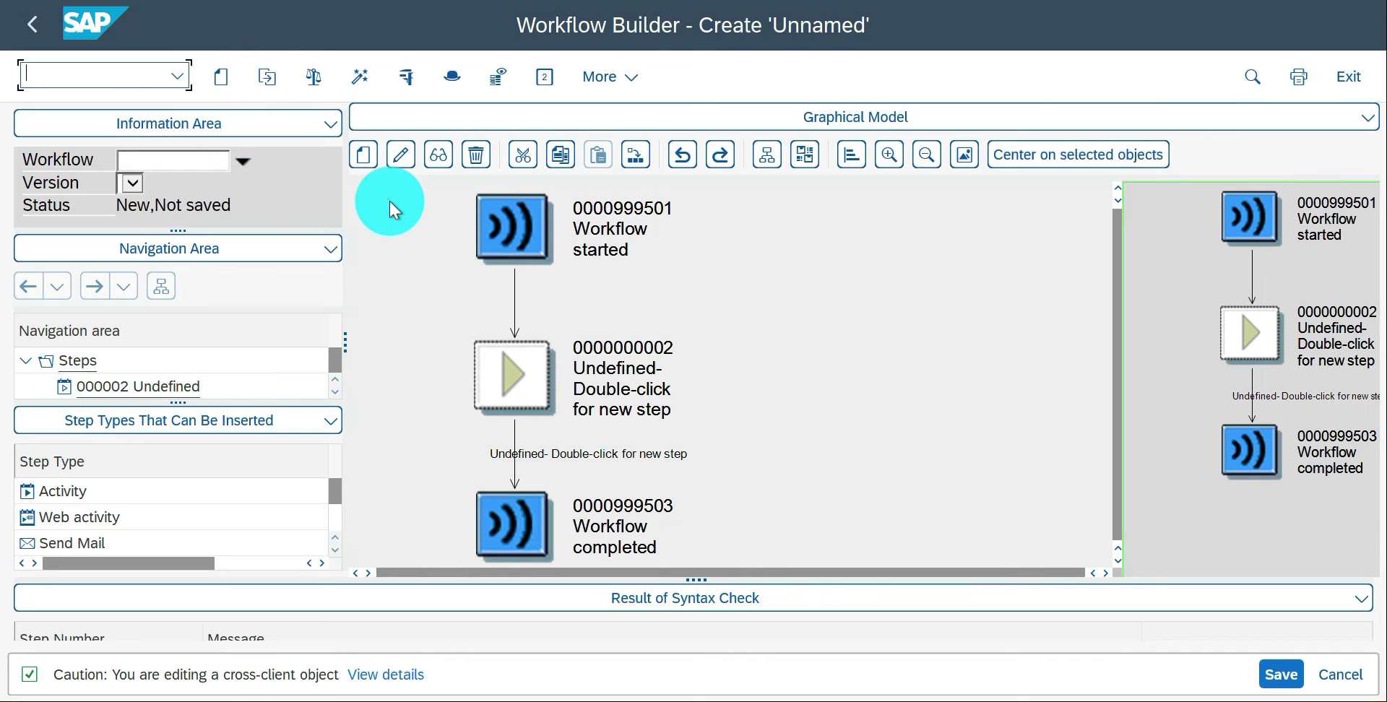
# Step: Save the new workflow as a local object with abbreviation ZJI_WF_SO2 and name SO Change
pyautogui.hotkey('ctrl', 's')
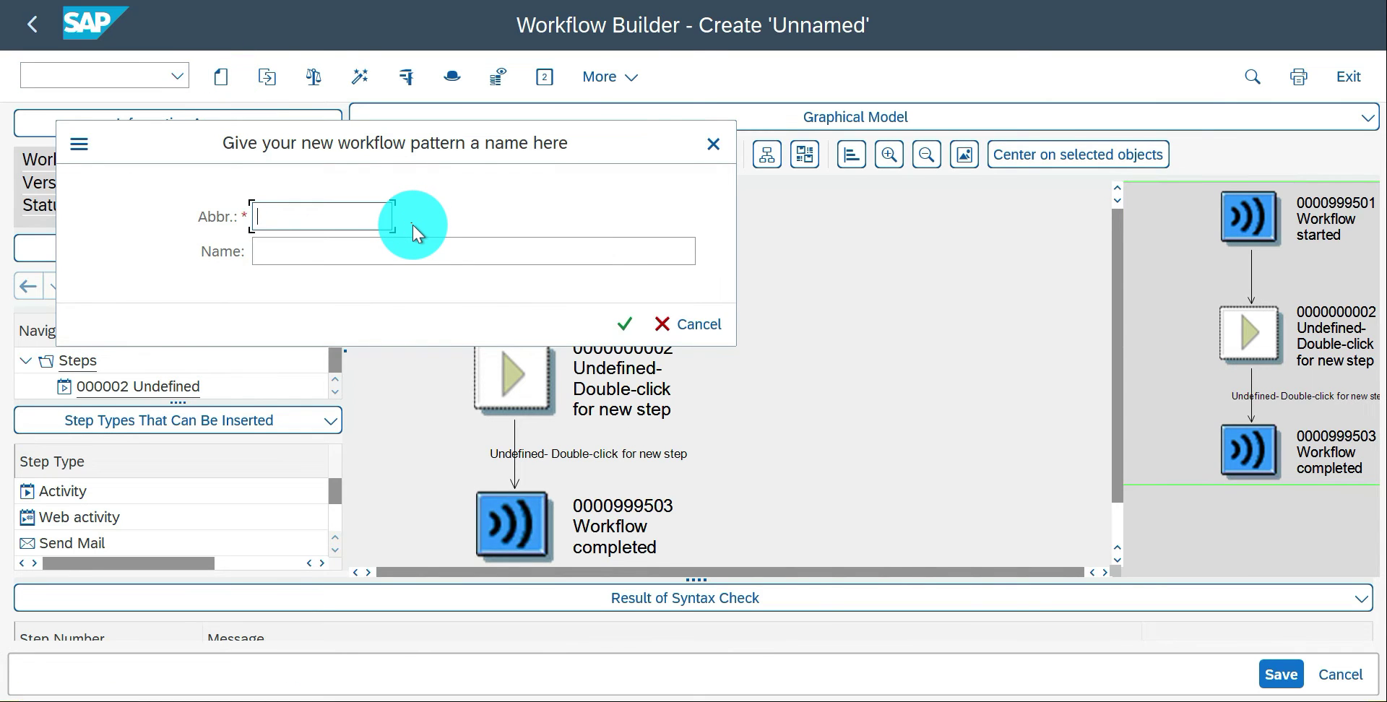
pyautogui.write('ZJI_WF_')
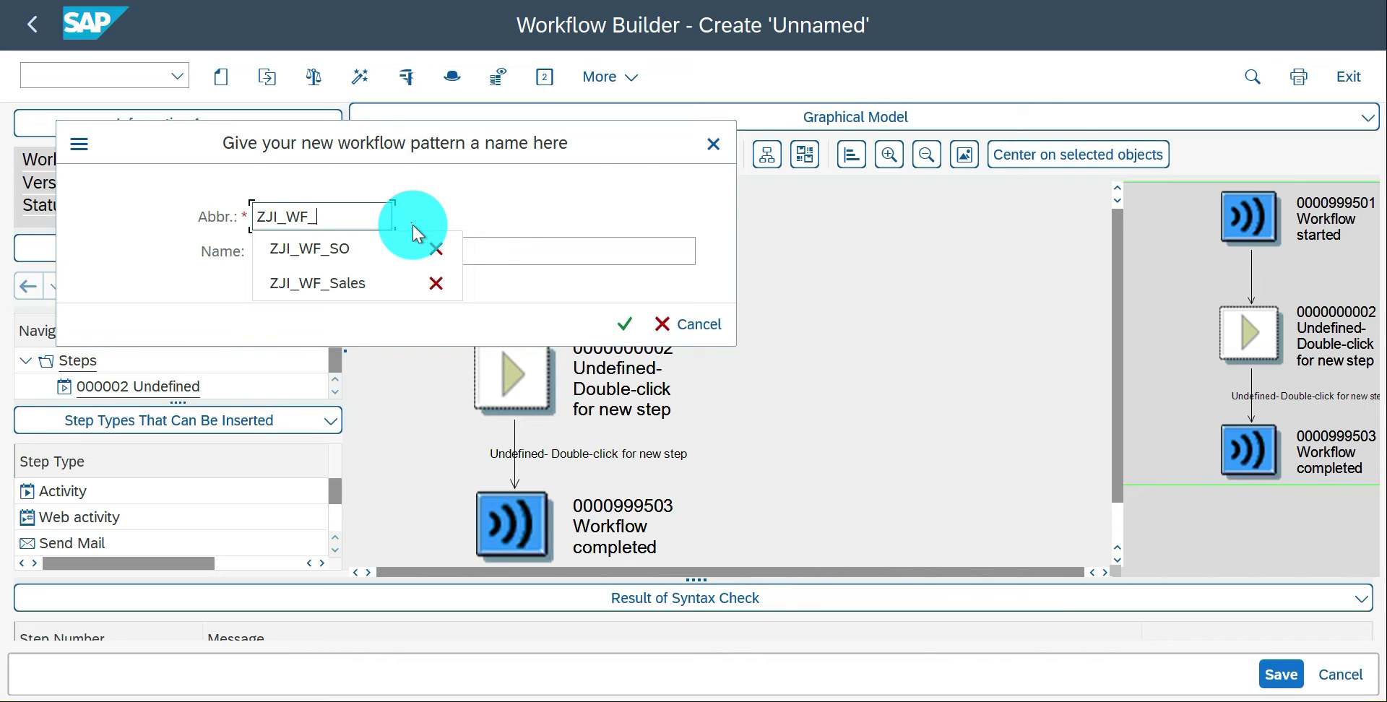
pyautogui.write('SO2')
pyautogui.press('Tab')
pyautogui.write('SO Change')
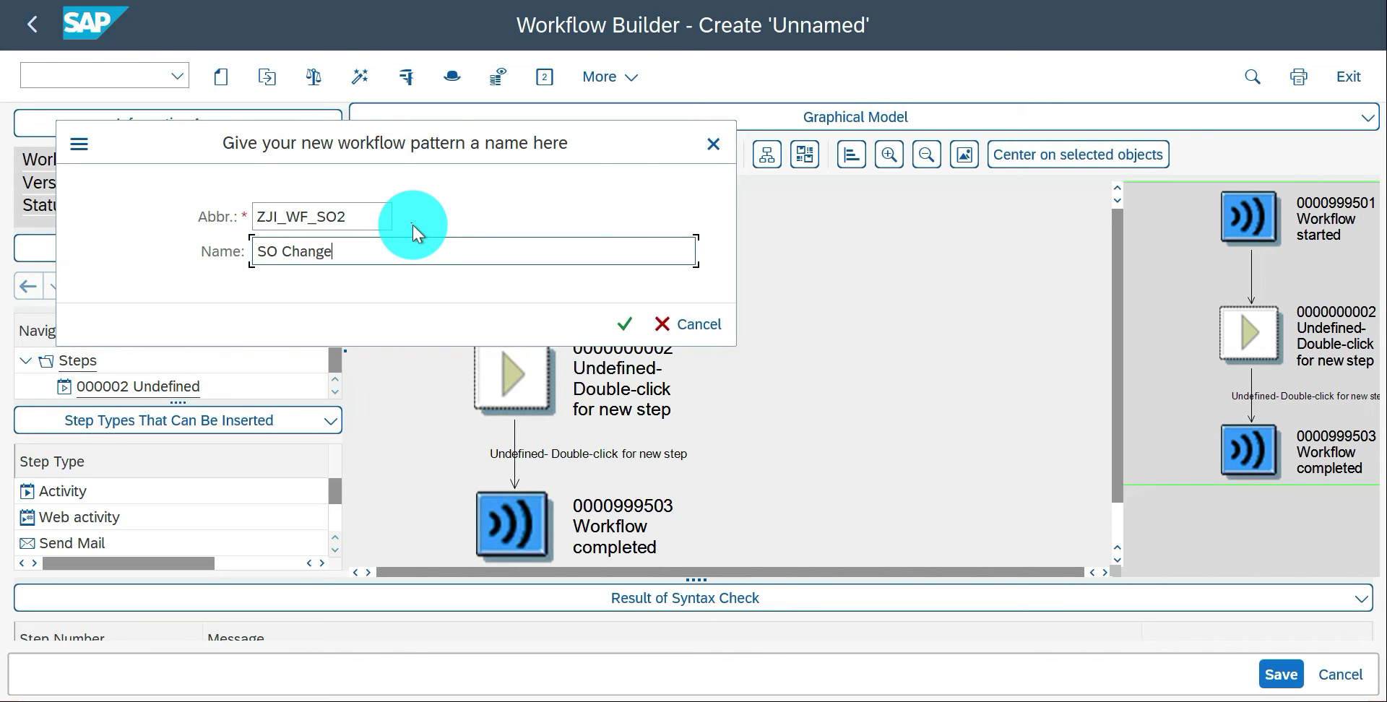
pyautogui.press('Return')
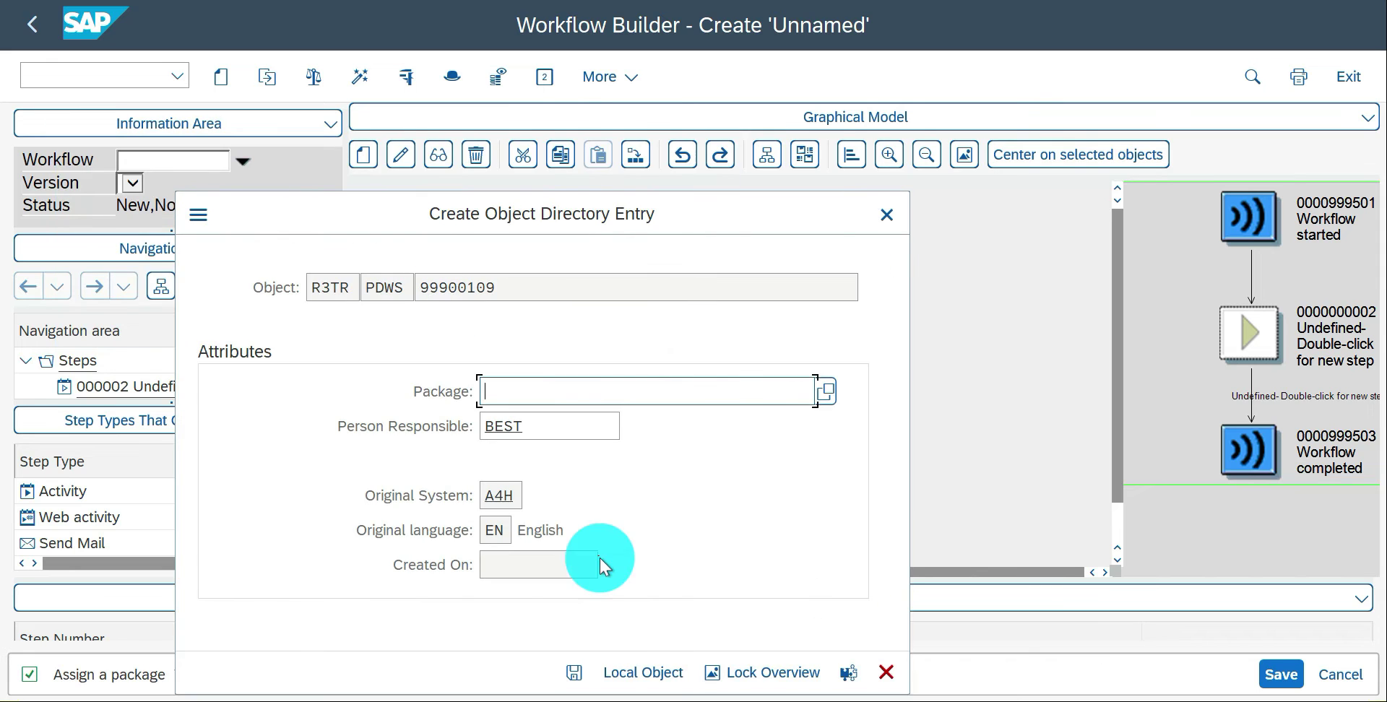
pyautogui.click(645, 674)
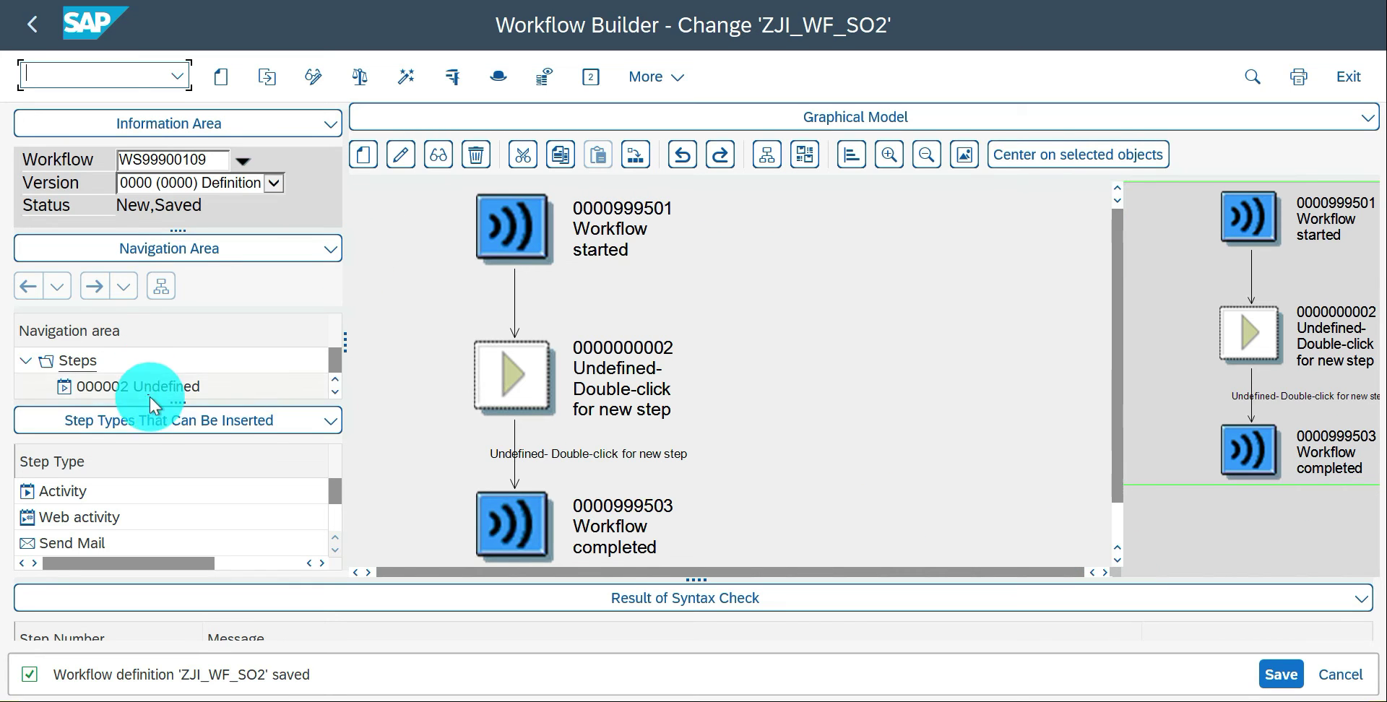
# Step: Show the Workflow Container in place of the insertable step types and select its entry for creating an element
pyautogui.click(331, 421)
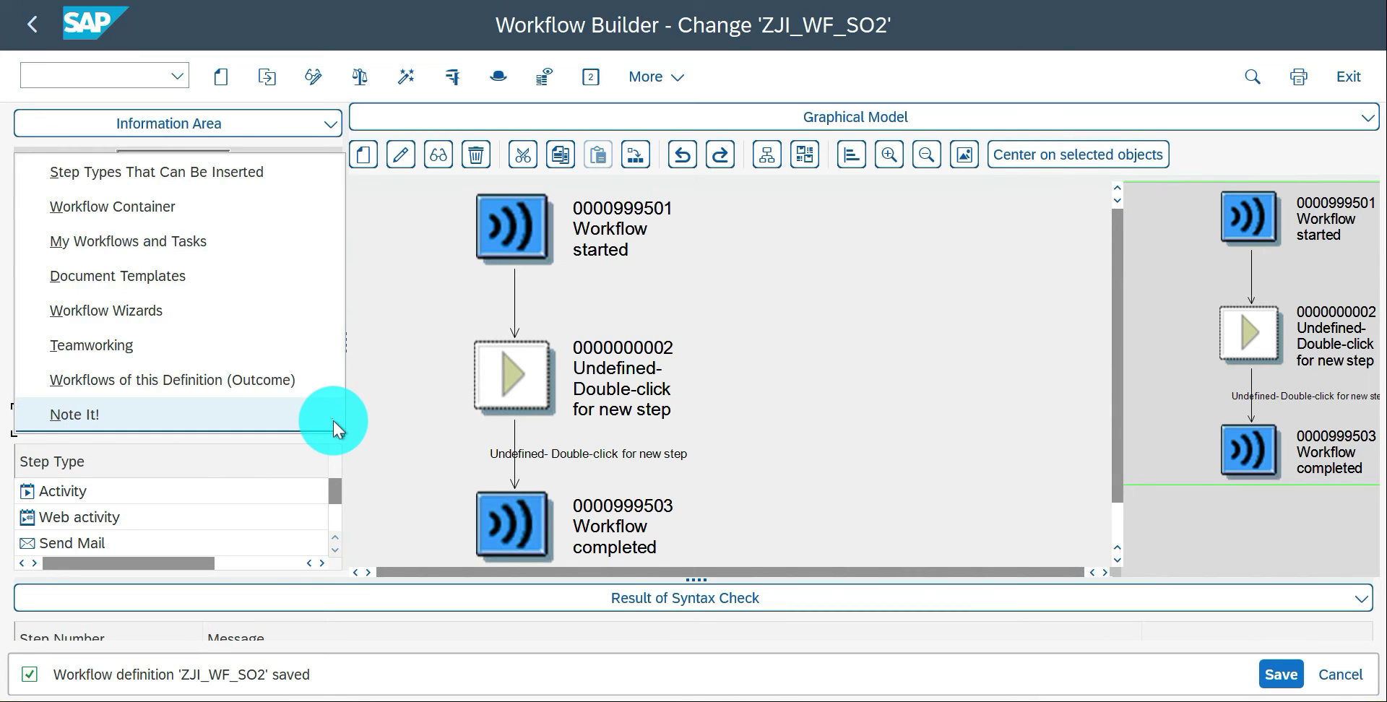
pyautogui.click(168, 210)
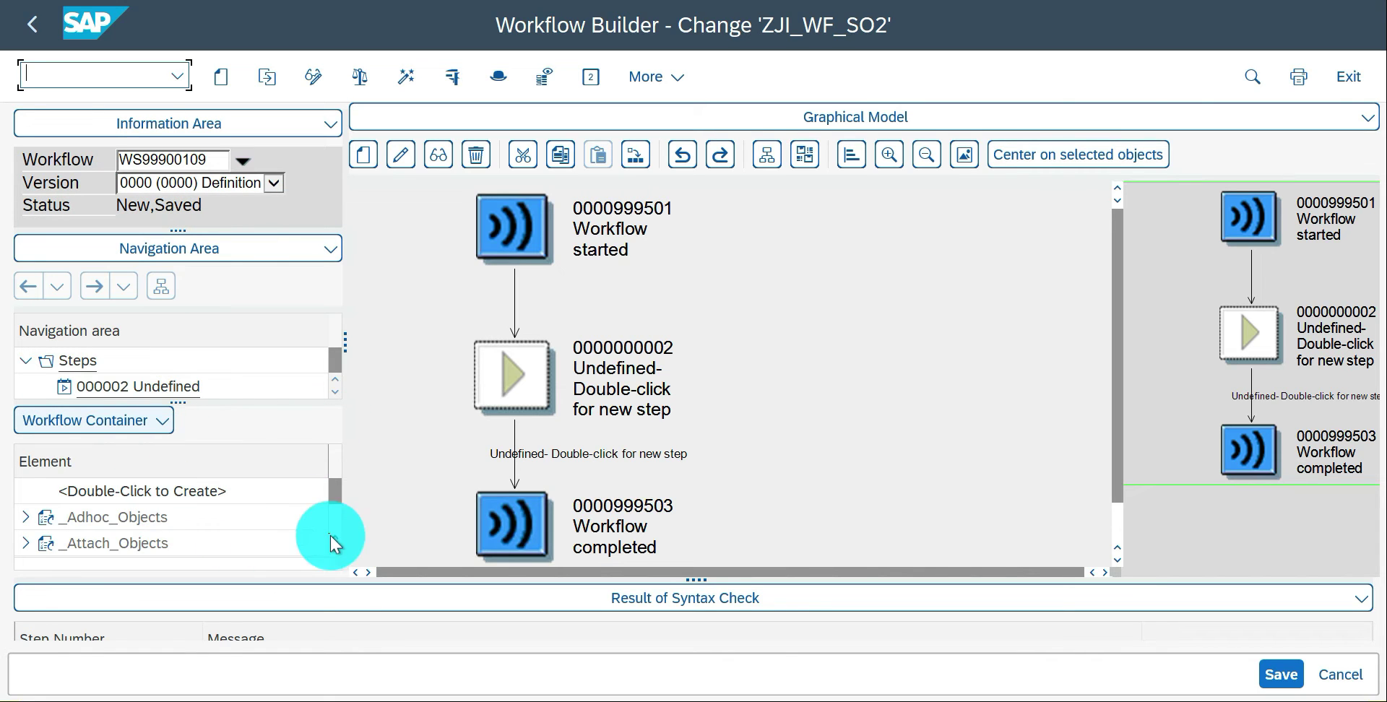
pyautogui.moveTo(332, 498); pyautogui.dragTo(204, 482)
pyautogui.click(184, 491)
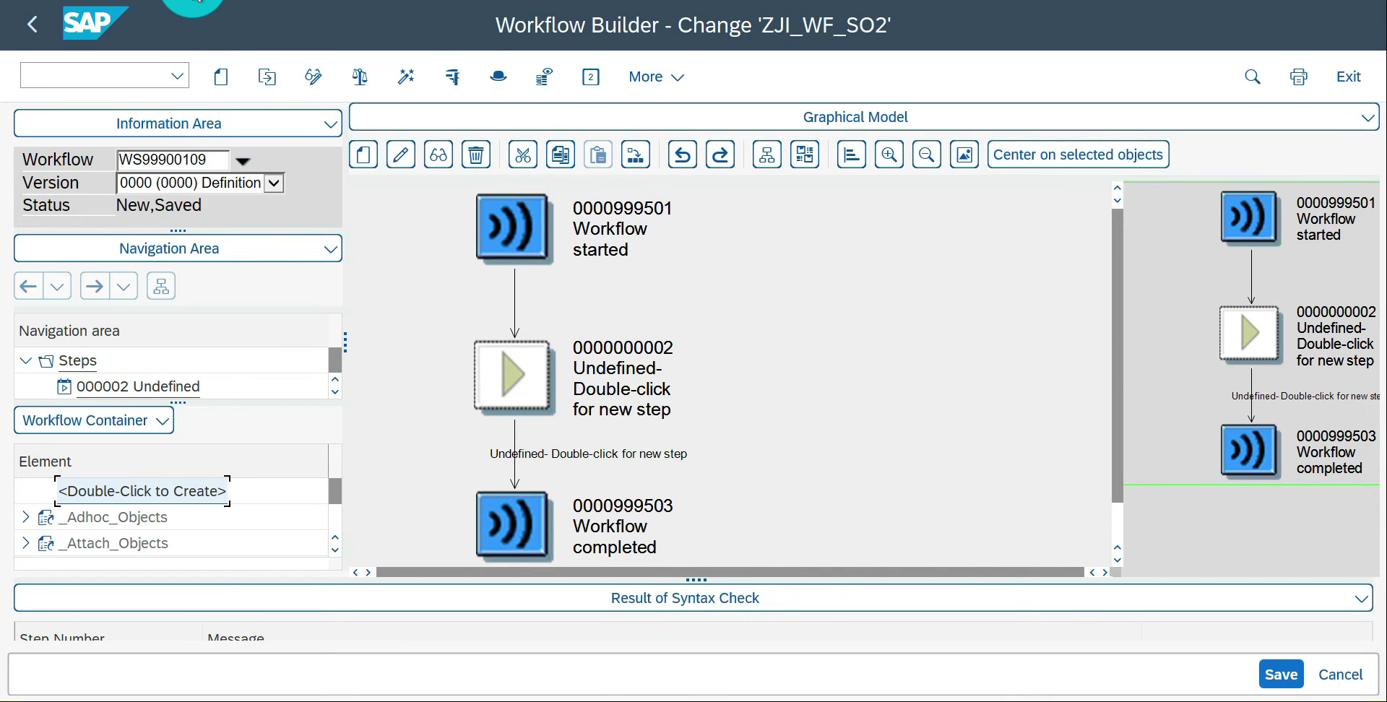
# Step: Open the workflow's basic data and set its release status to Released
pyautogui.click(199, 15)
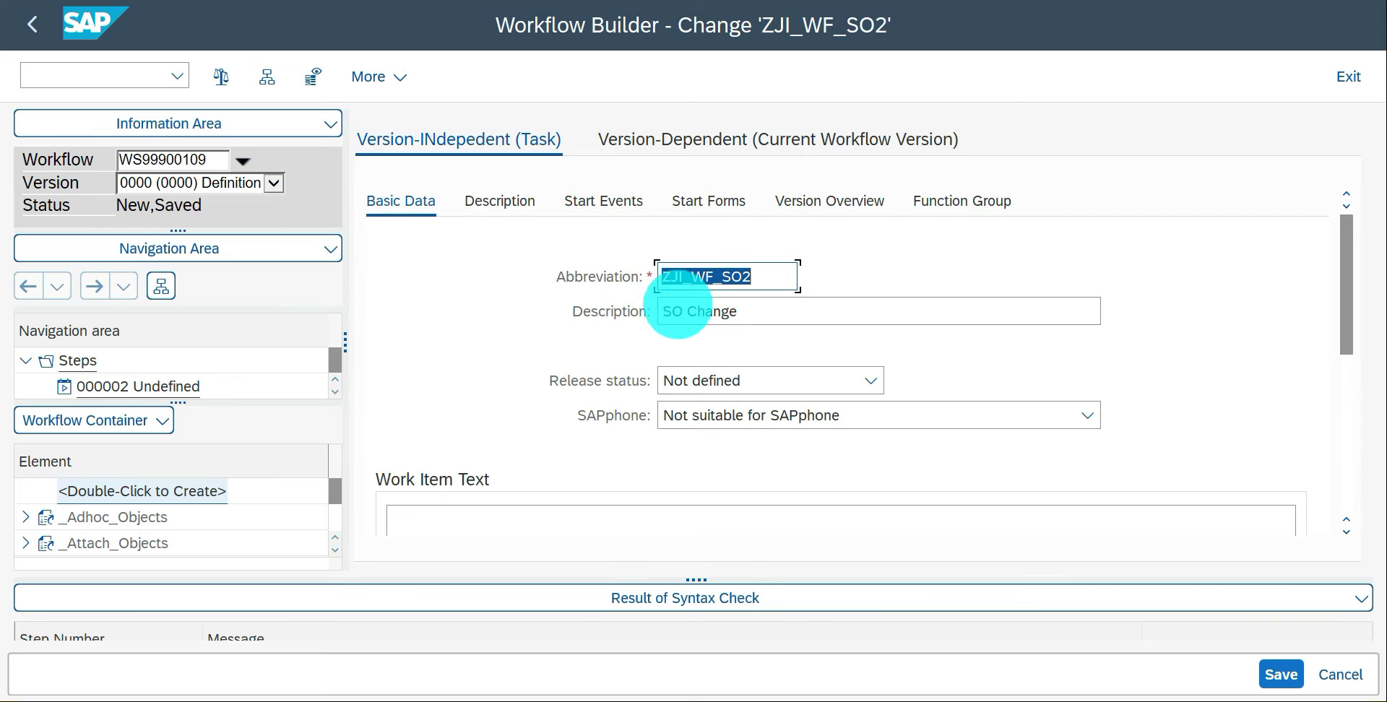
pyautogui.click(770, 382)
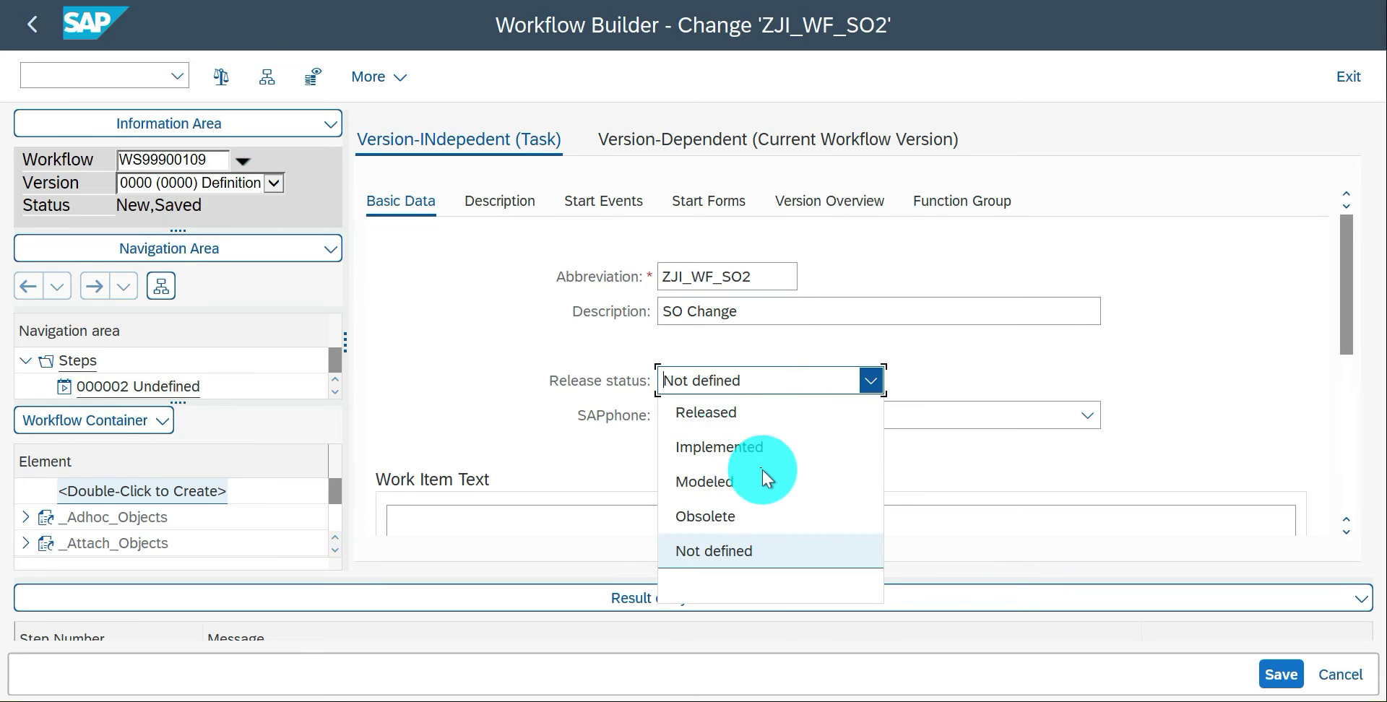
pyautogui.click(753, 410)
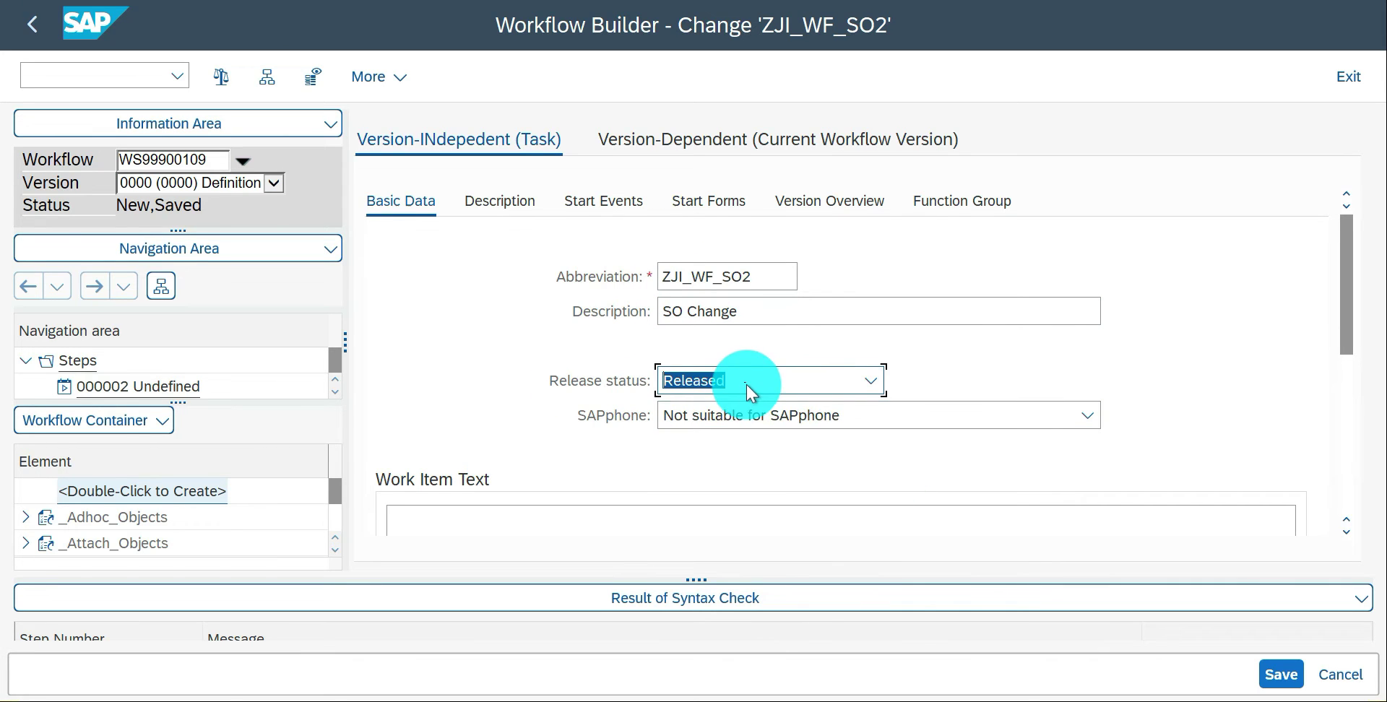
# Step: Add a start event of category BO with Sales Order object type BUS2032, searching the BUS20* business objects for Sales
pyautogui.click(583, 200)
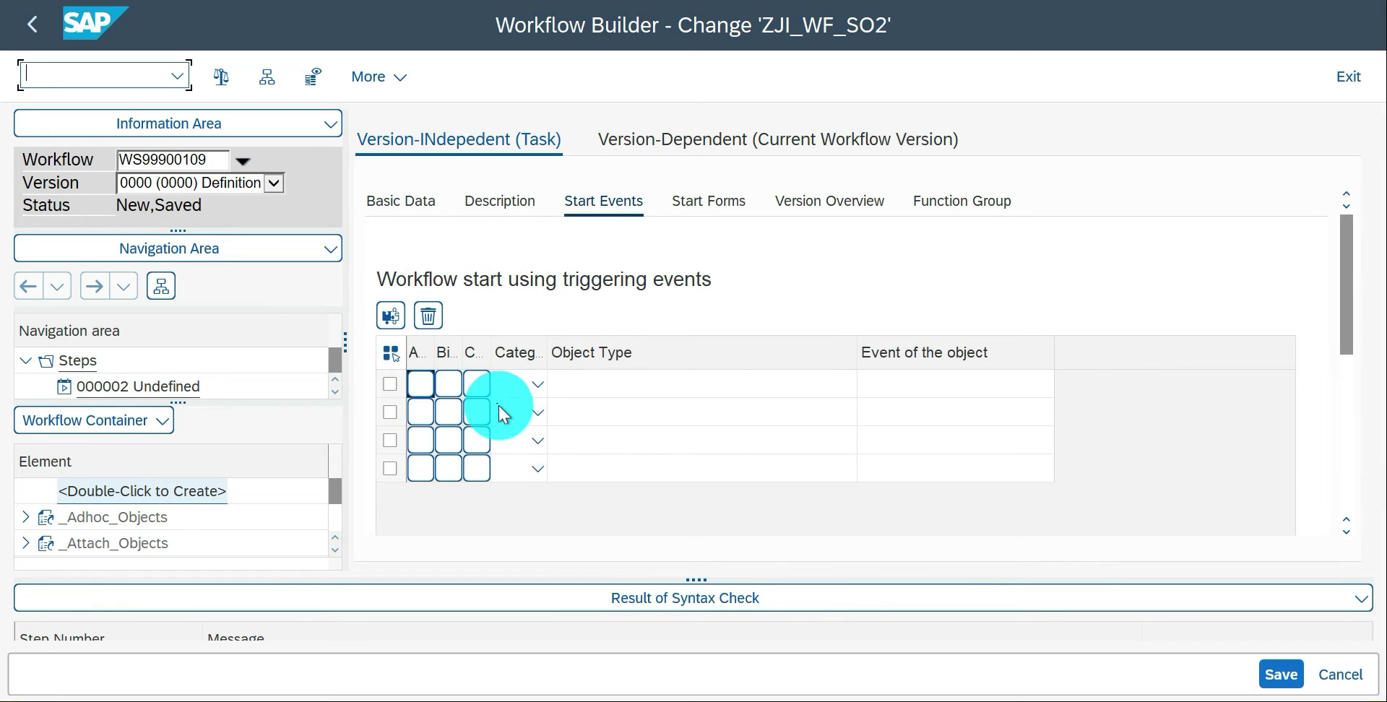
pyautogui.click(536, 383)
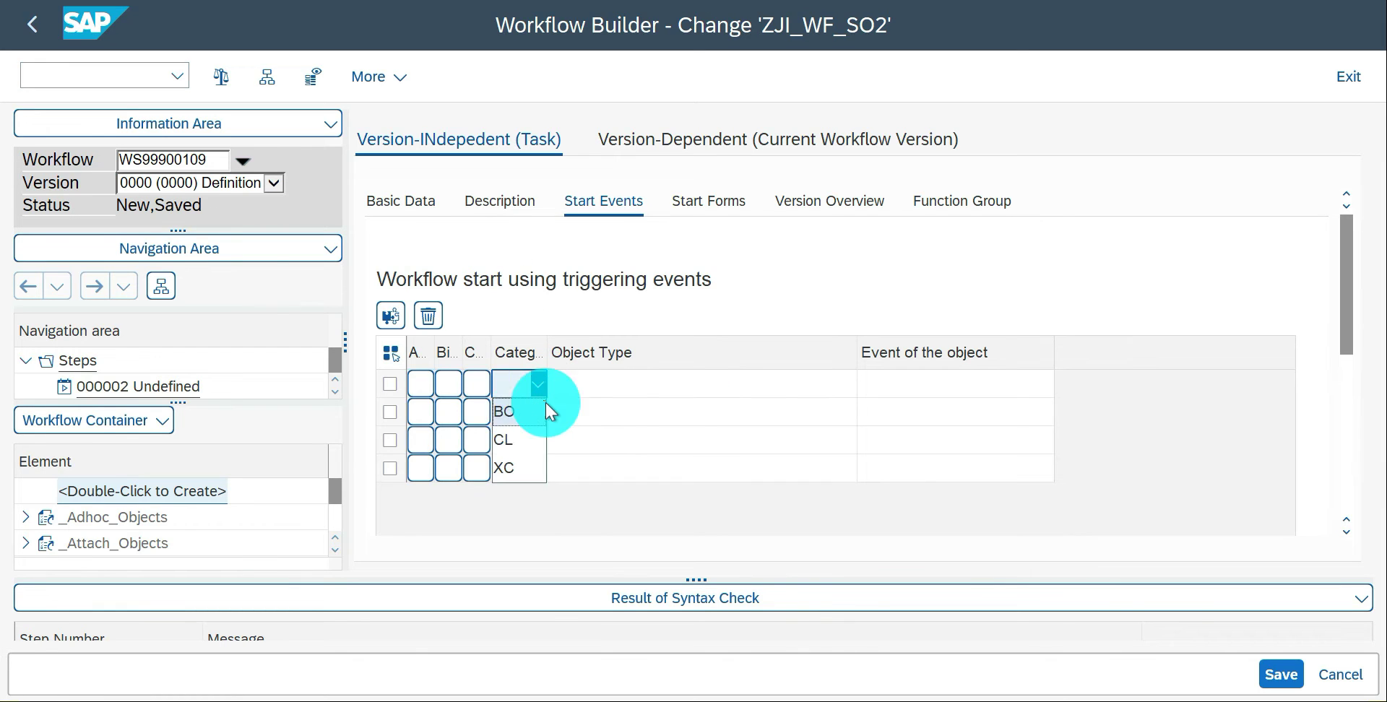
pyautogui.click(544, 411)
pyautogui.click(595, 383)
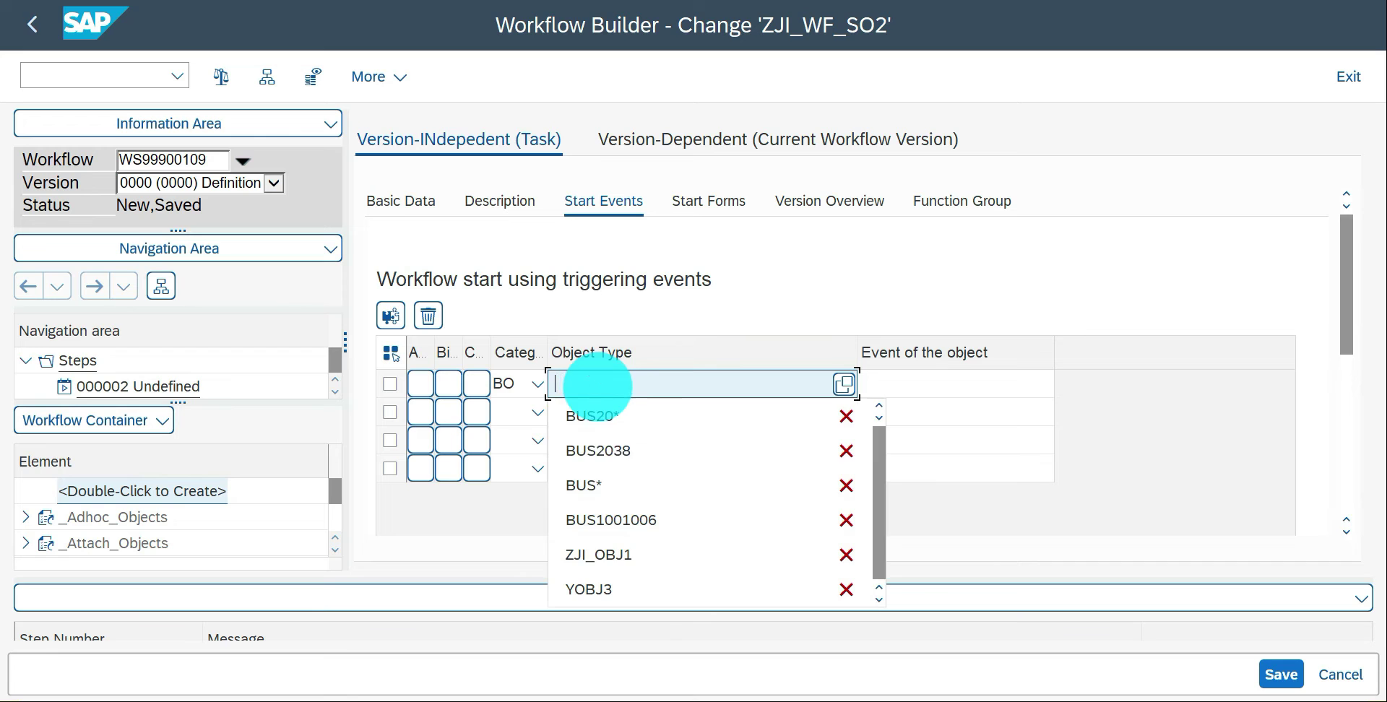
pyautogui.click(623, 413)
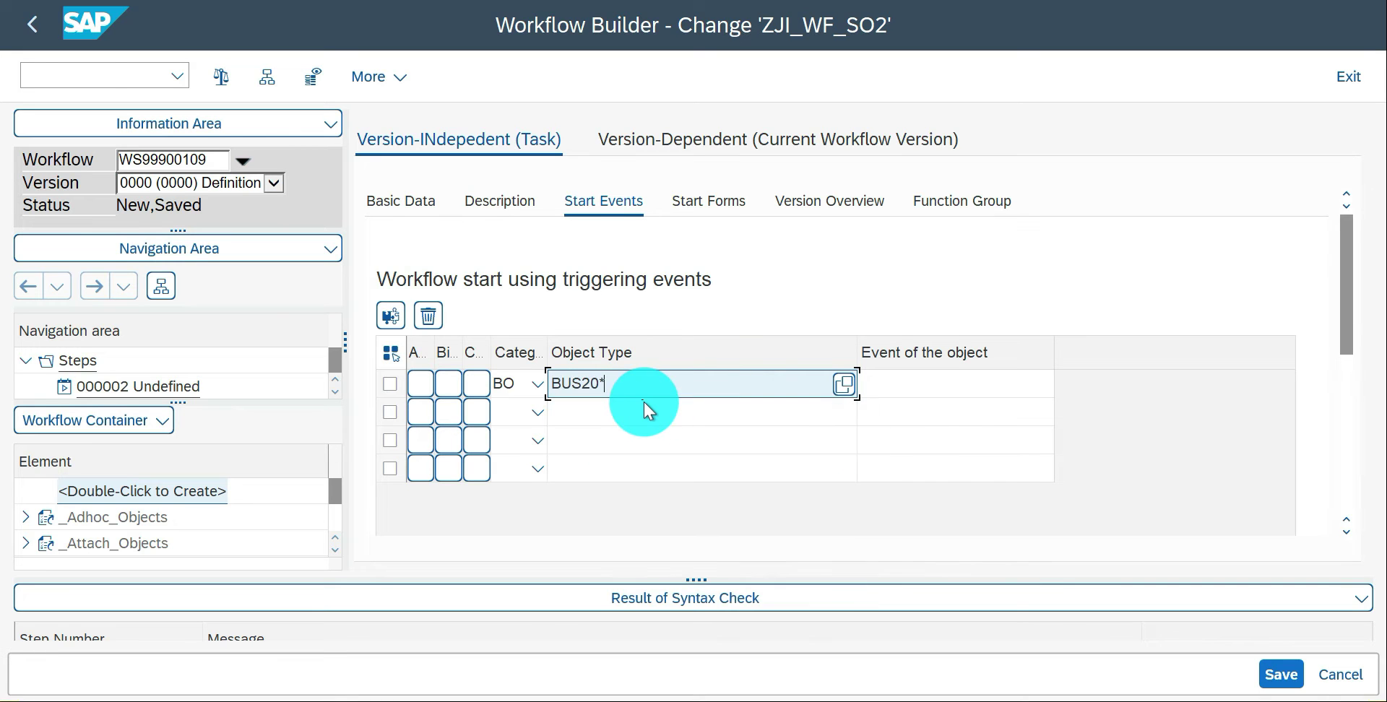
pyautogui.press('F4')
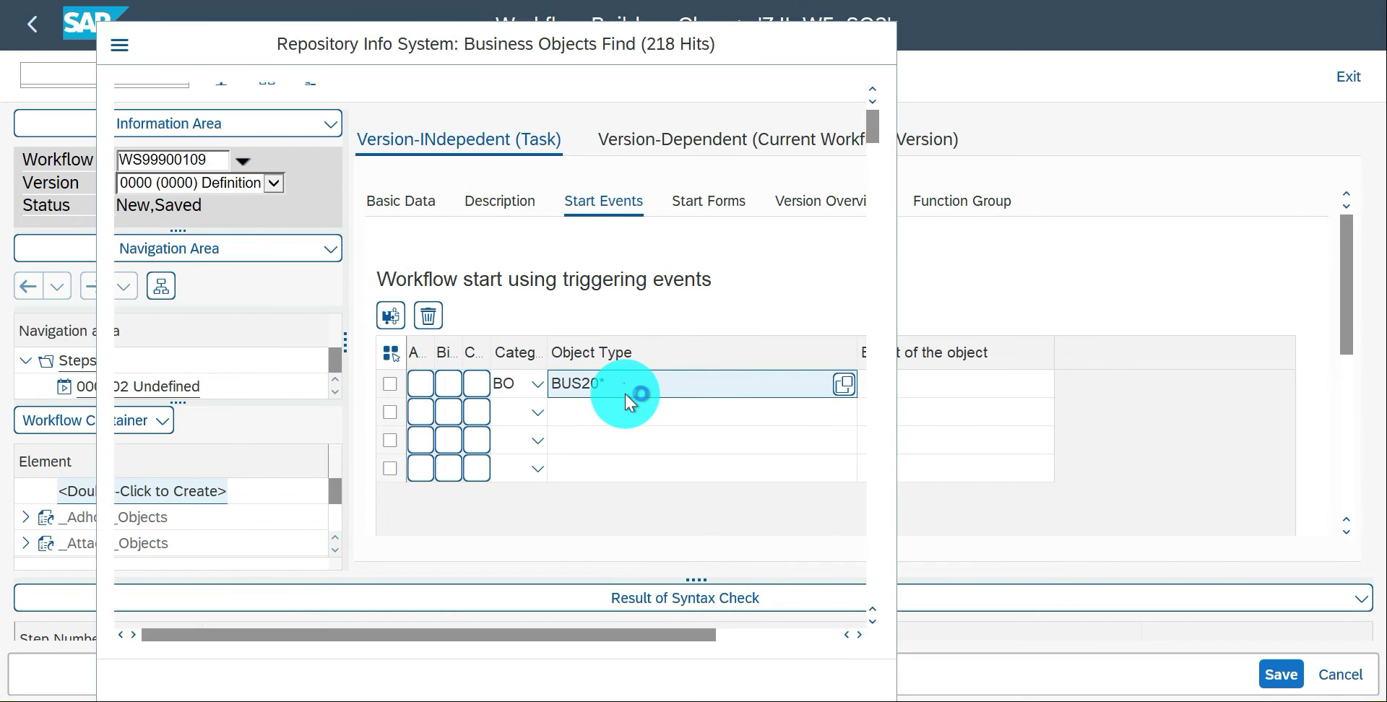
pyautogui.hotkey('ctrl', 'f')
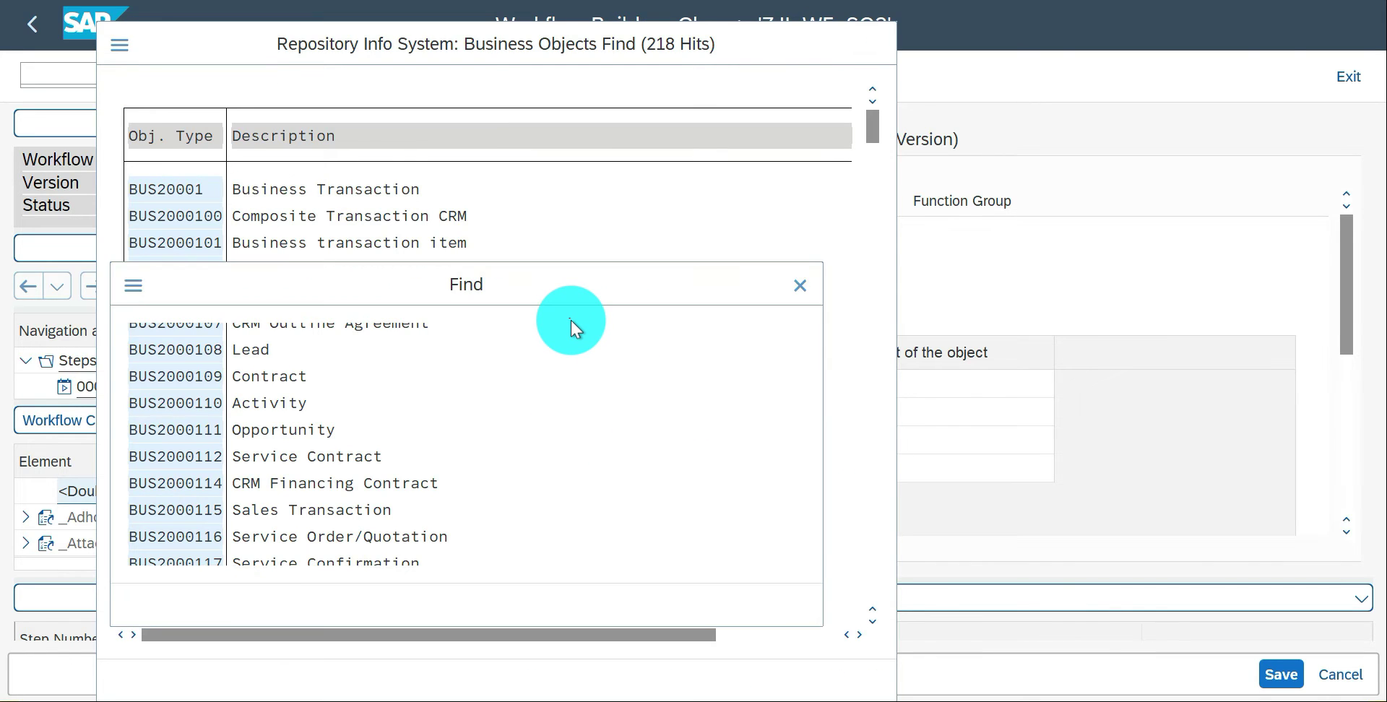
pyautogui.press('Return')
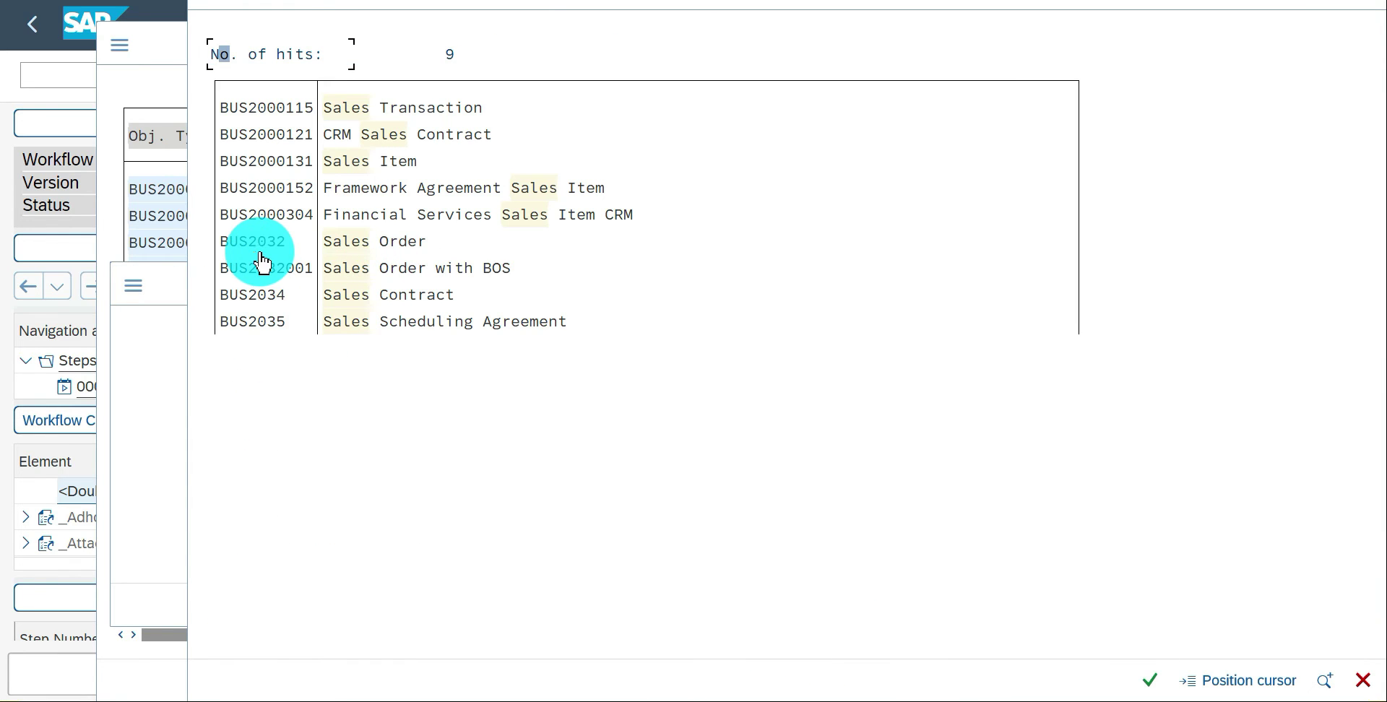
pyautogui.click(258, 244)
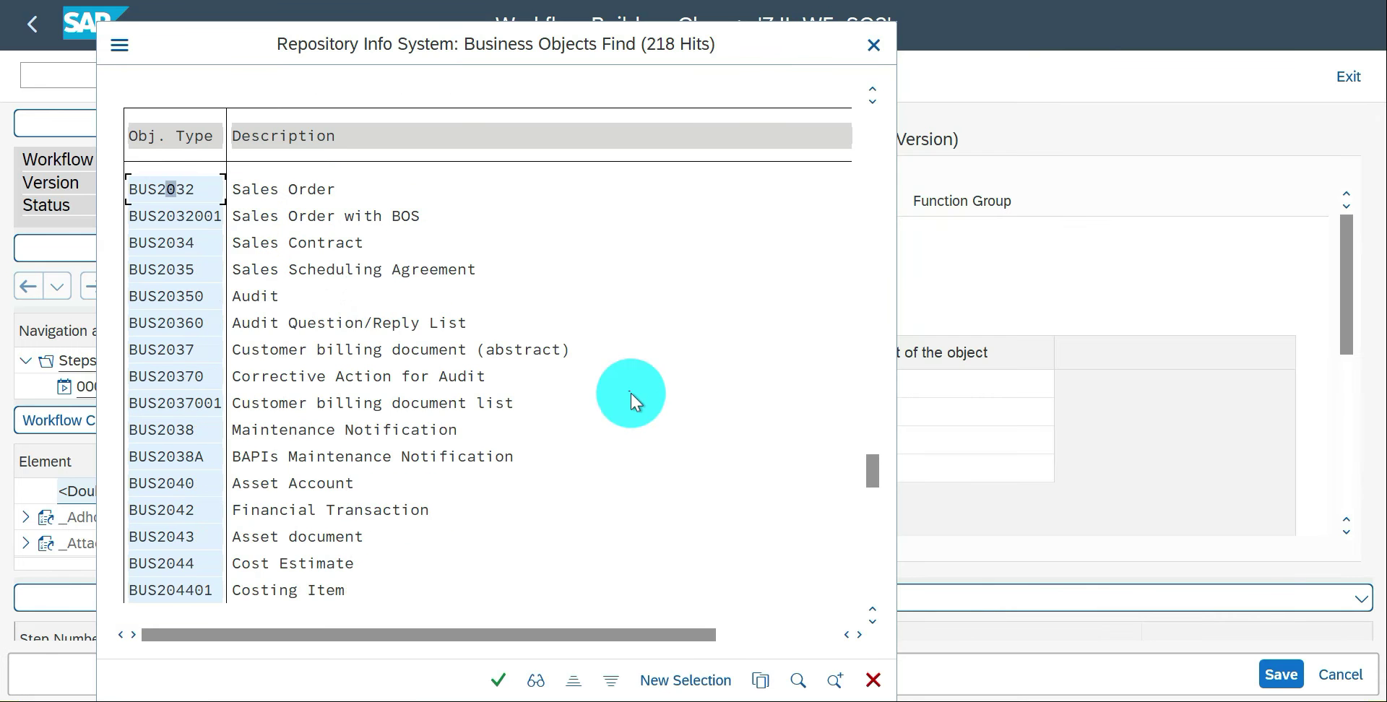
pyautogui.click(167, 182)
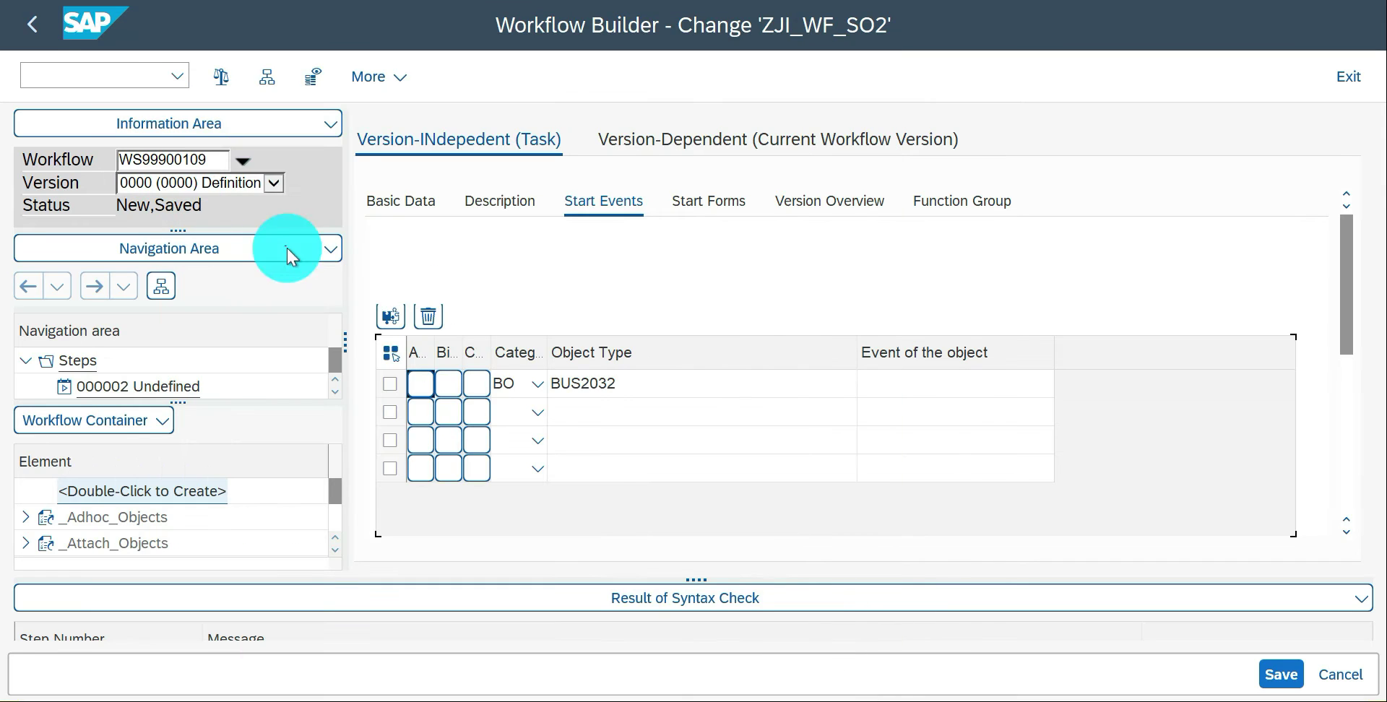
# Step: Set the event of the BUS2032 start event to CHANGED and widen the Condition column
pyautogui.click(937, 391)
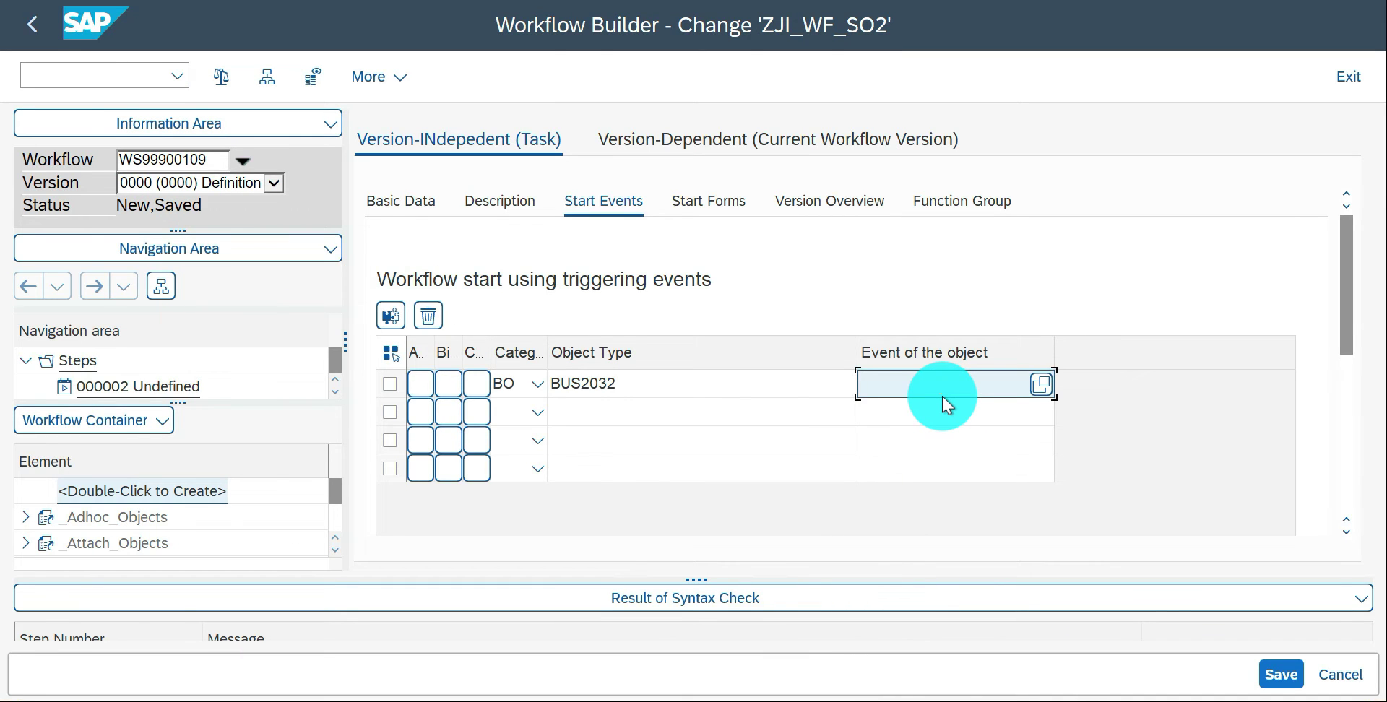
pyautogui.press('F4')
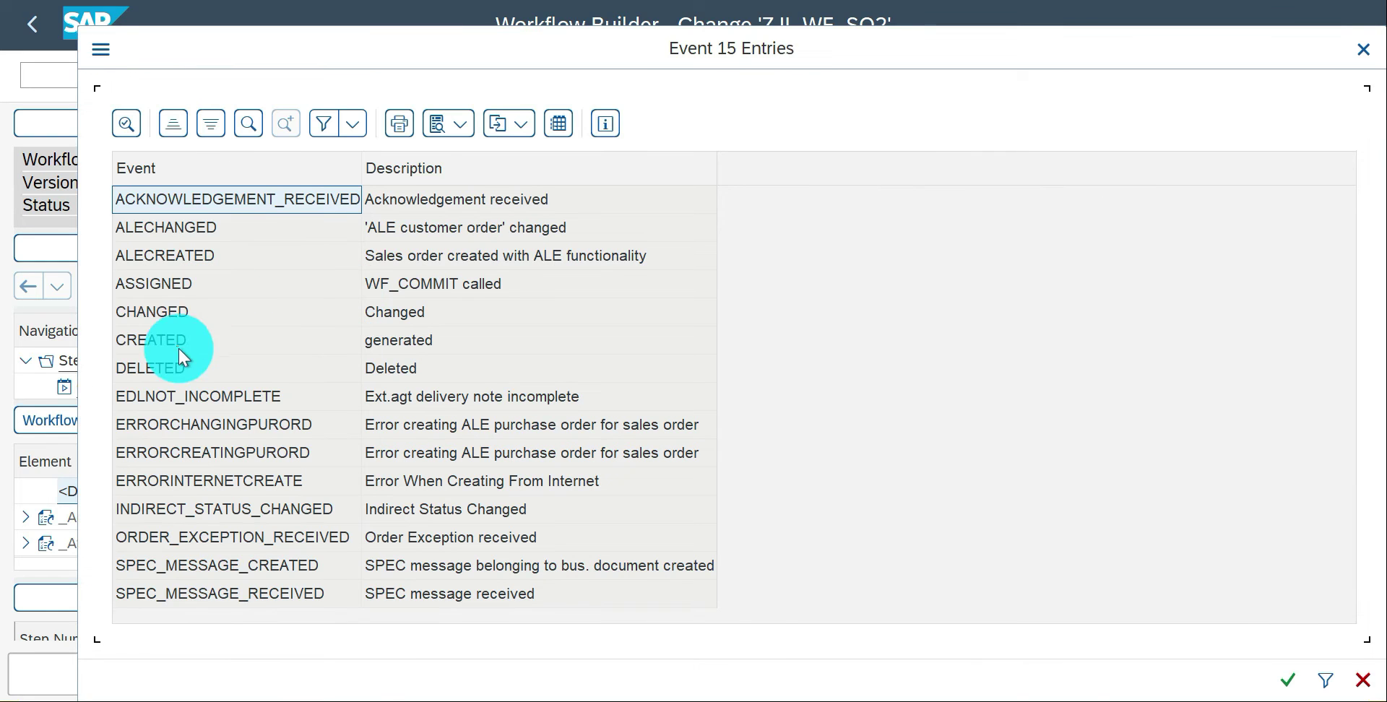
pyautogui.doubleClick(164, 310)
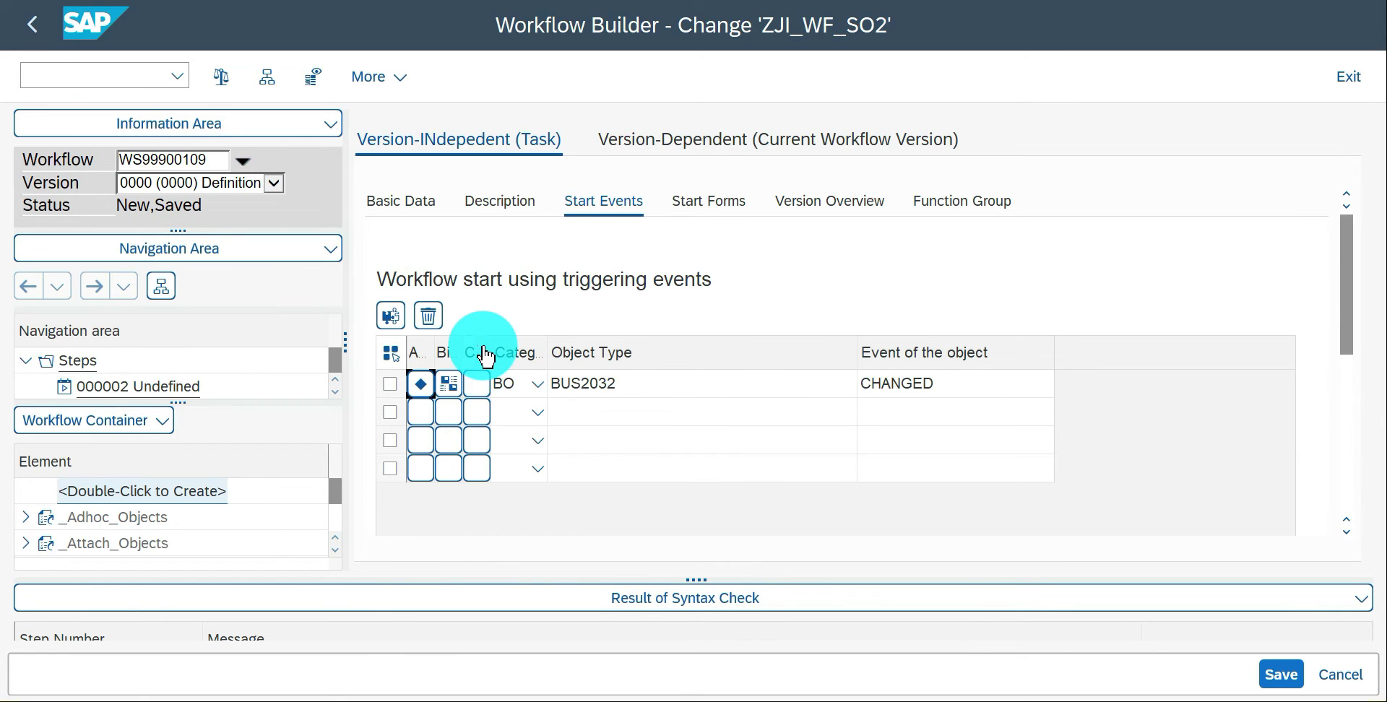
pyautogui.moveTo(490, 354); pyautogui.dragTo(635, 349)
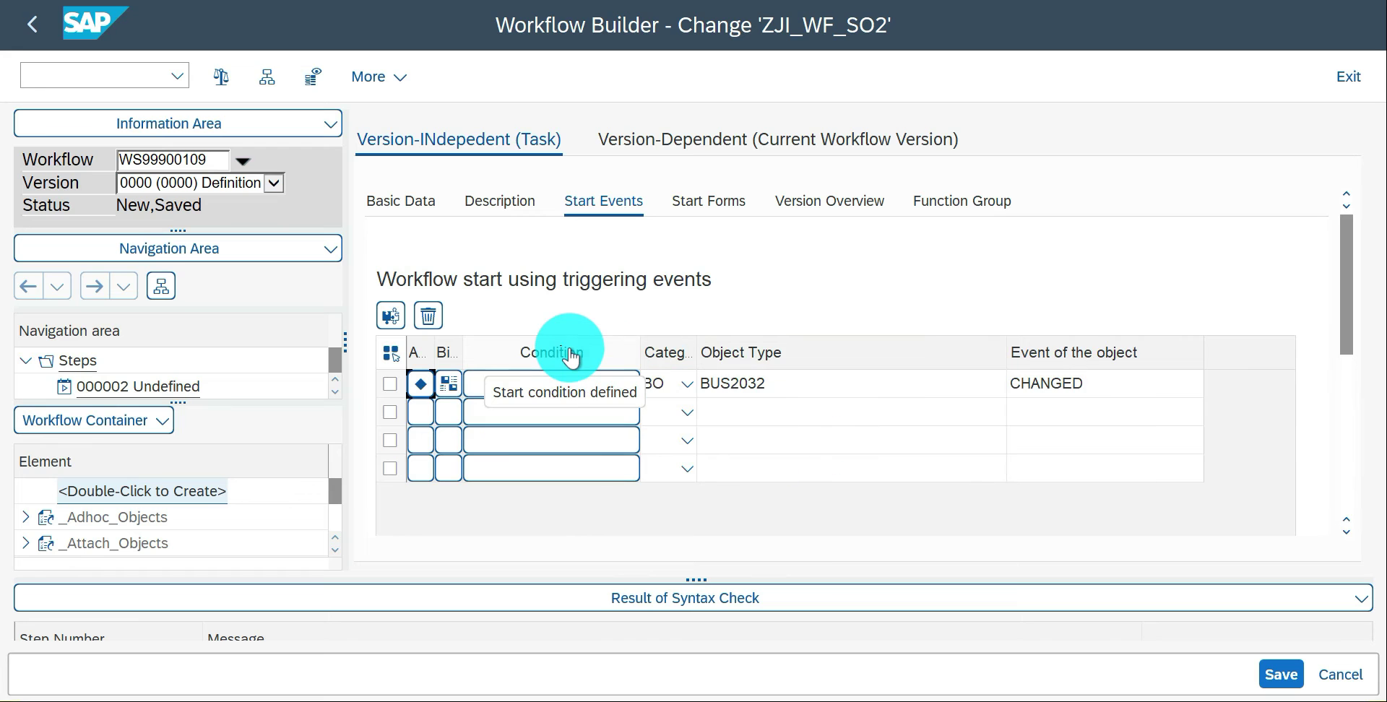
# Step: Open the start condition of the CHANGED event and choose Sales organization under Sales Order's Sales Area as the first expression
pyautogui.click(548, 384)
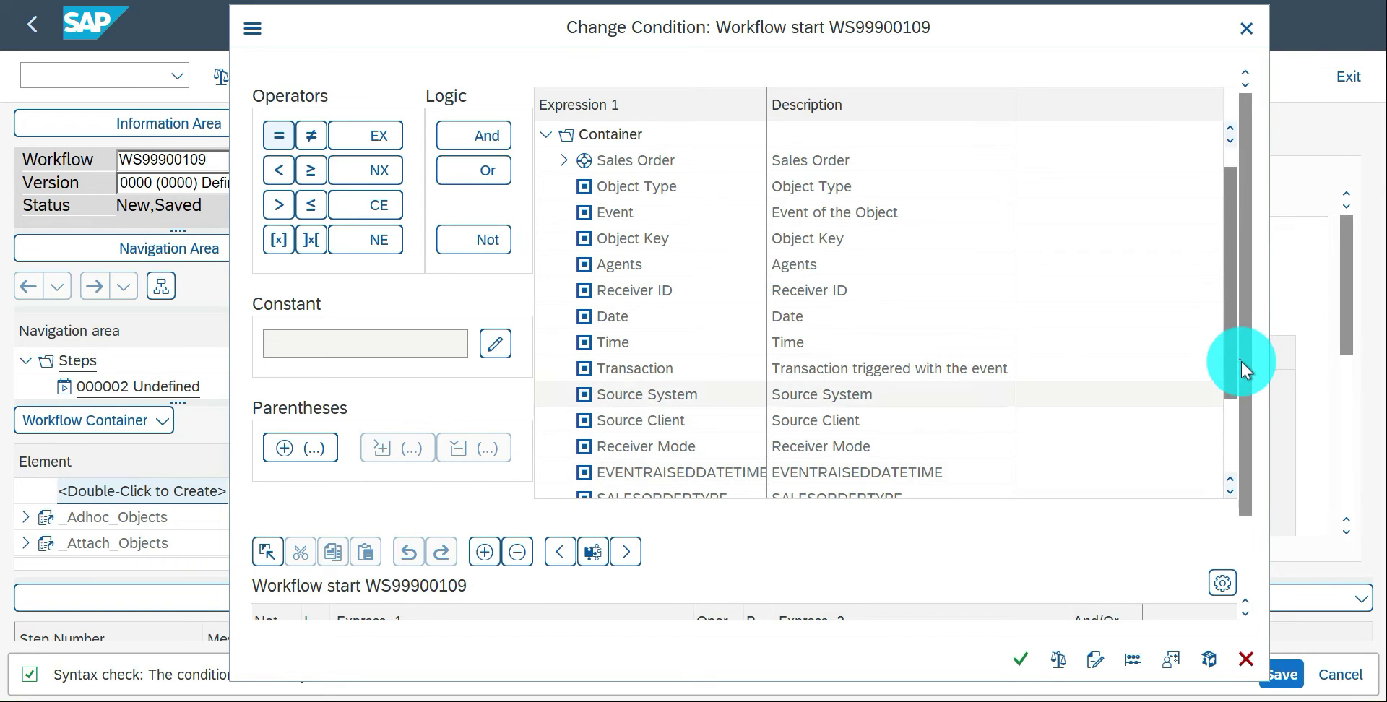
pyautogui.moveTo(1252, 407); pyautogui.dragTo(1232, 455)
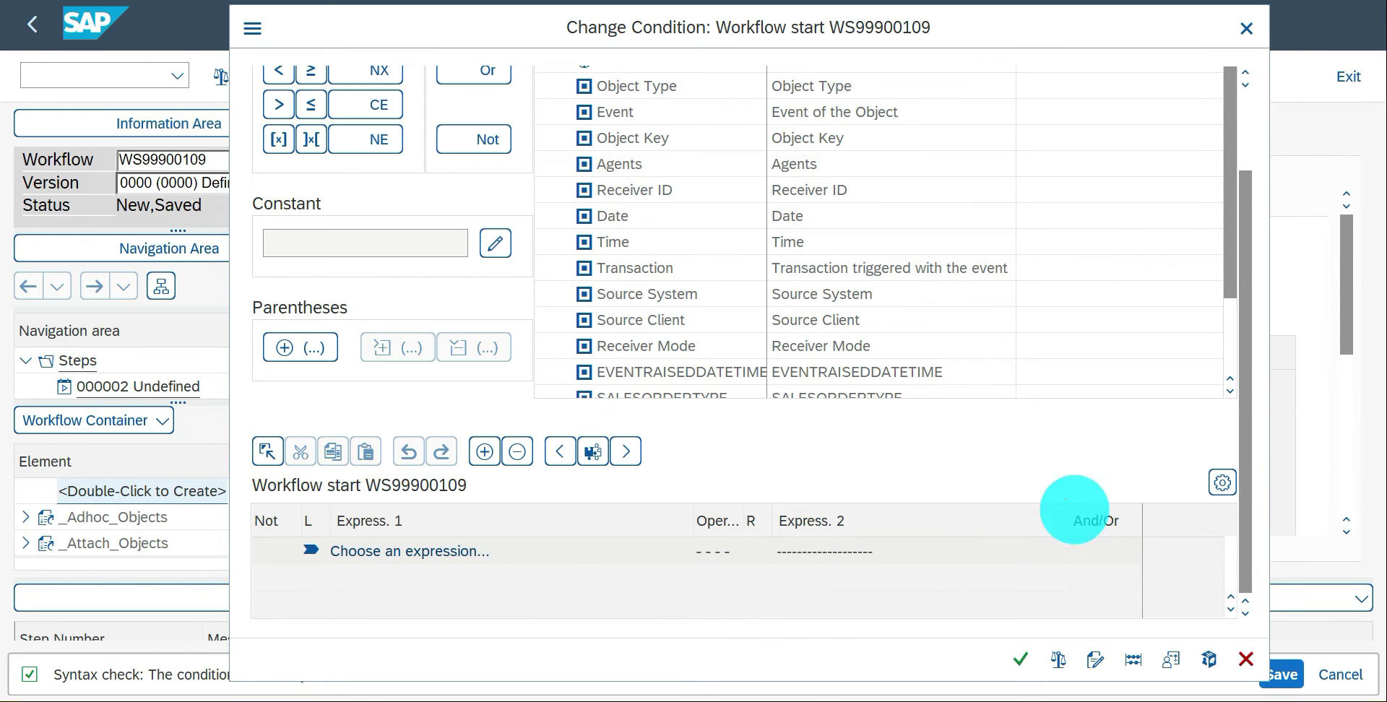
pyautogui.moveTo(1242, 313); pyautogui.dragTo(1261, 441)
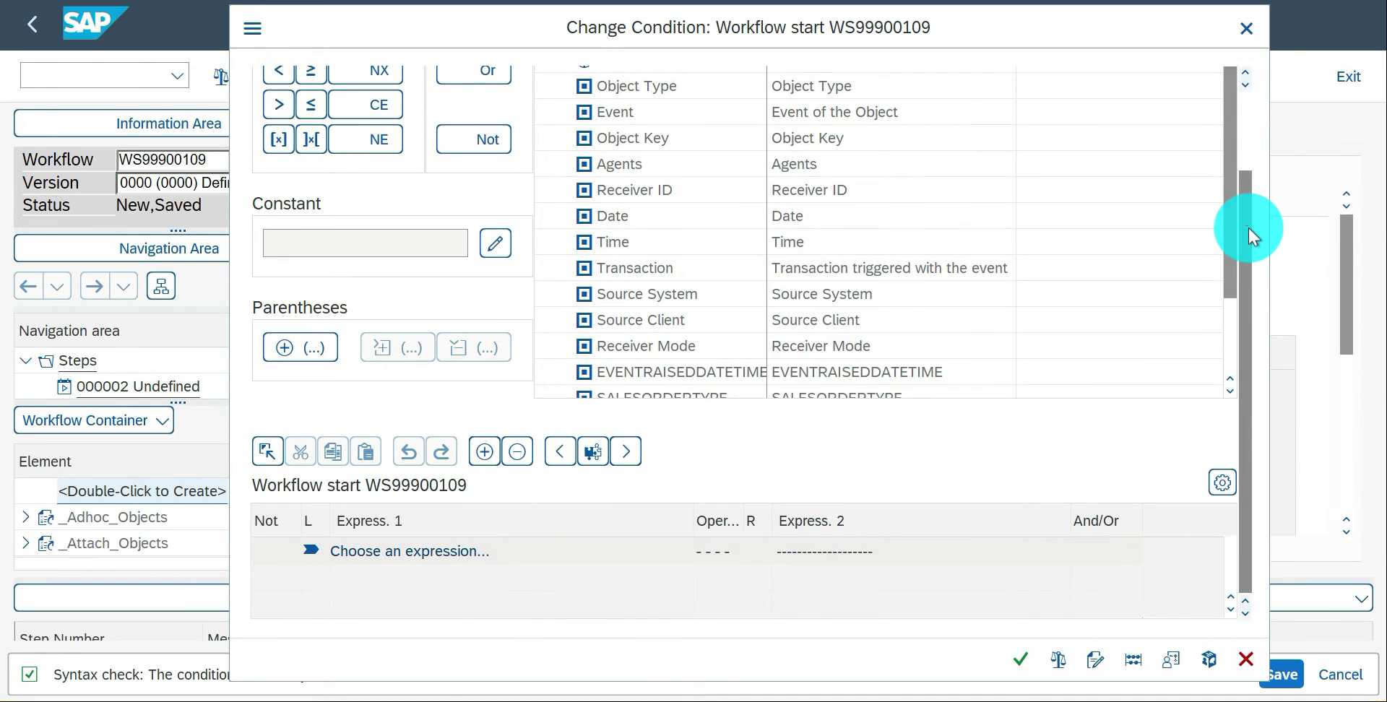
pyautogui.click(1248, 148)
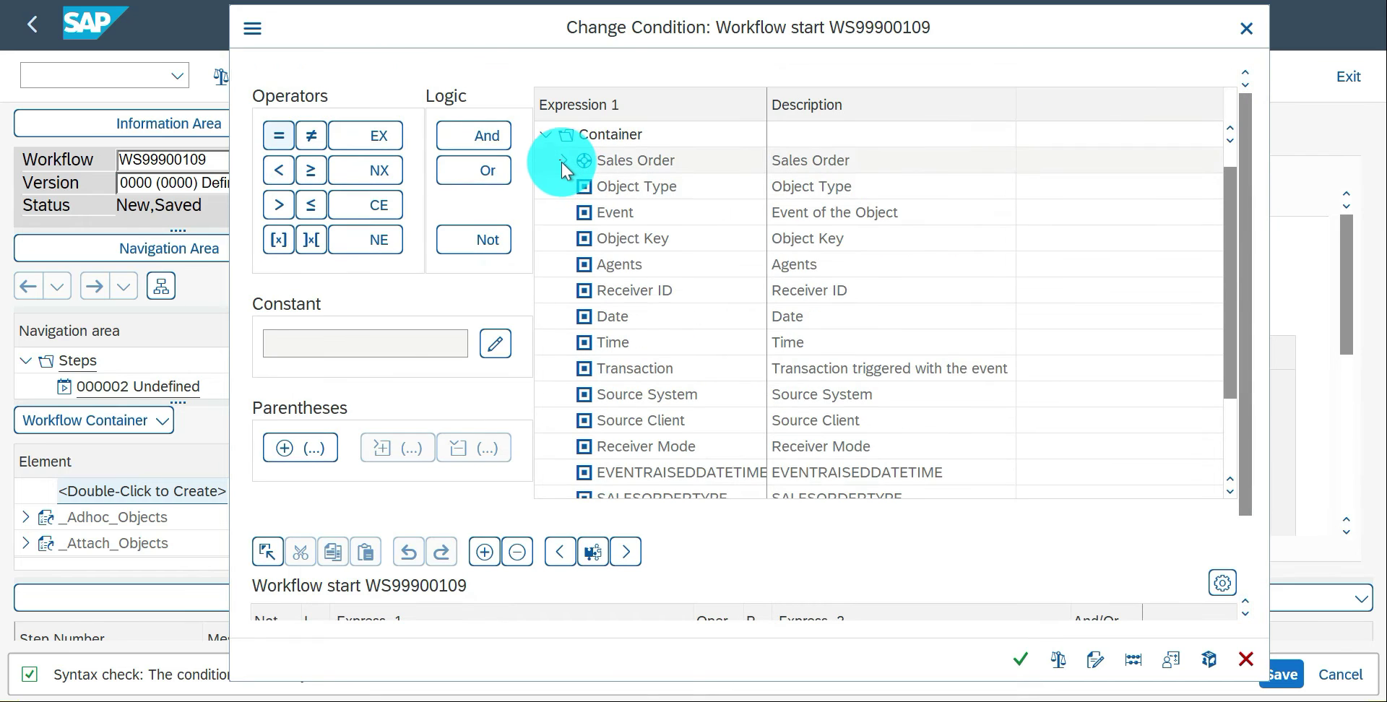
pyautogui.click(563, 161)
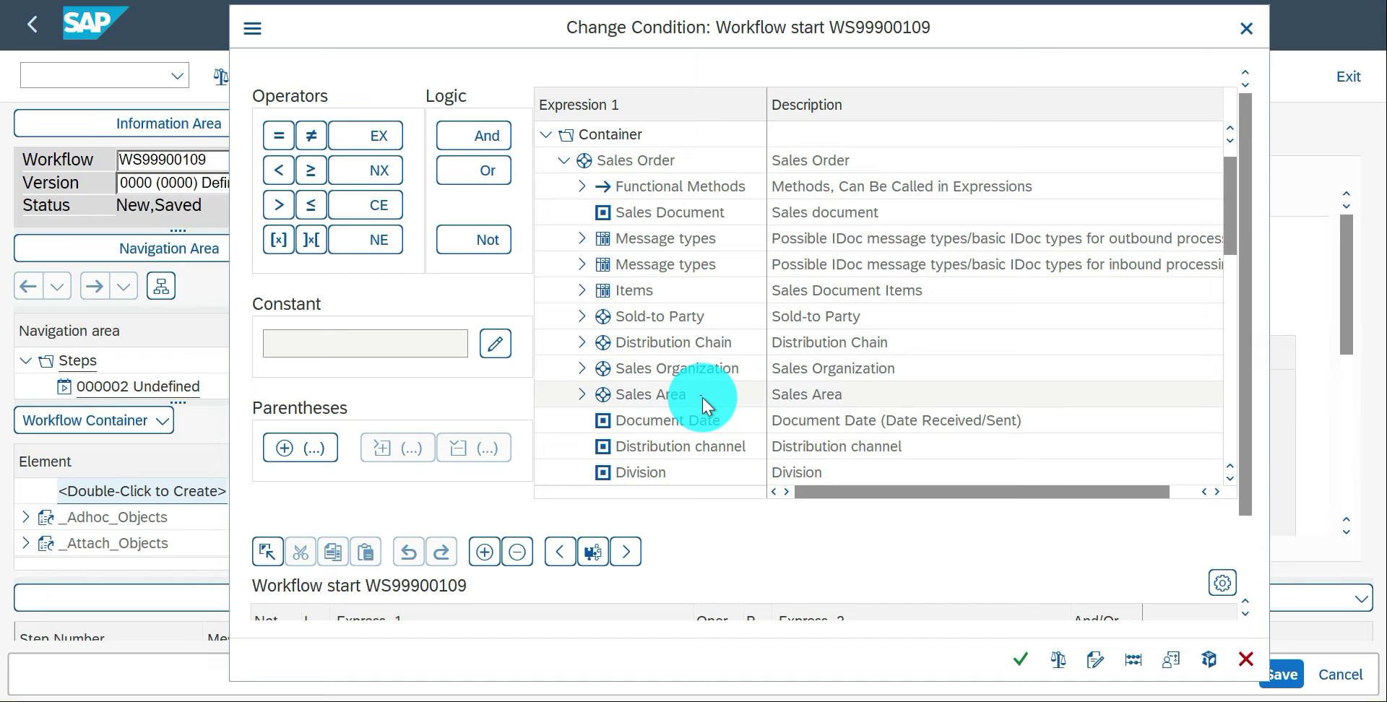
pyautogui.click(580, 394)
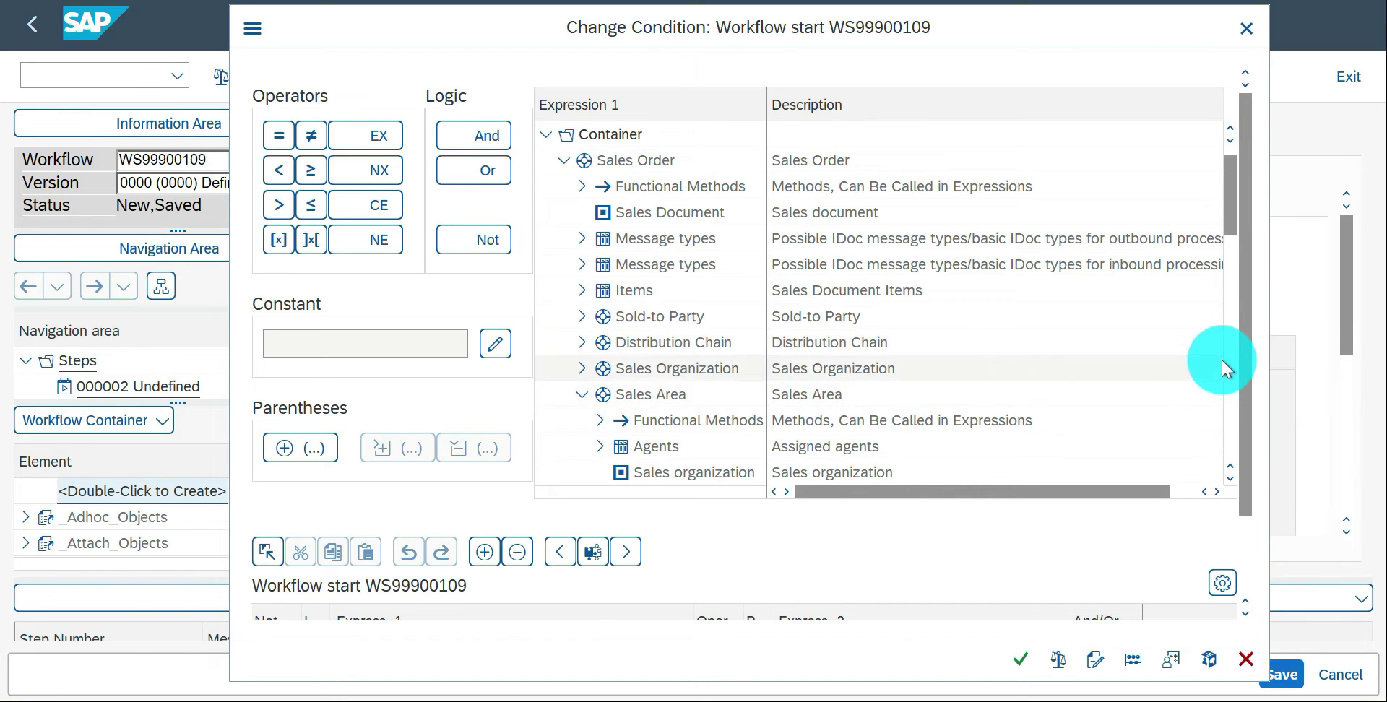
pyautogui.moveTo(1232, 241); pyautogui.dragTo(1234, 280)
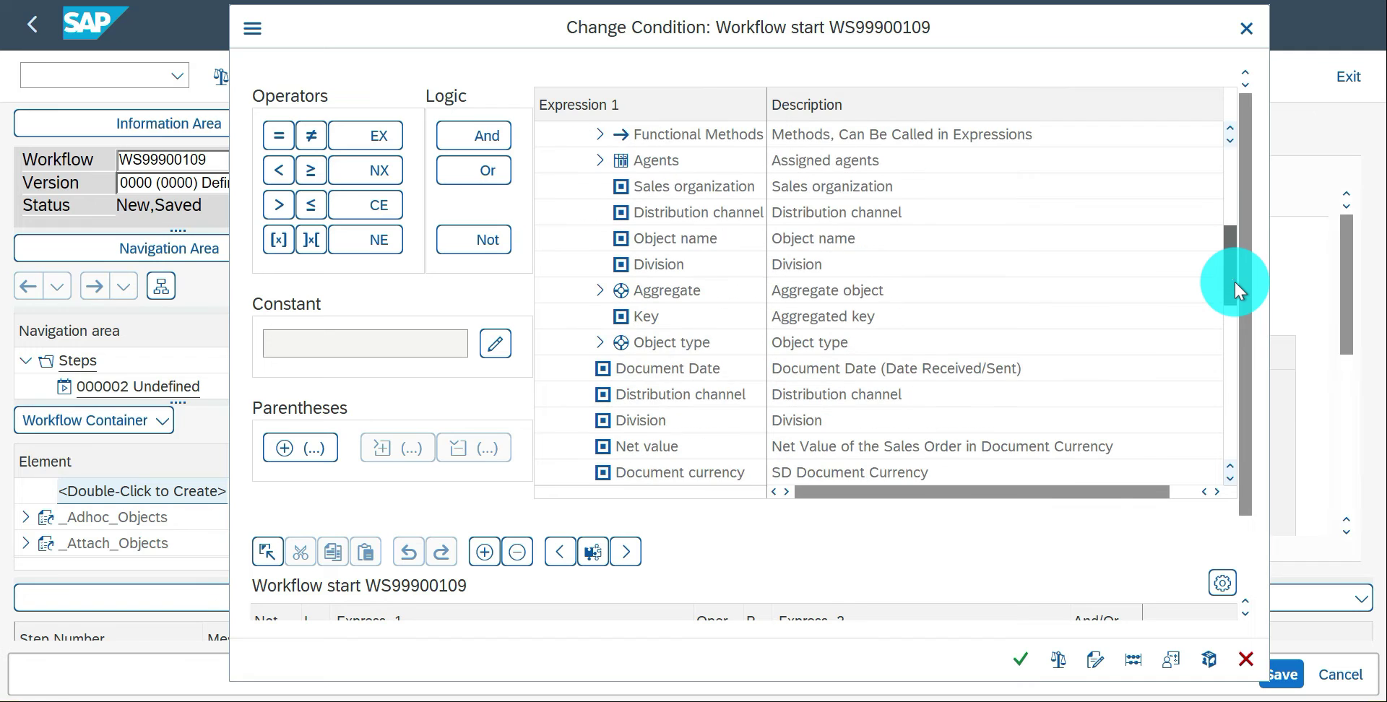
pyautogui.click(683, 186)
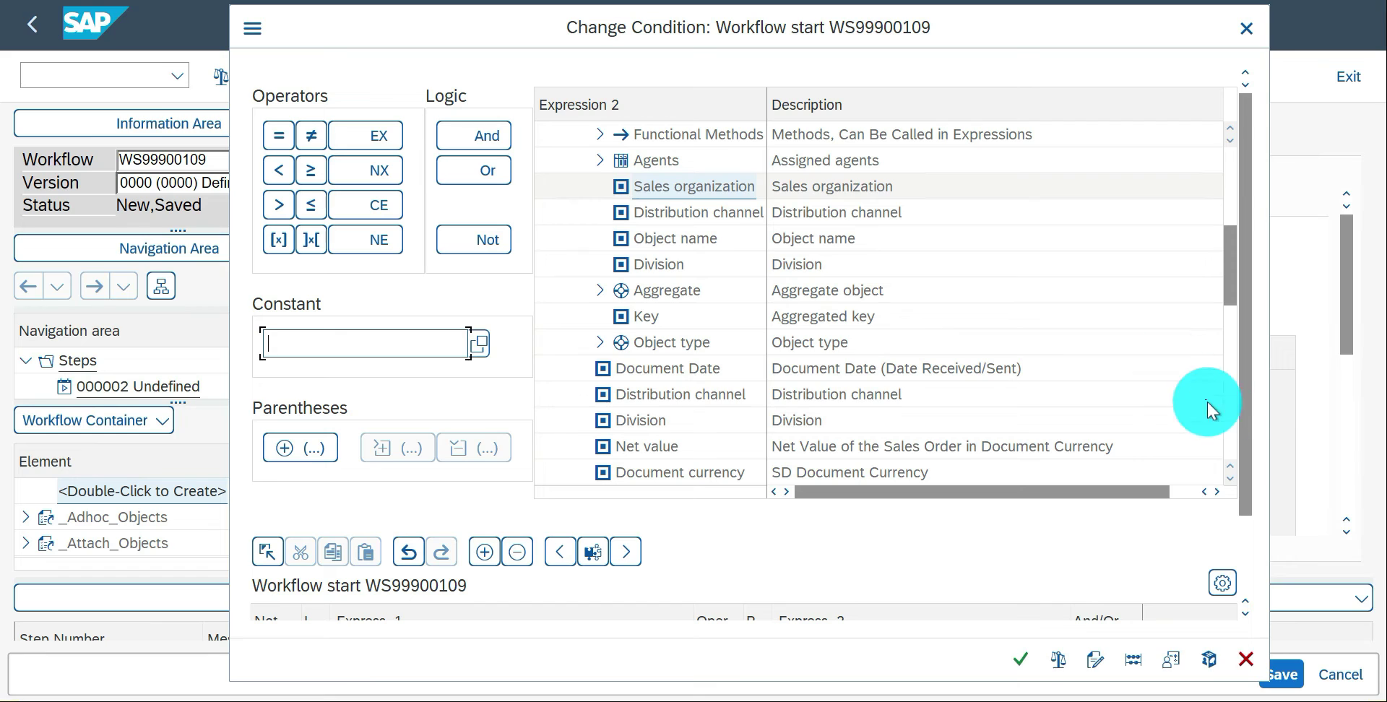
# Step: Set the comparison operator of the sales organization condition to equals (=)
pyautogui.scroll(-3, 1250, 501)
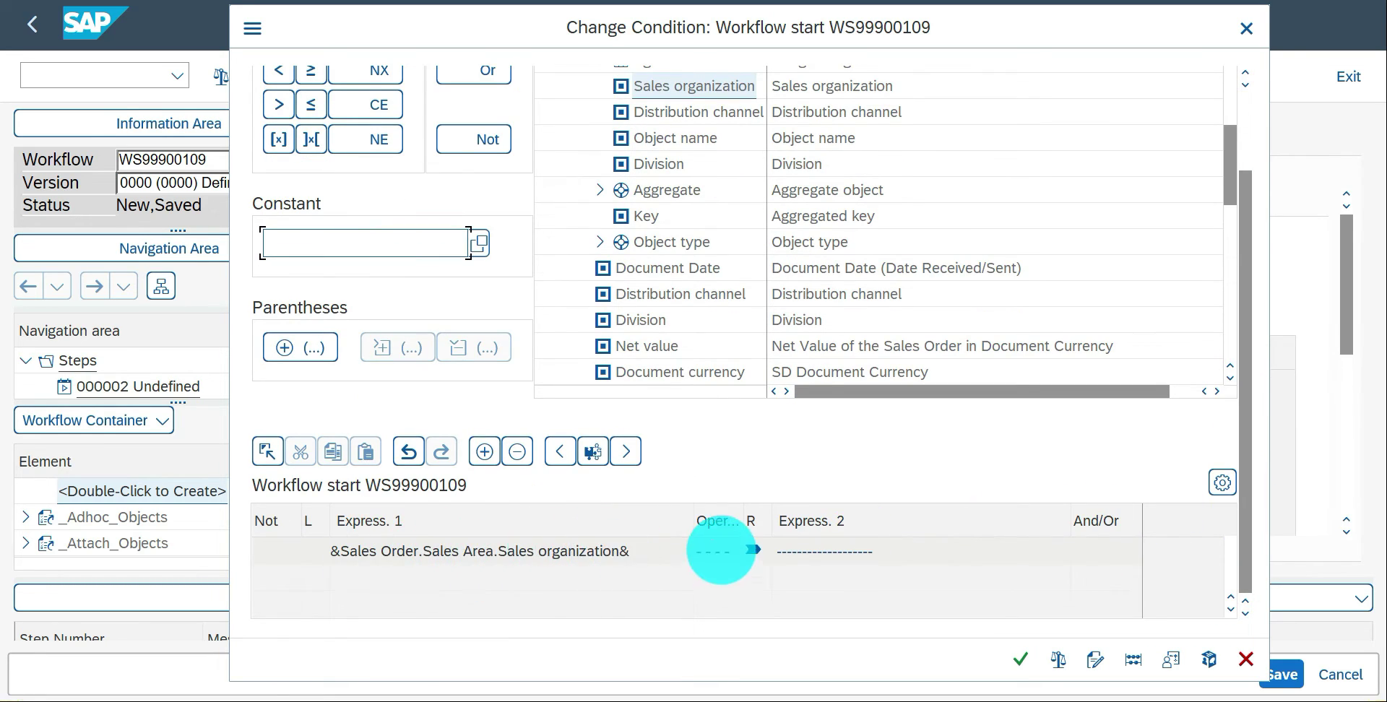
pyautogui.click(719, 550)
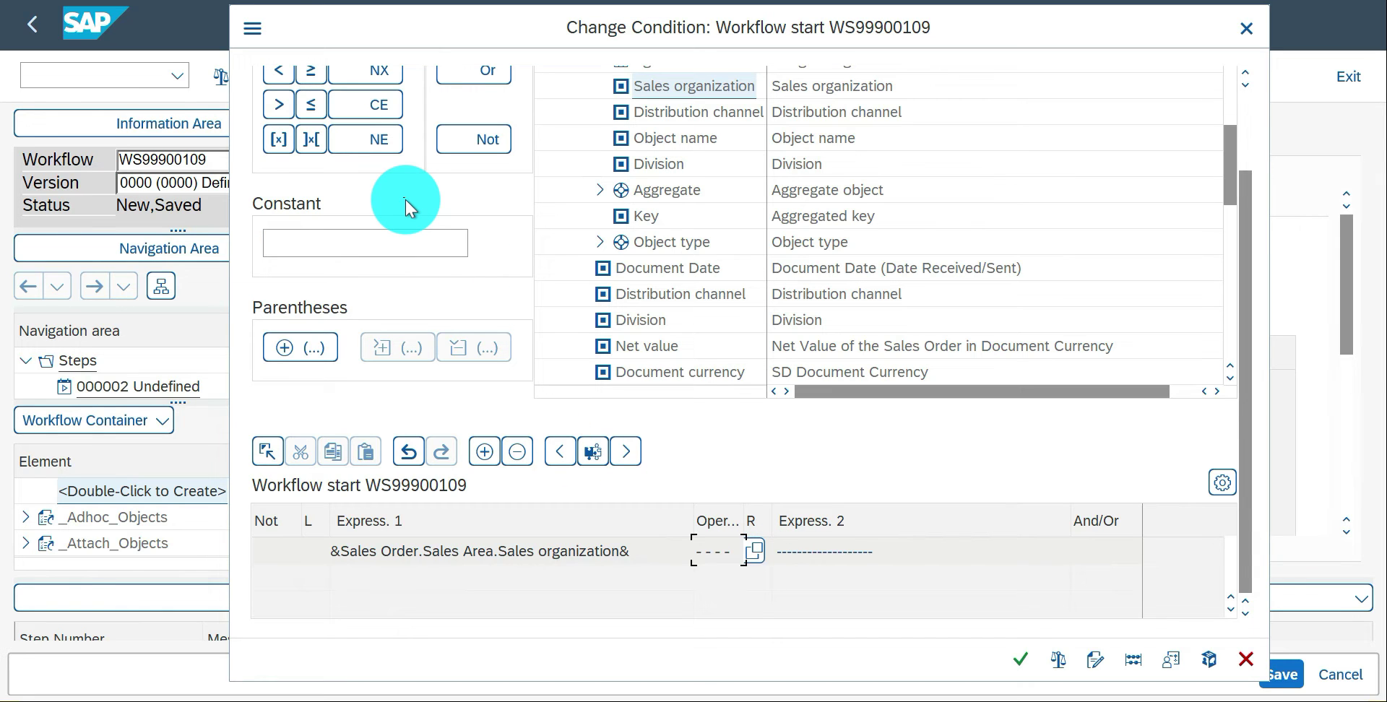
pyautogui.scroll(1, 405, 200)
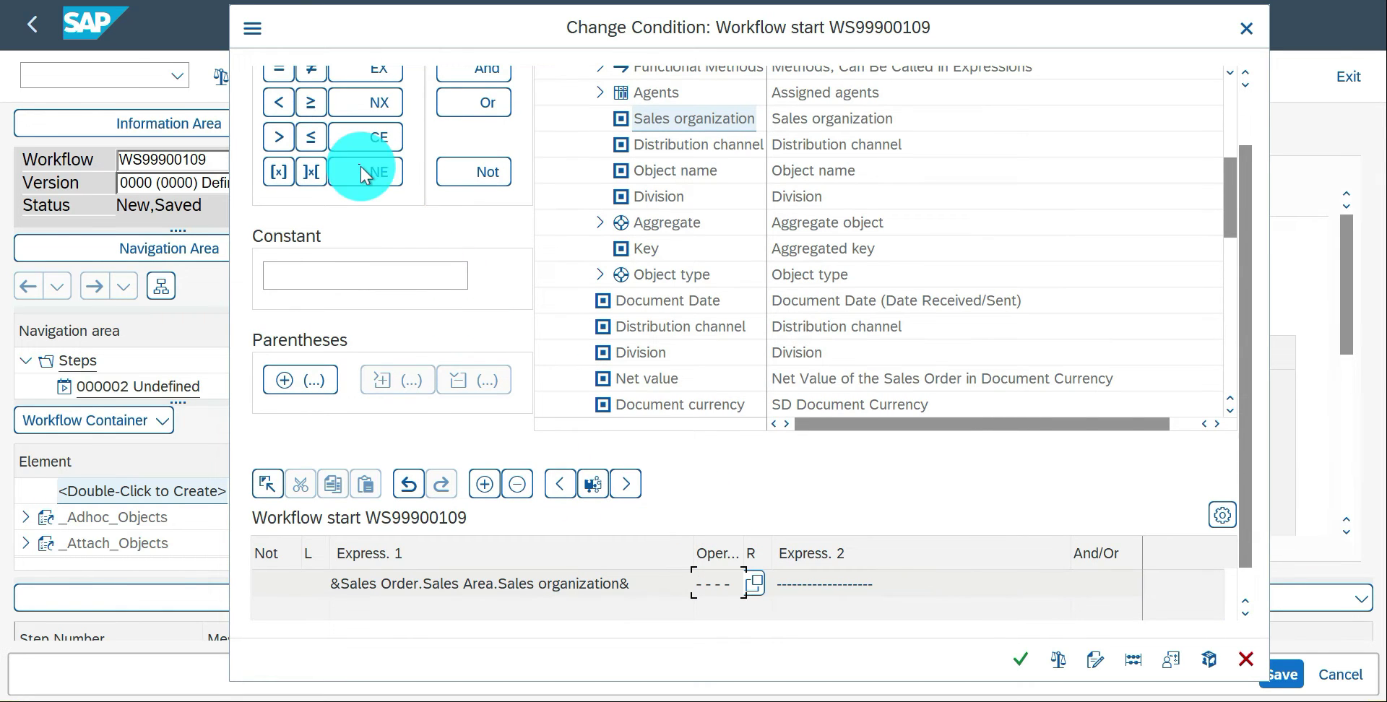
pyautogui.scroll(1, 332, 140)
pyautogui.click(279, 89)
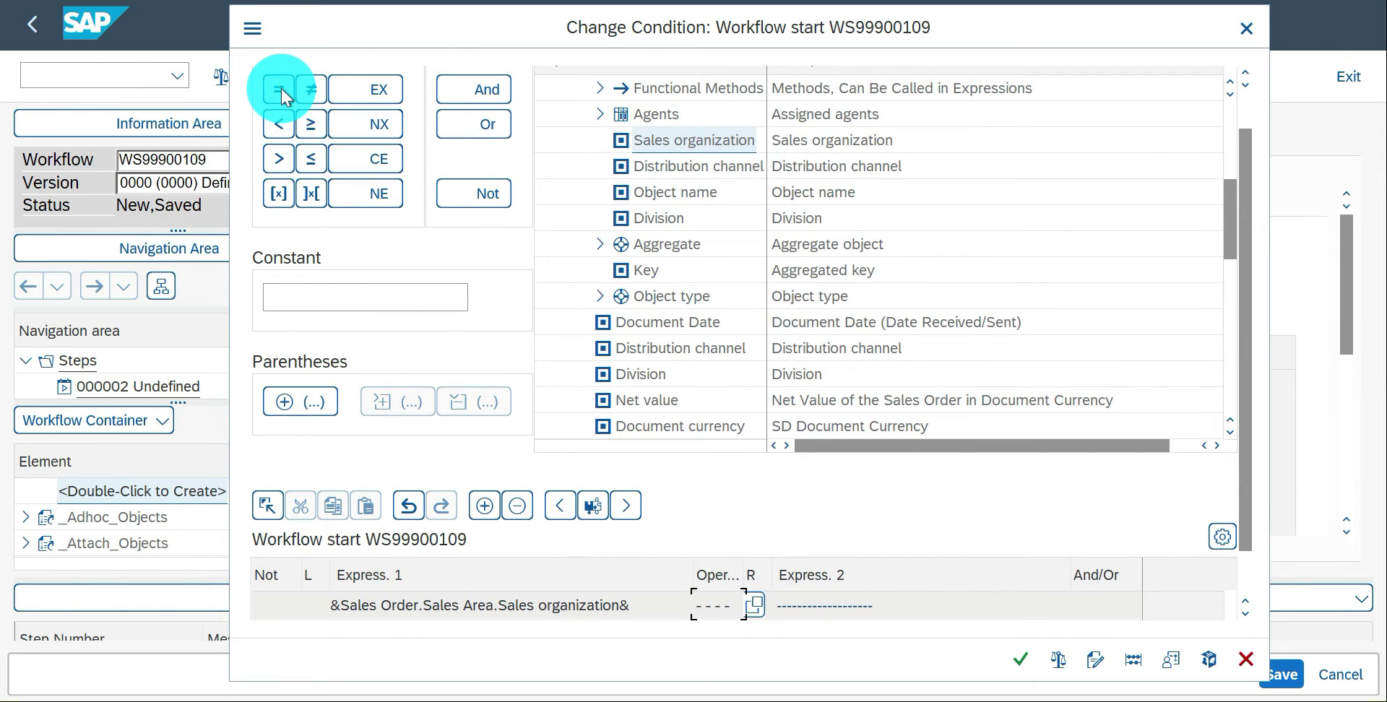
pyautogui.scroll(-2, 864, 514)
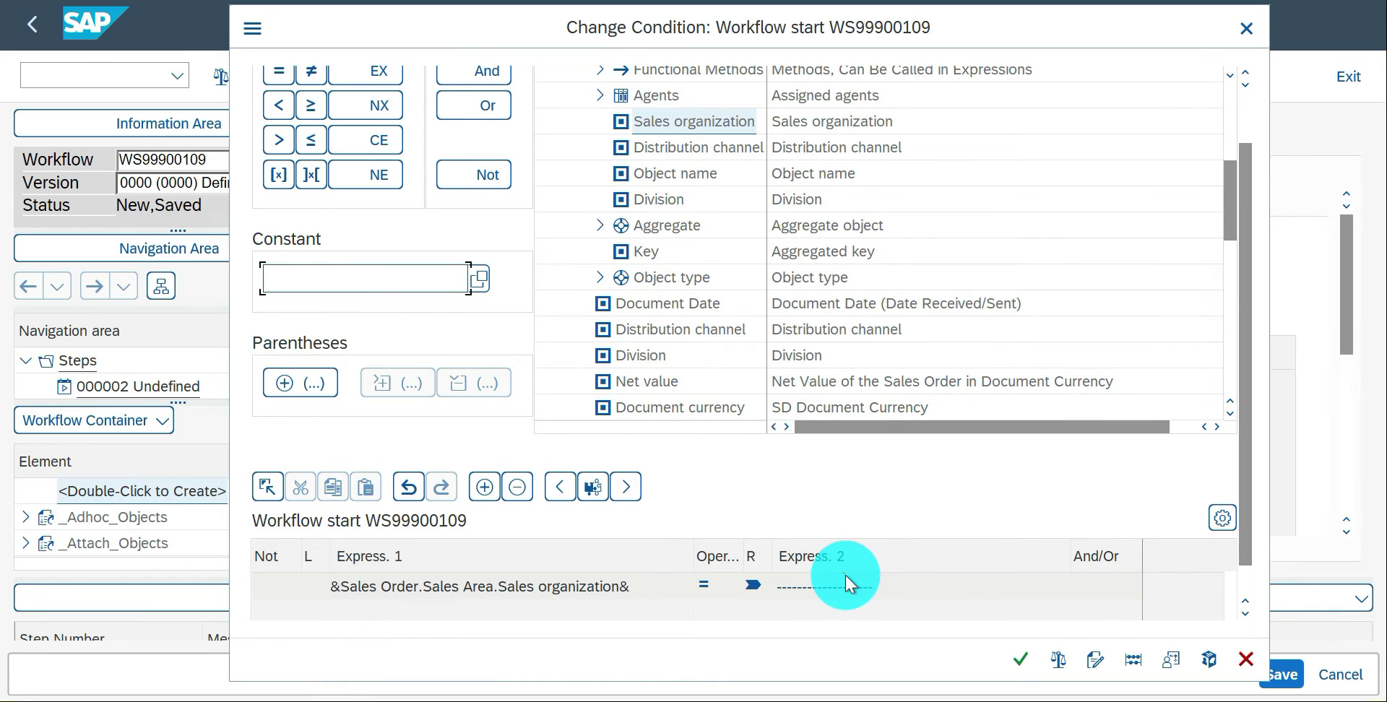
pyautogui.click(840, 585)
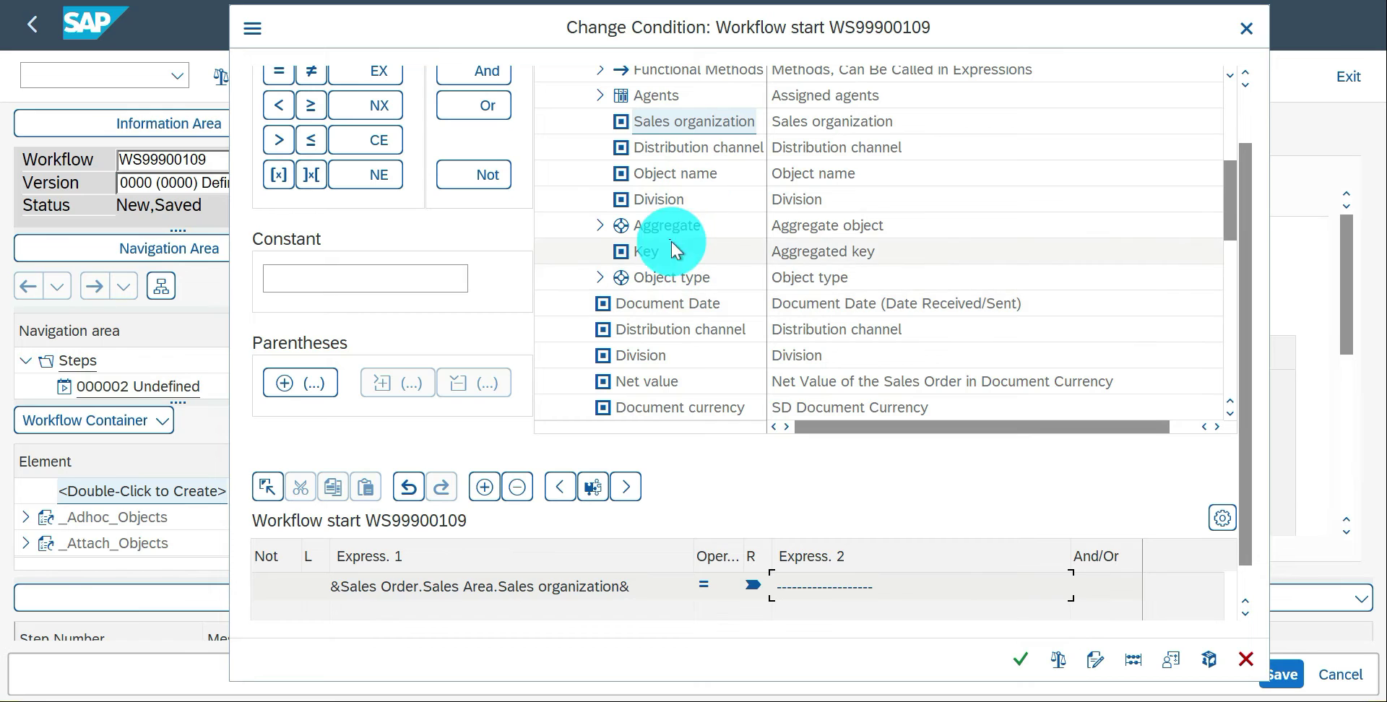
pyautogui.click(701, 149)
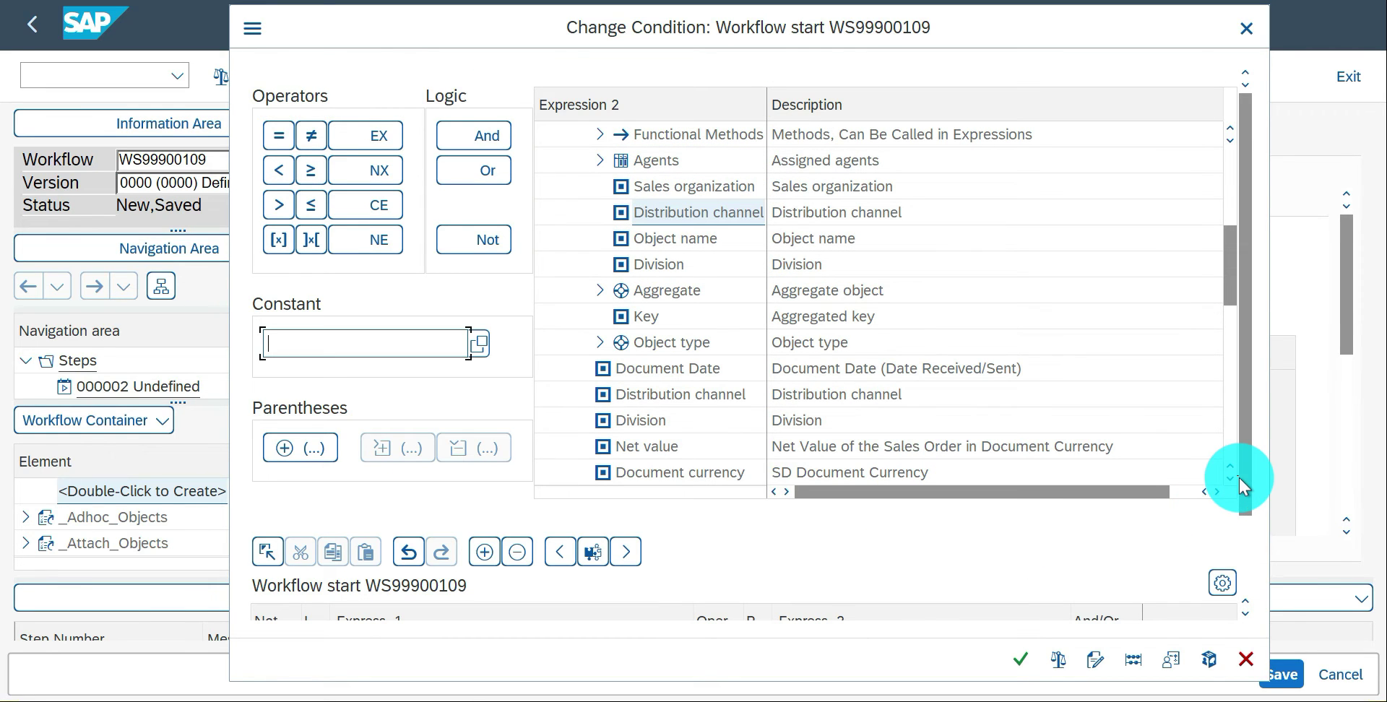
pyautogui.moveTo(1249, 509); pyautogui.dragTo(1252, 577)
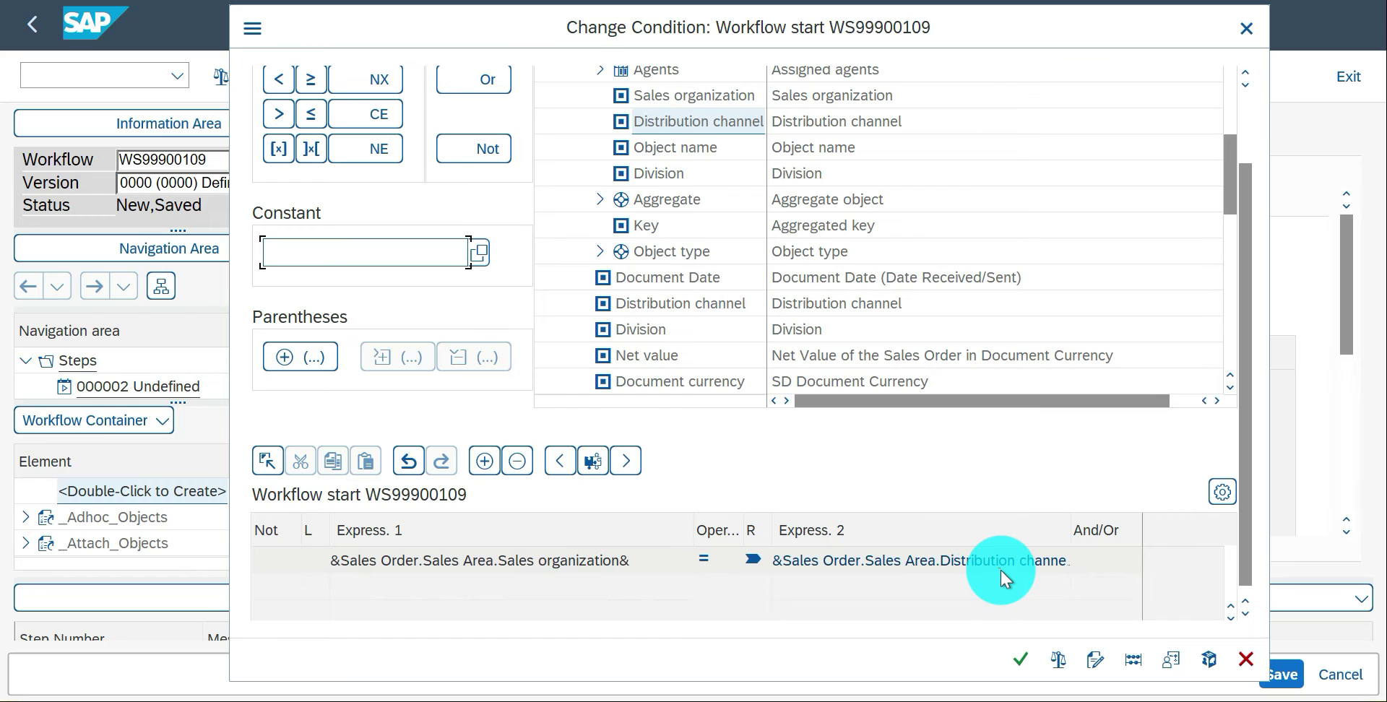
pyautogui.moveTo(793, 561); pyautogui.dragTo(1050, 562)
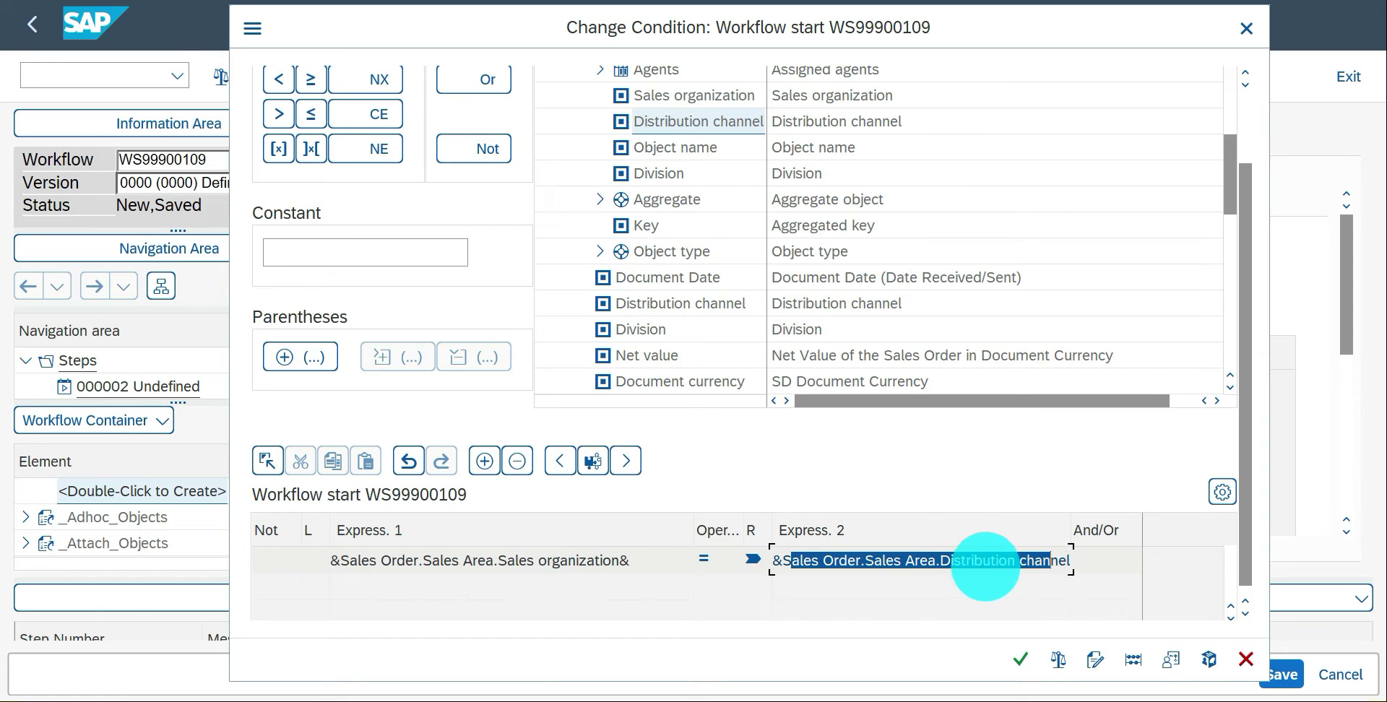
pyautogui.click(984, 561)
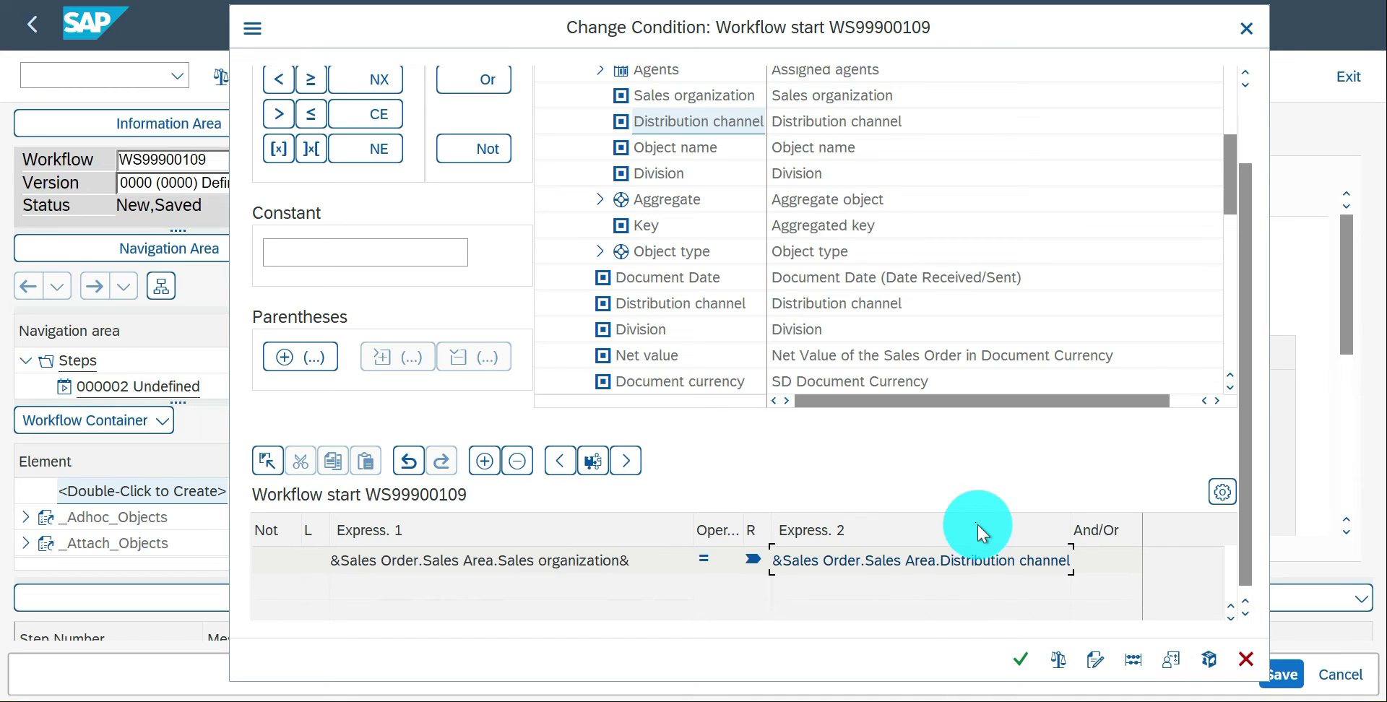
pyautogui.moveTo(903, 562); pyautogui.dragTo(998, 560)
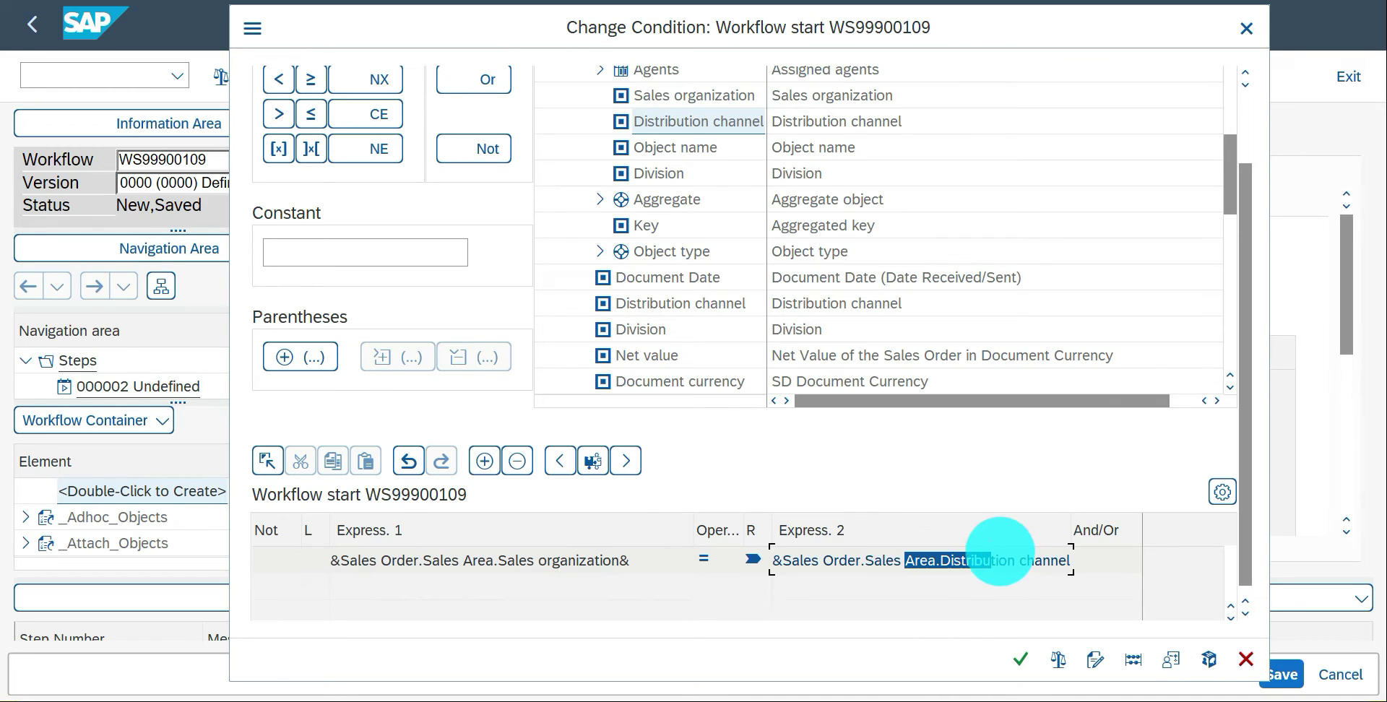
# Step: Set the second expression of the sales organization comparison to the constant S021
pyautogui.click(428, 252)
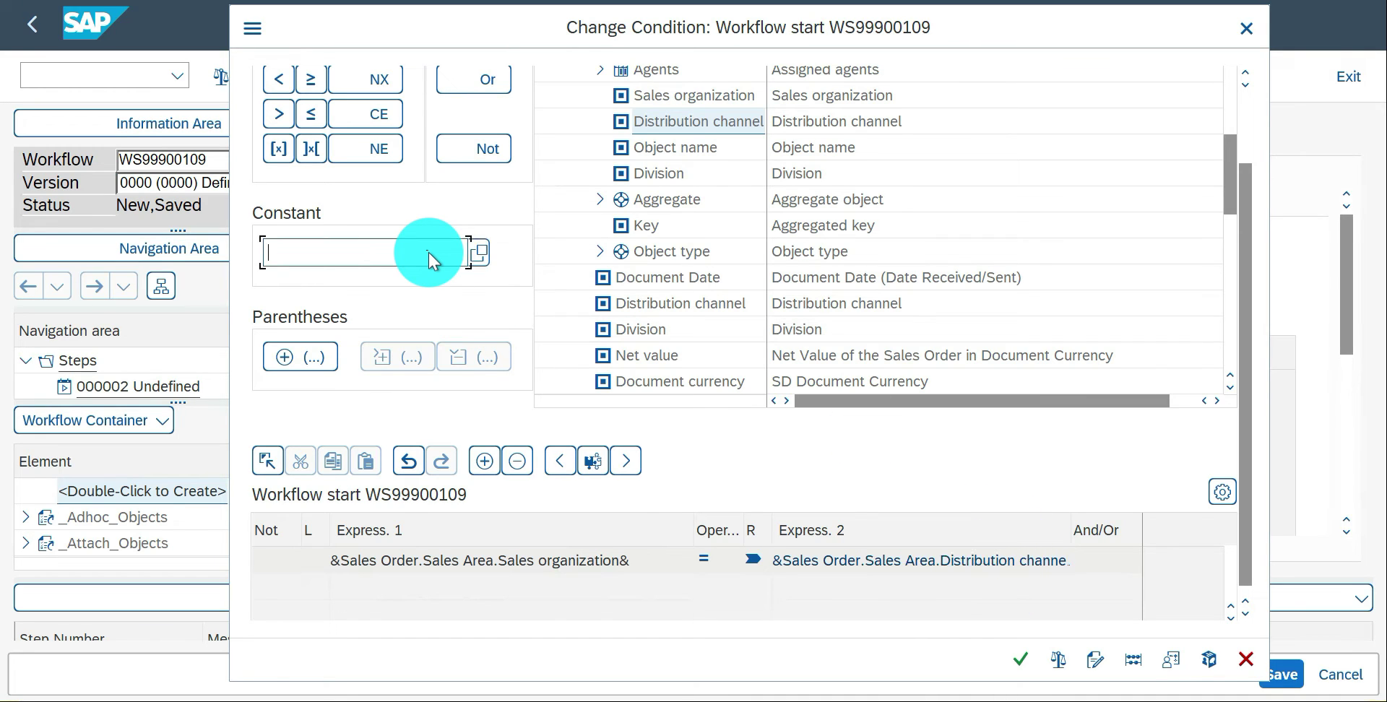
pyautogui.write('S021')
pyautogui.press('Return')
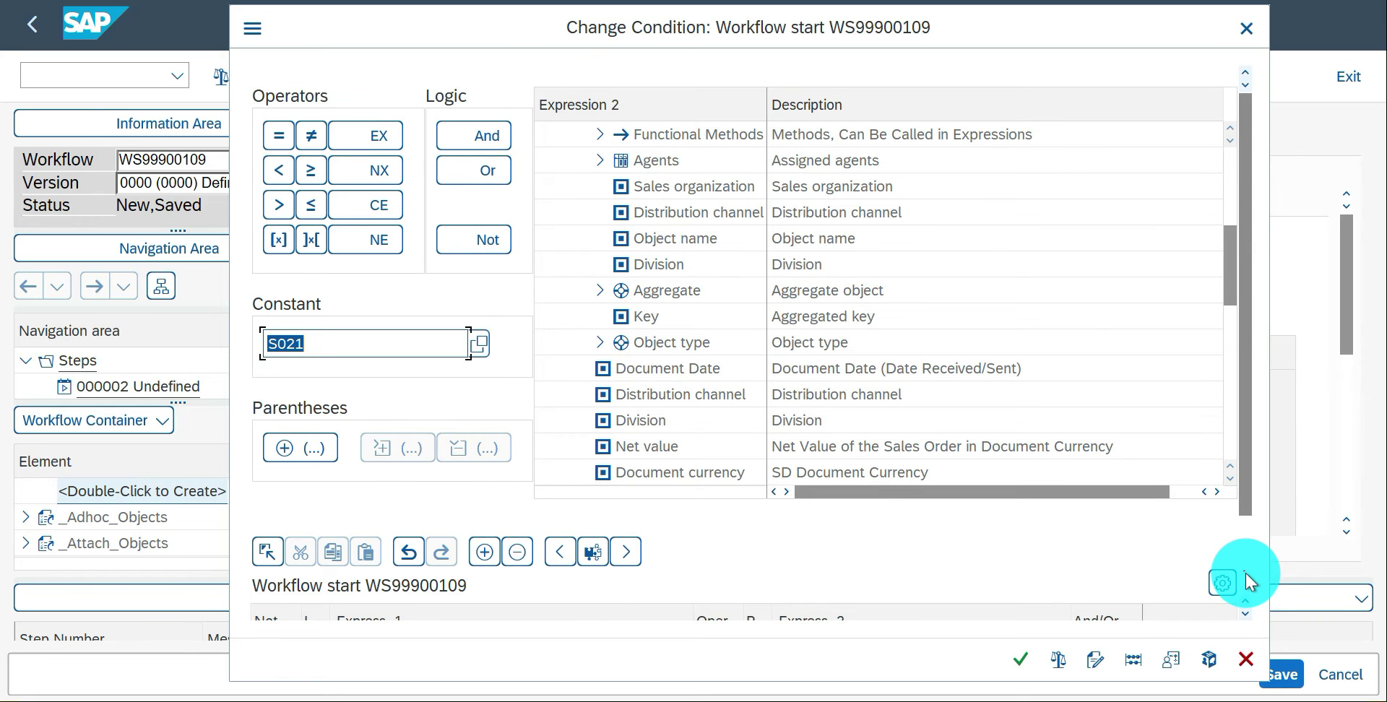
pyautogui.click(1245, 574)
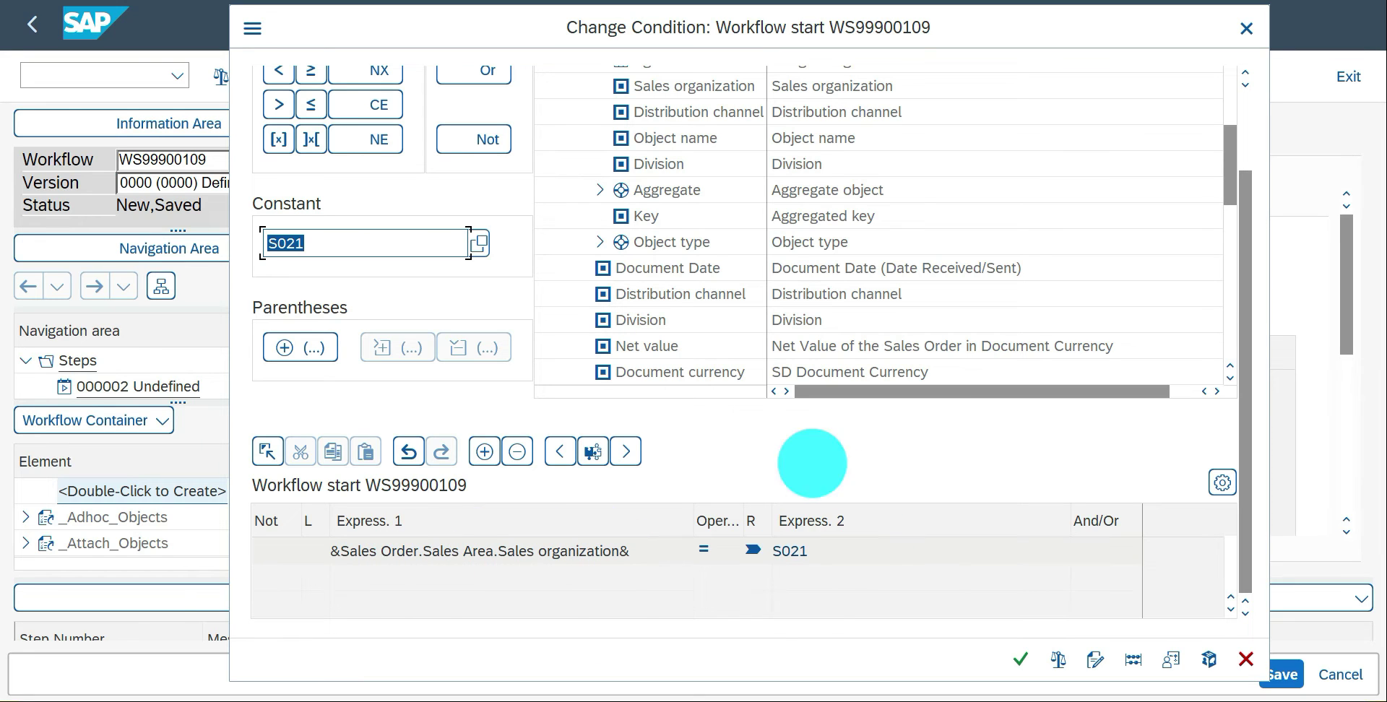
# Step: Append a second condition line to the sales organization comparison with a logical And
pyautogui.click(1110, 549)
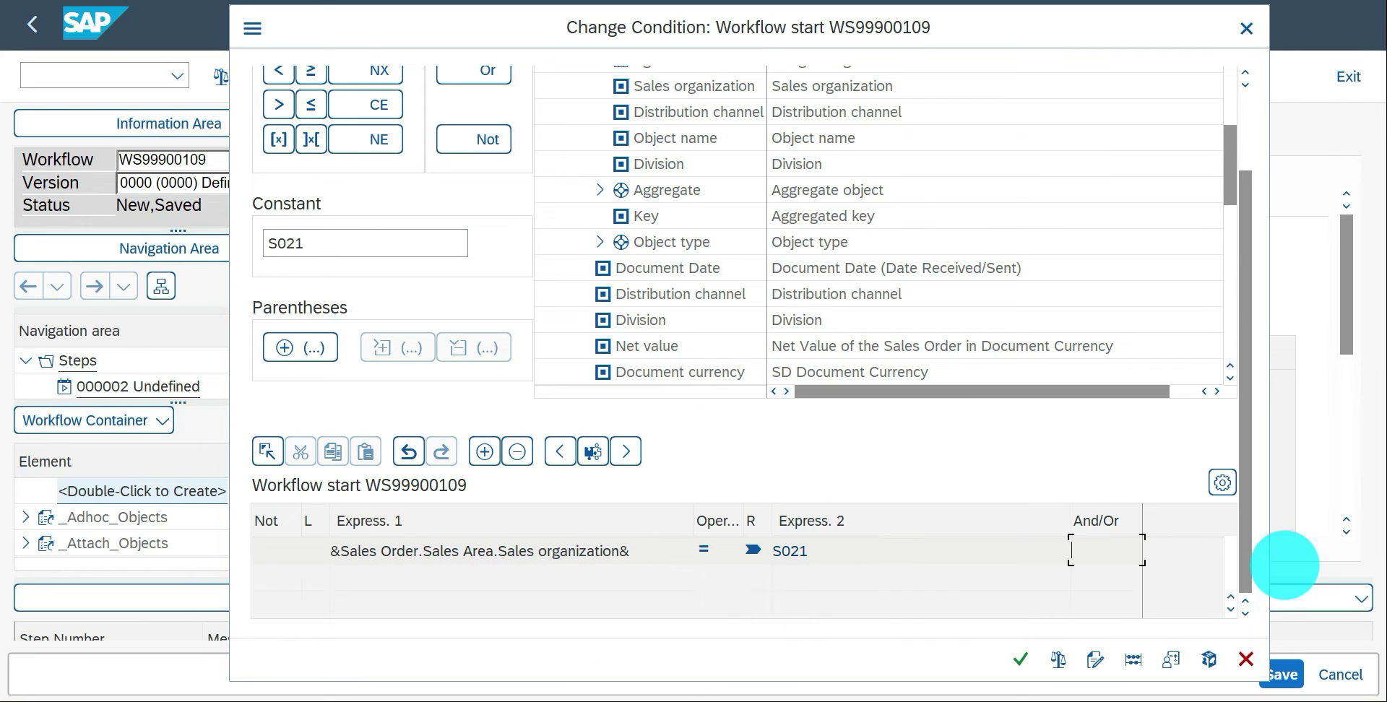
pyautogui.scroll(1, 639, 194)
pyautogui.scroll(2, 638, 195)
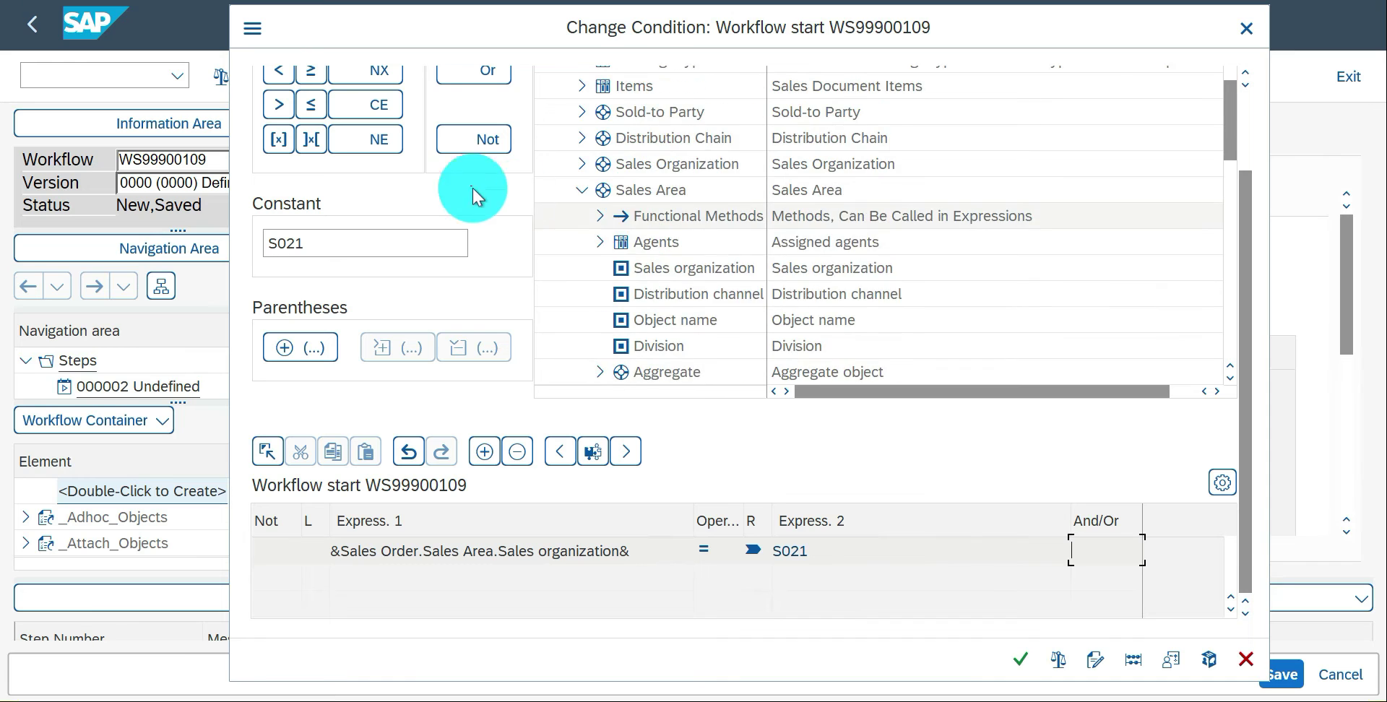
pyautogui.moveTo(1246, 263); pyautogui.dragTo(1256, 188)
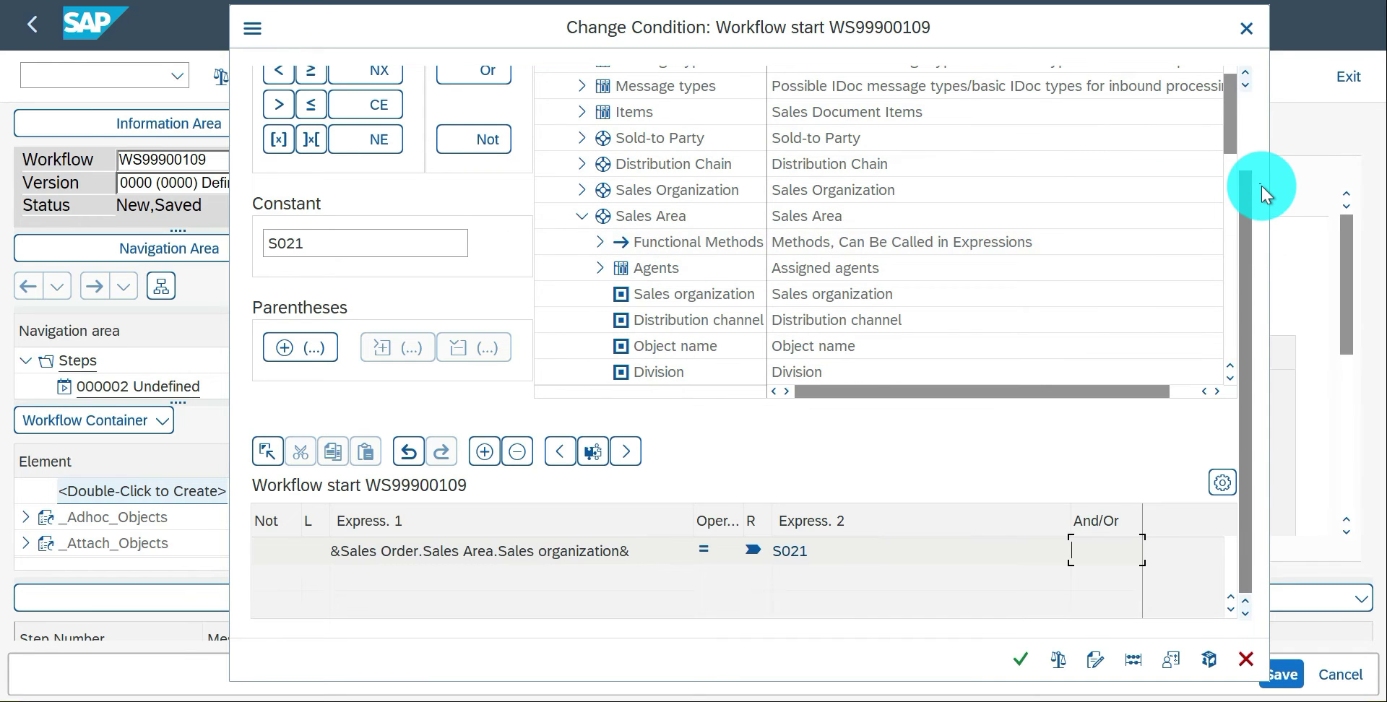
pyautogui.click(491, 138)
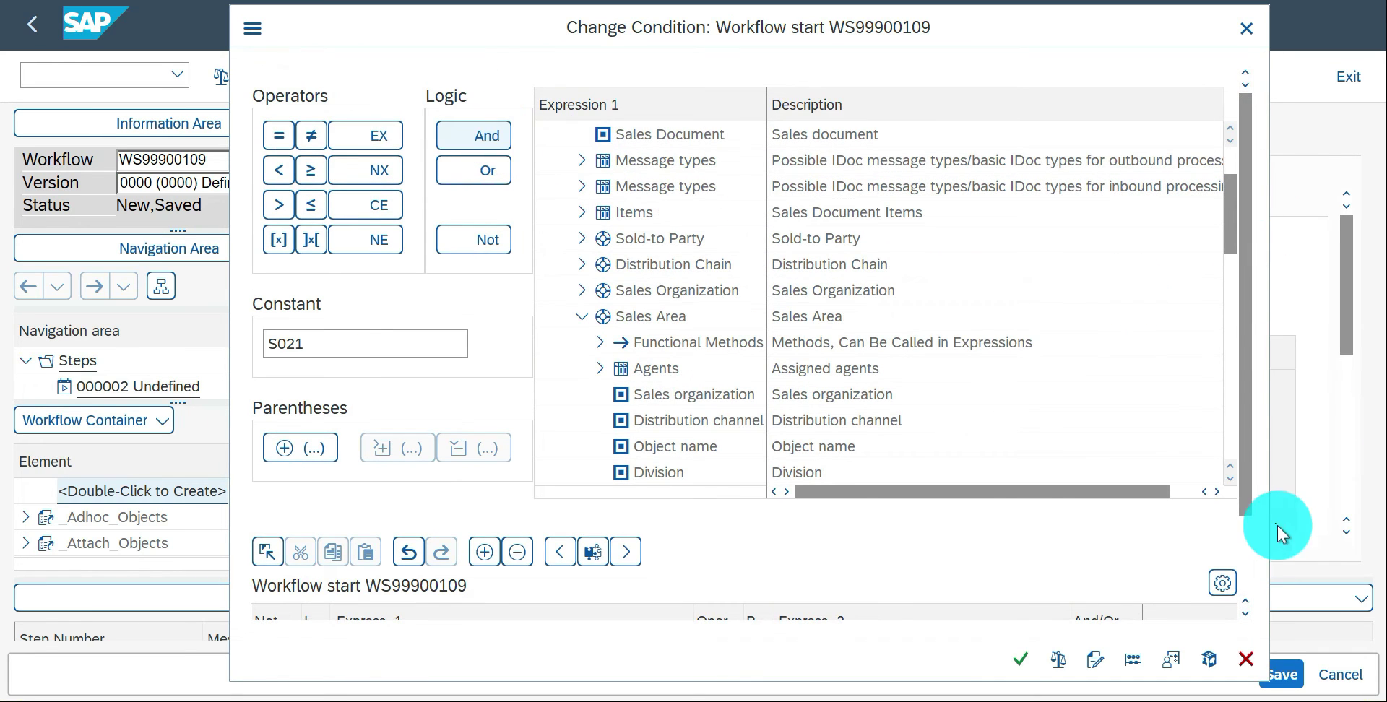
pyautogui.scroll(-2, 1246, 555)
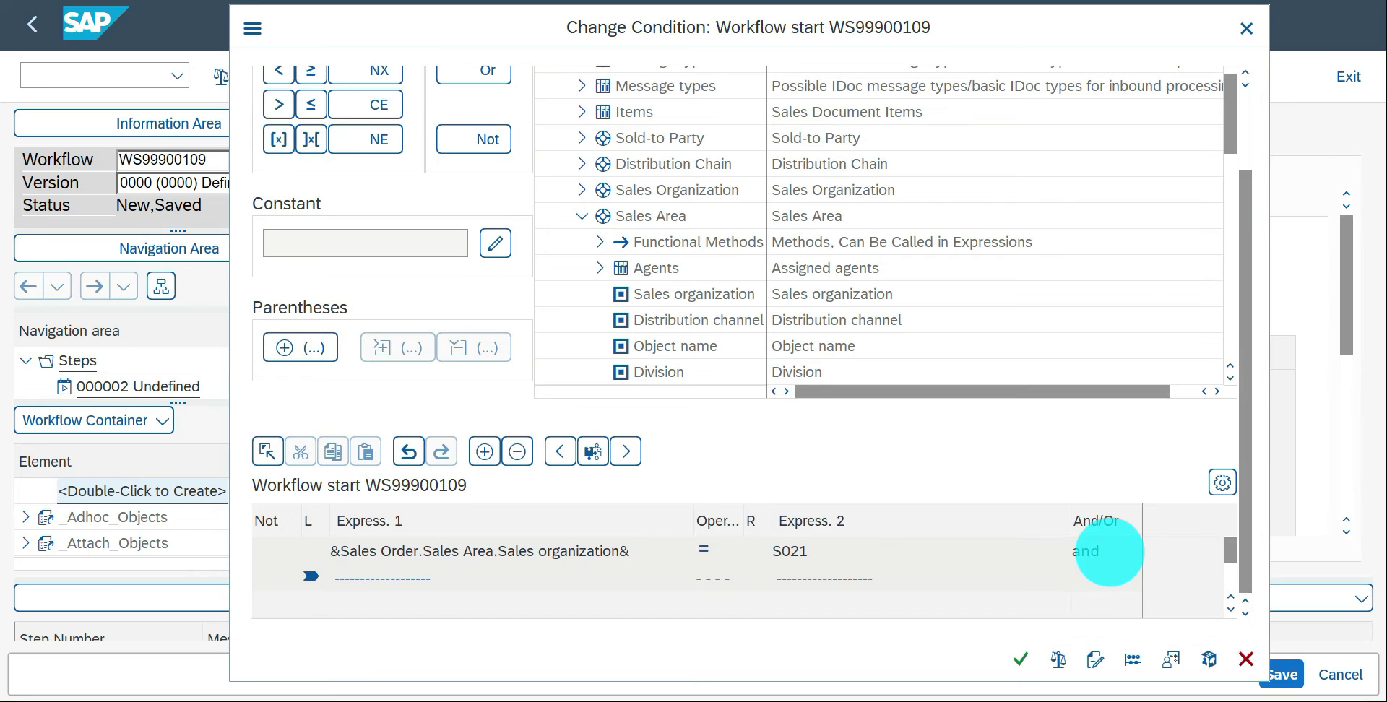
# Step: Fill the second line's first expression with the Sales Area's Distribution channel and set its operator to equals (=)
pyautogui.click(375, 578)
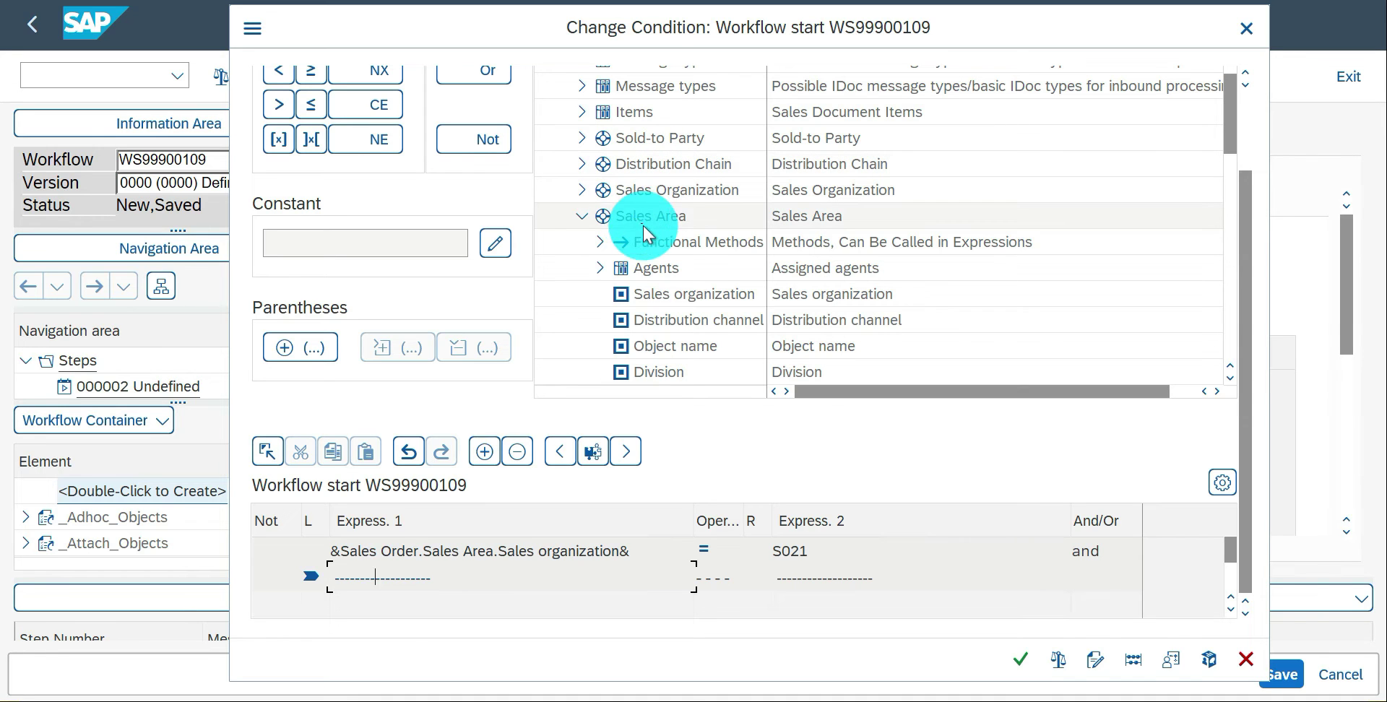
pyautogui.doubleClick(669, 325)
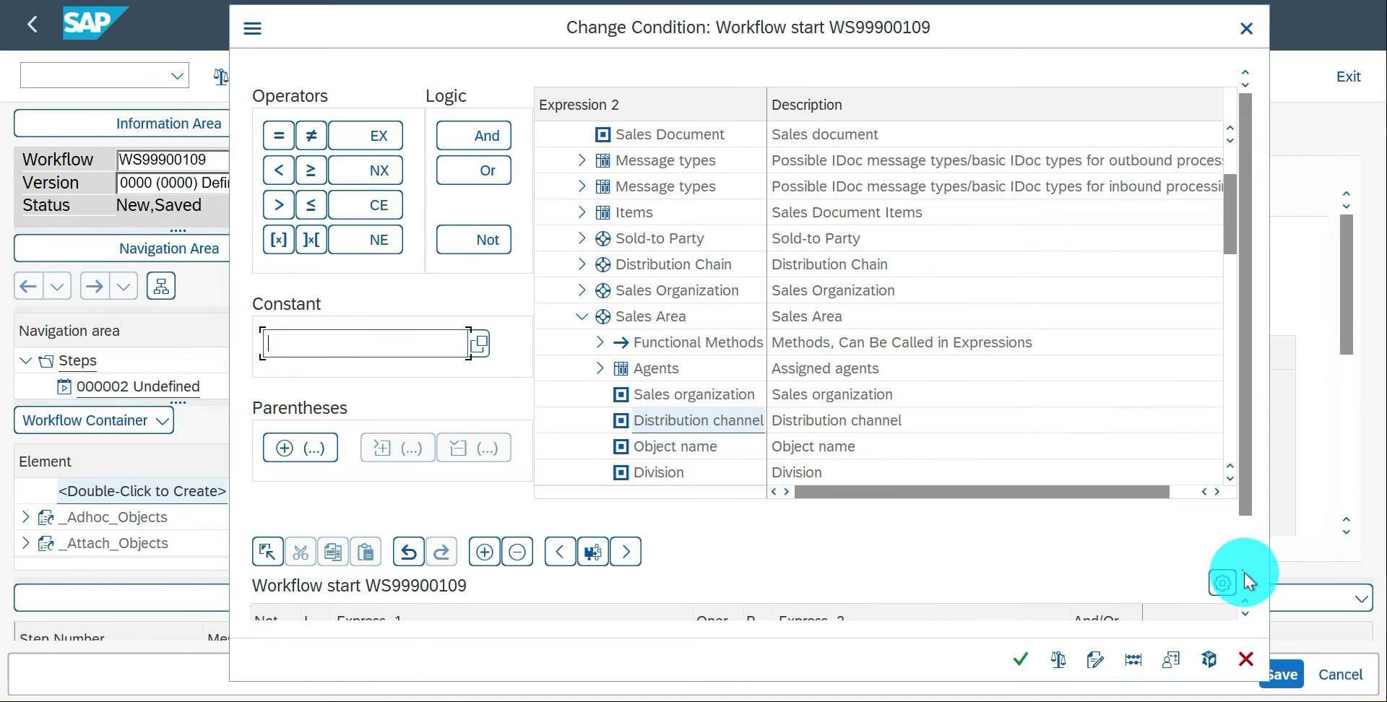
pyautogui.click(1244, 572)
pyautogui.click(711, 580)
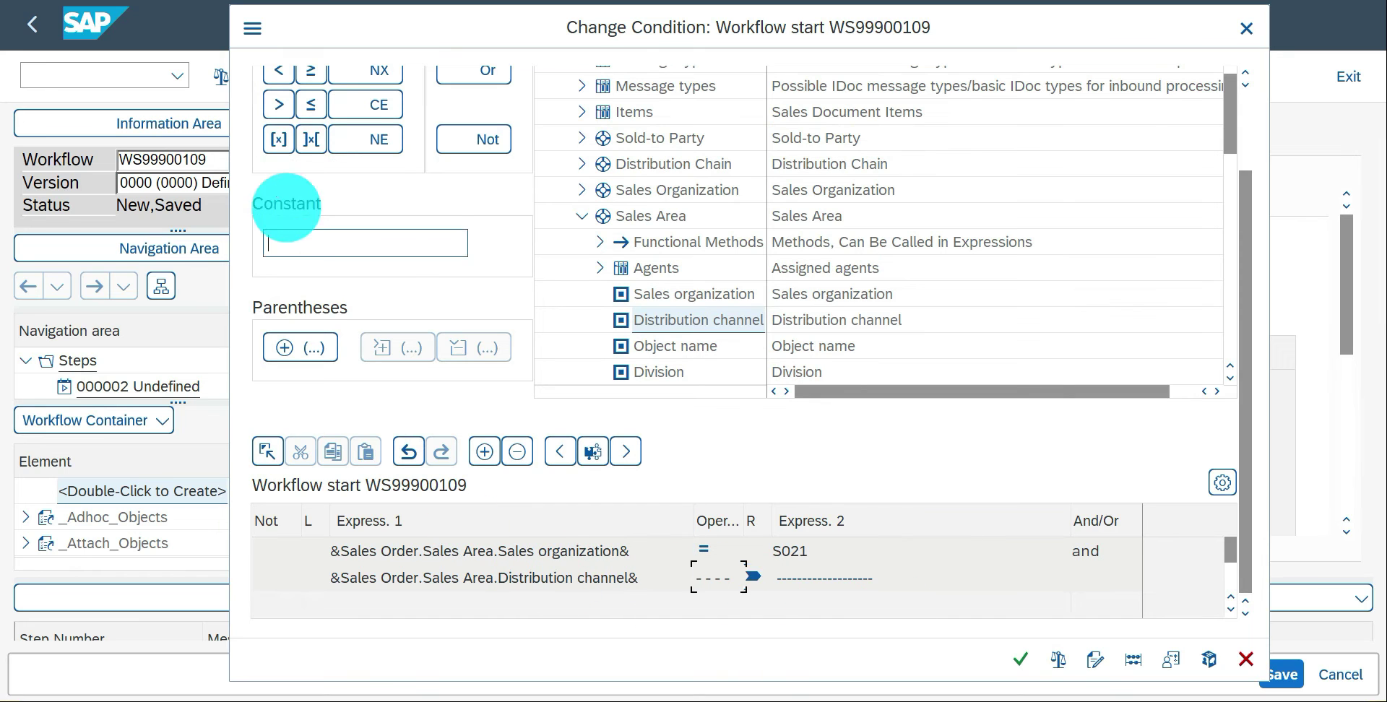
pyautogui.scroll(1, 356, 140)
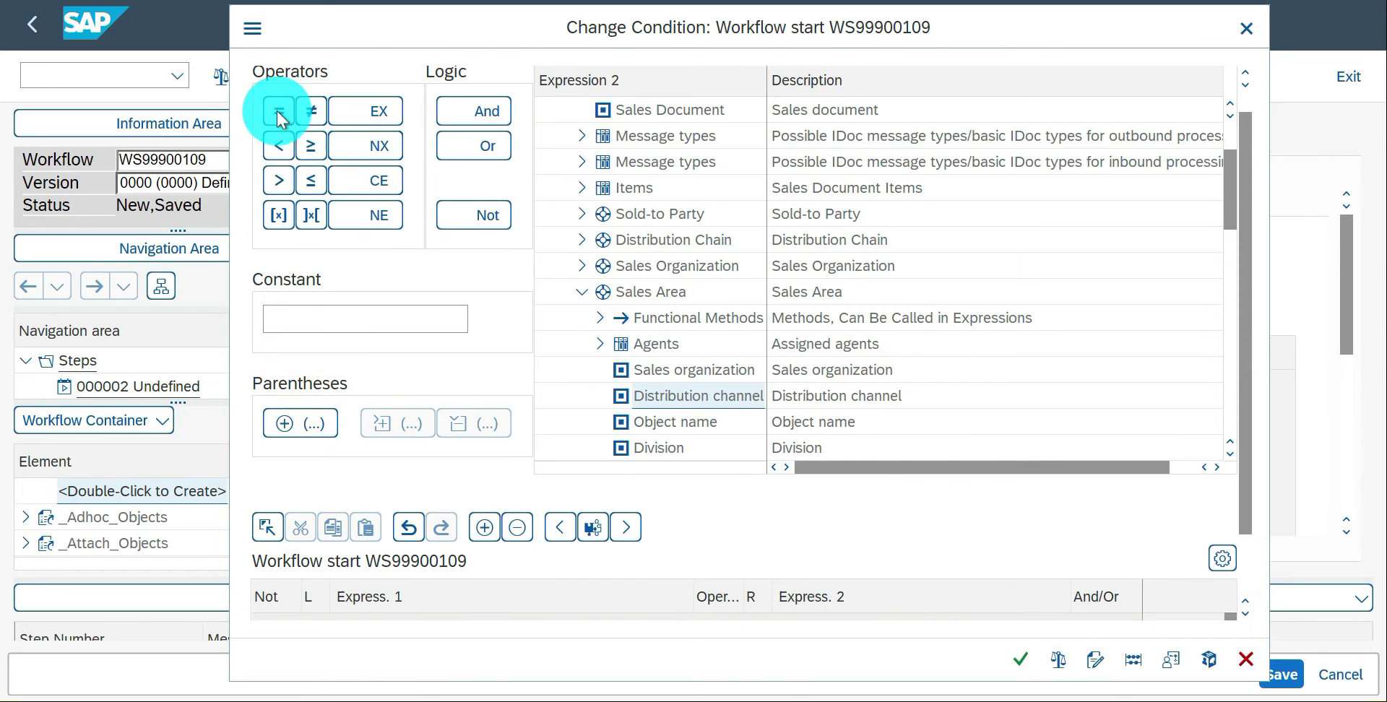
pyautogui.click(1244, 566)
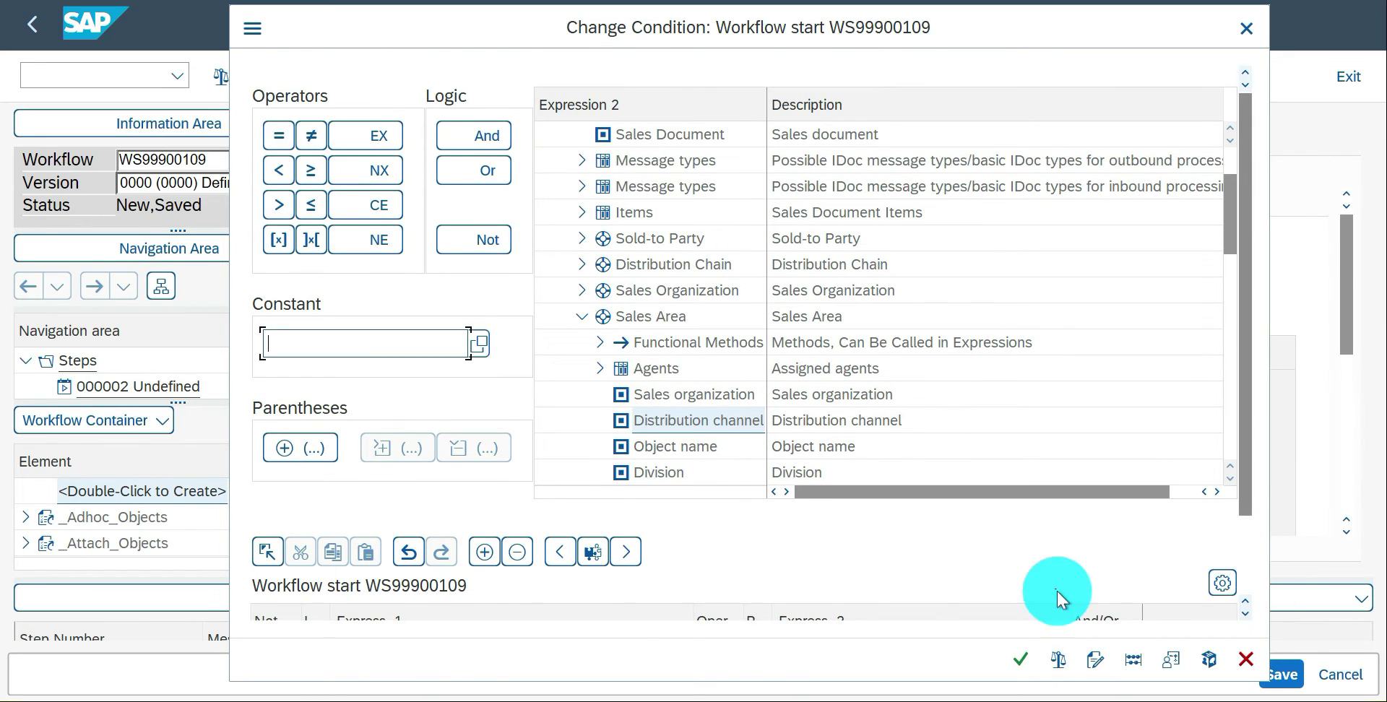
# Step: Set the second expression of the distribution channel comparison to the constant 10
pyautogui.click(850, 583)
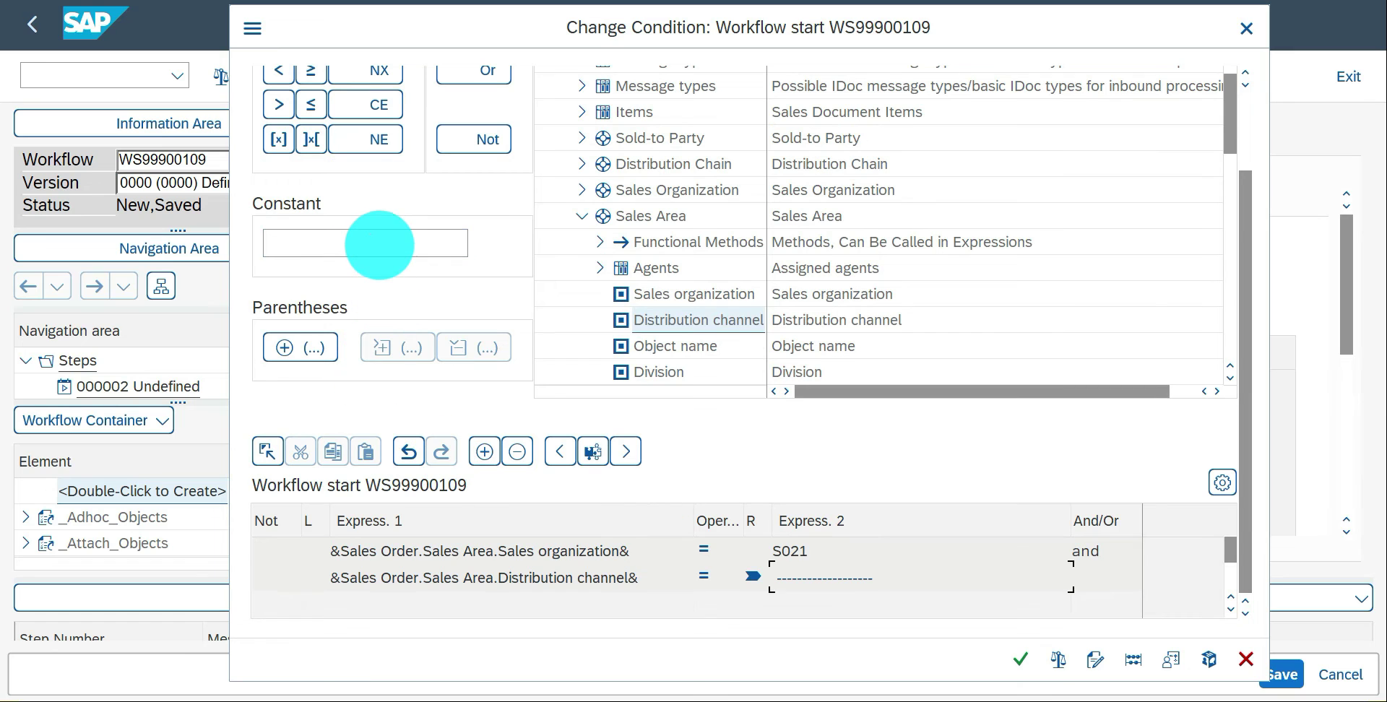
pyautogui.click(379, 246)
pyautogui.write('10')
pyautogui.press('Return')
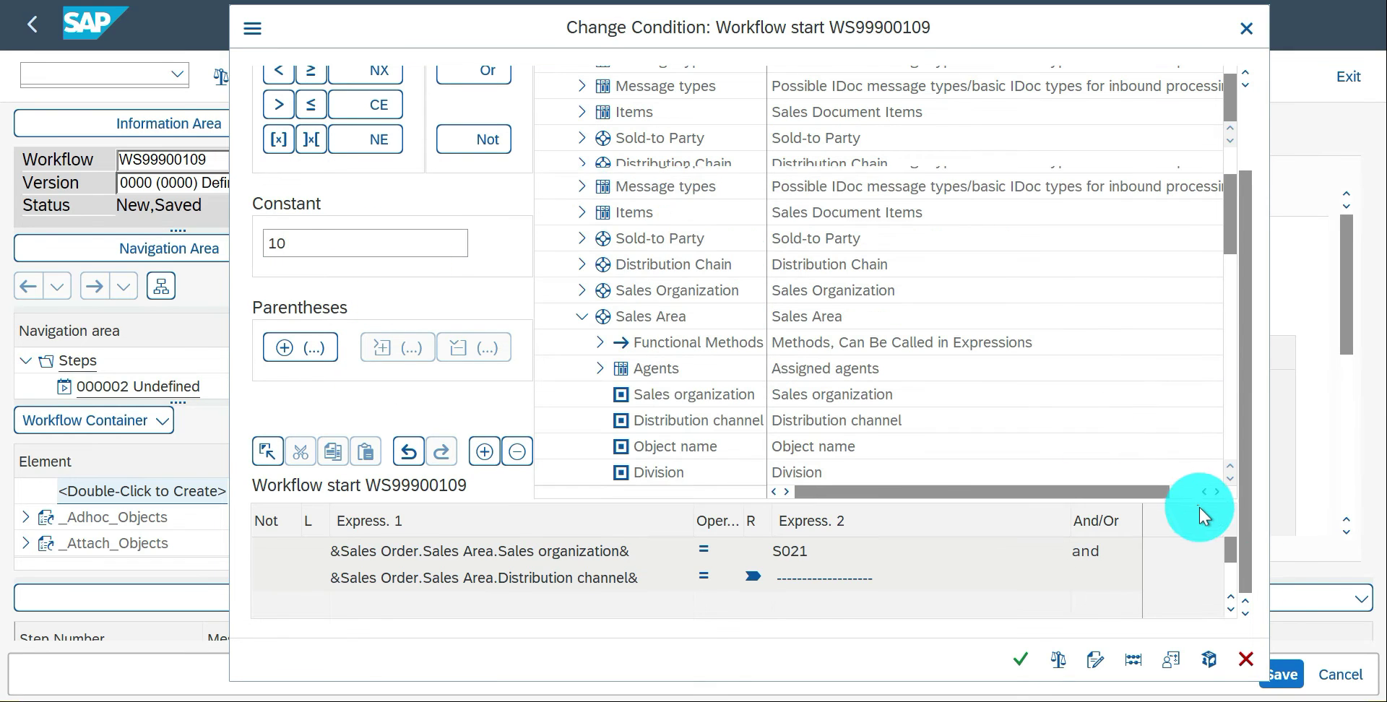
pyautogui.click(1253, 584)
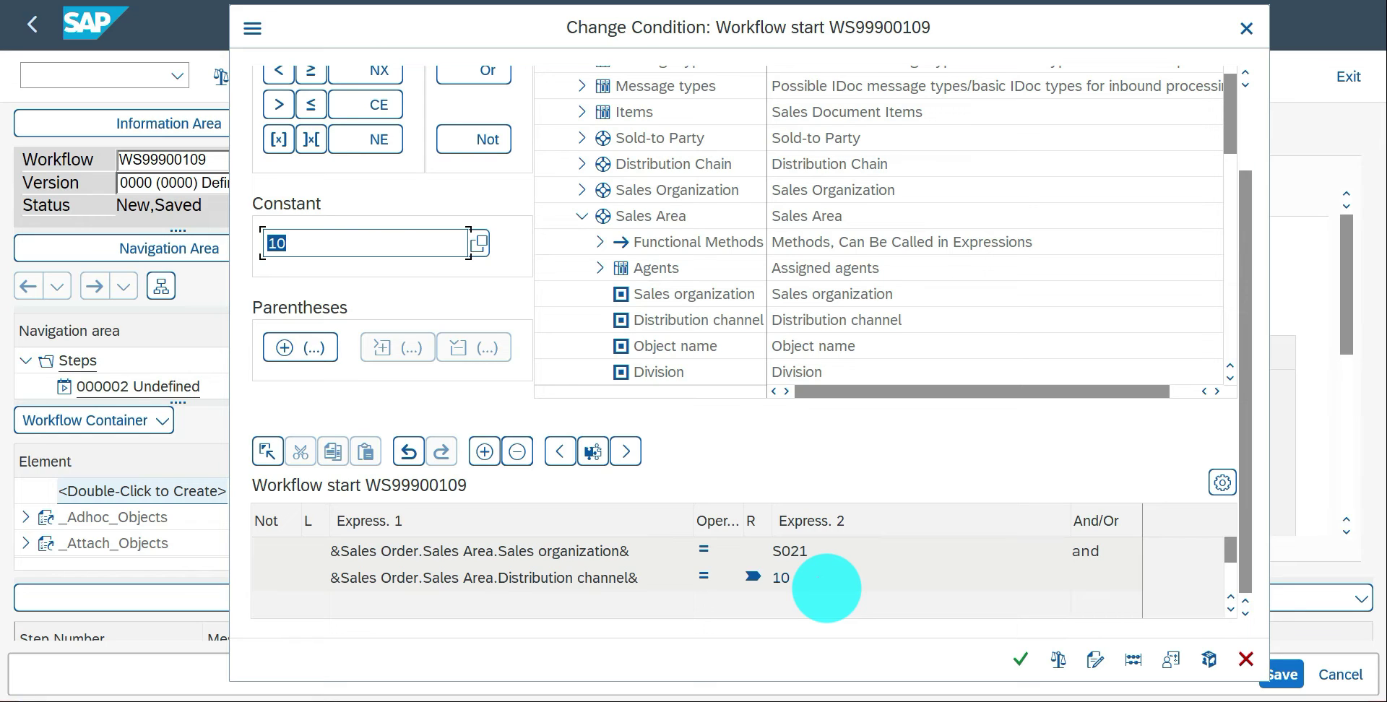
# Step: Confirm the workflow start condition and record the change in a customizing request chosen from the own requests
pyautogui.click(1021, 659)
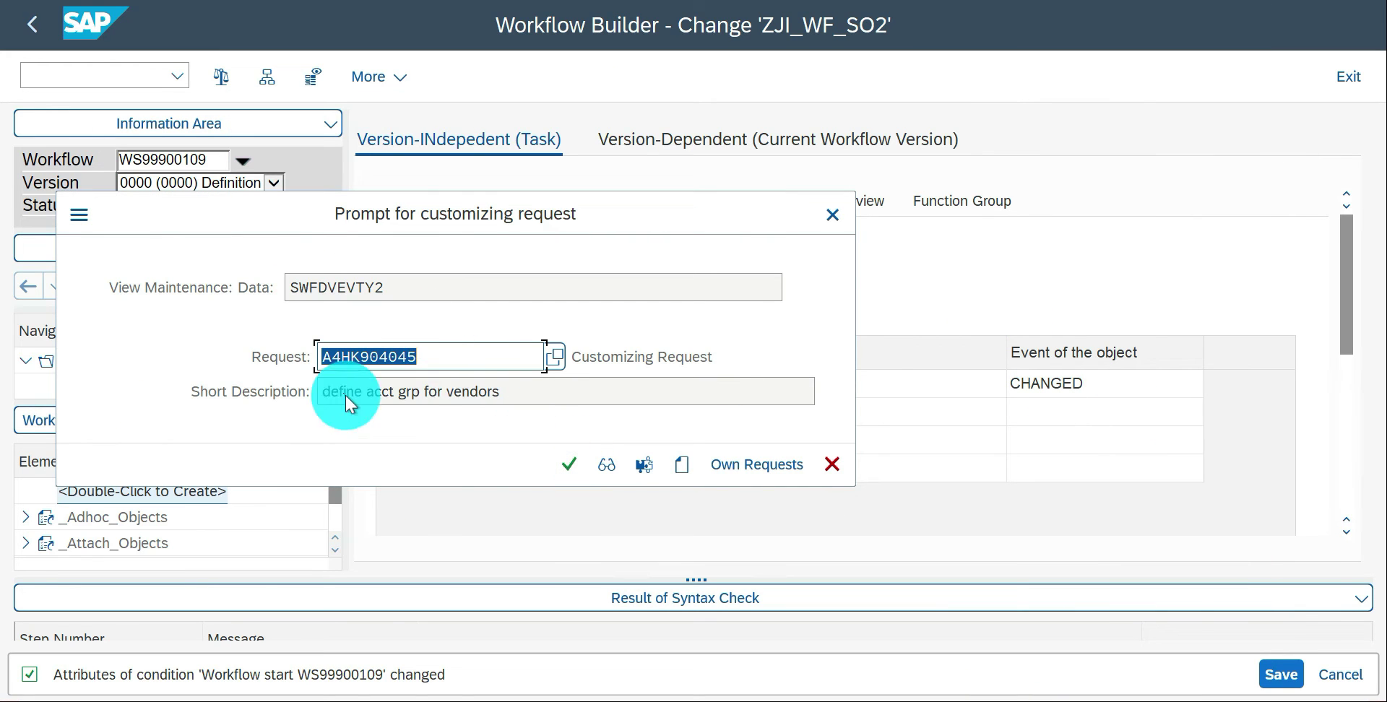
pyautogui.click(738, 463)
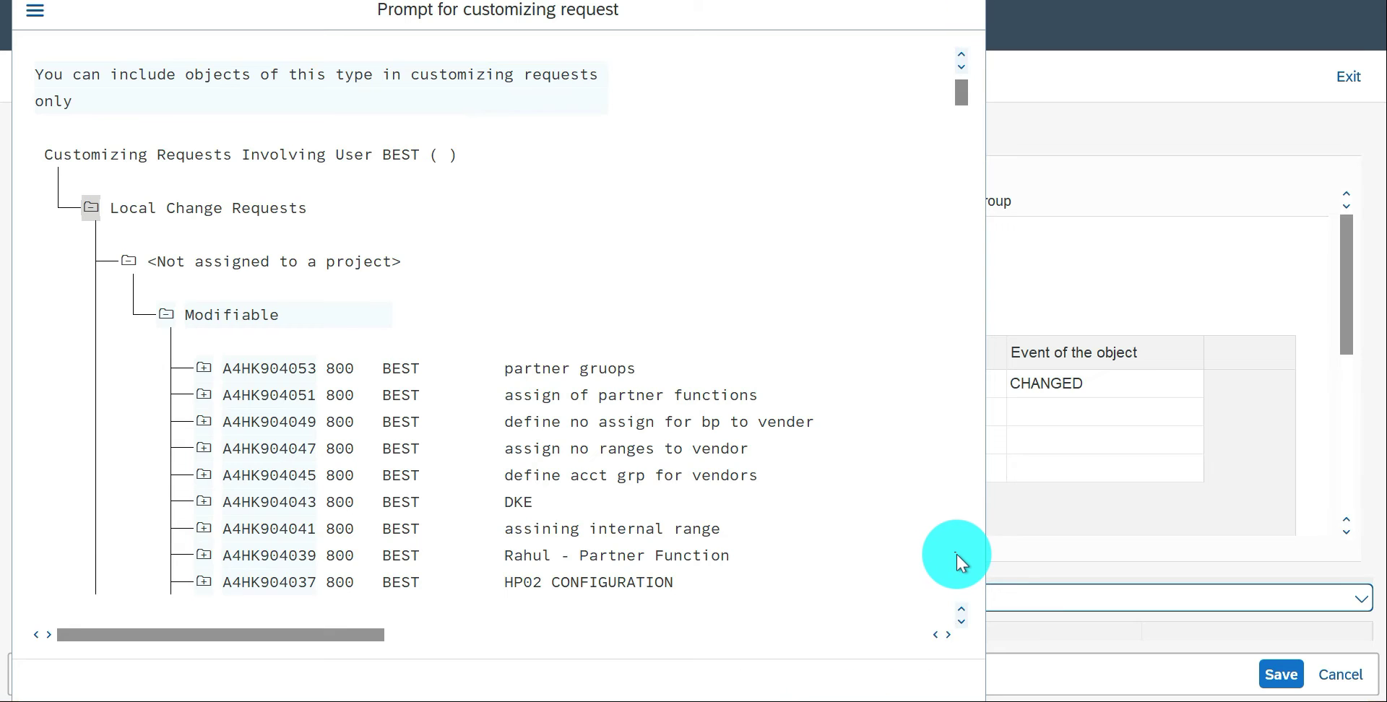
pyautogui.scroll(-5, 956, 553)
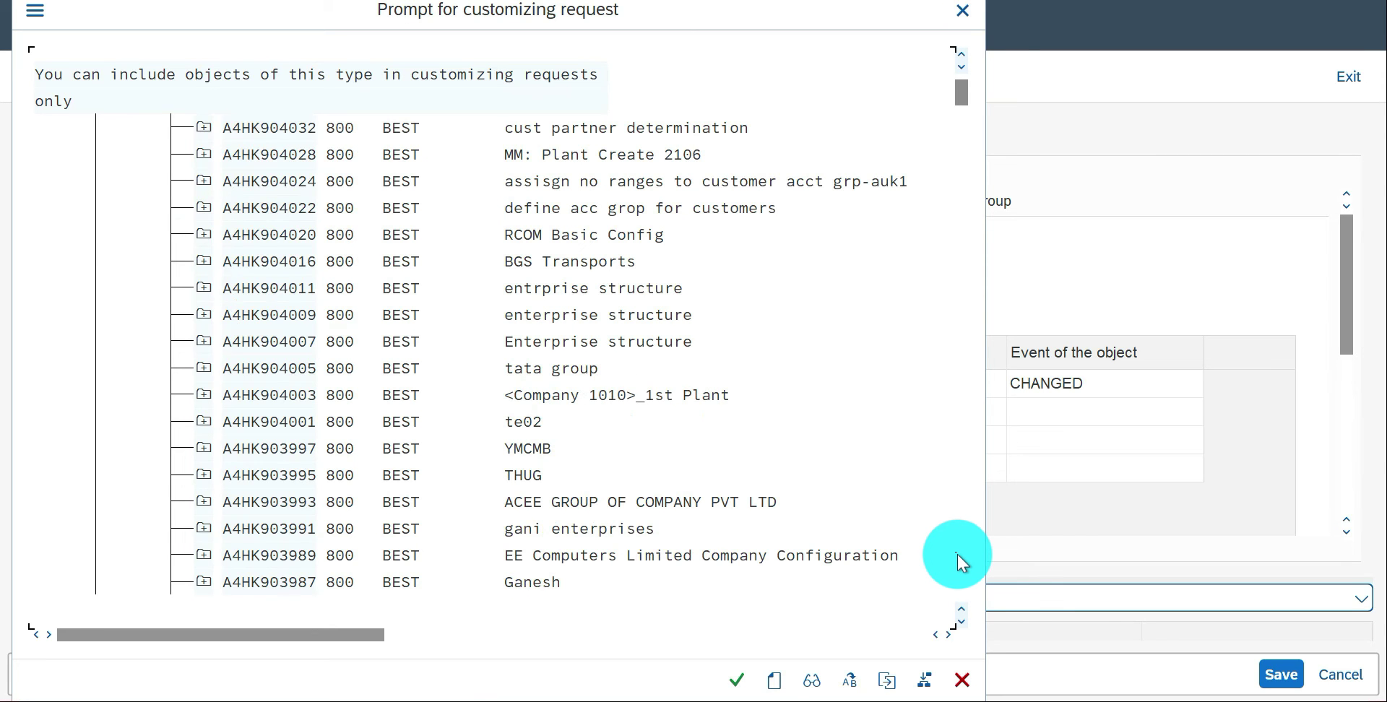
pyautogui.doubleClick(561, 583)
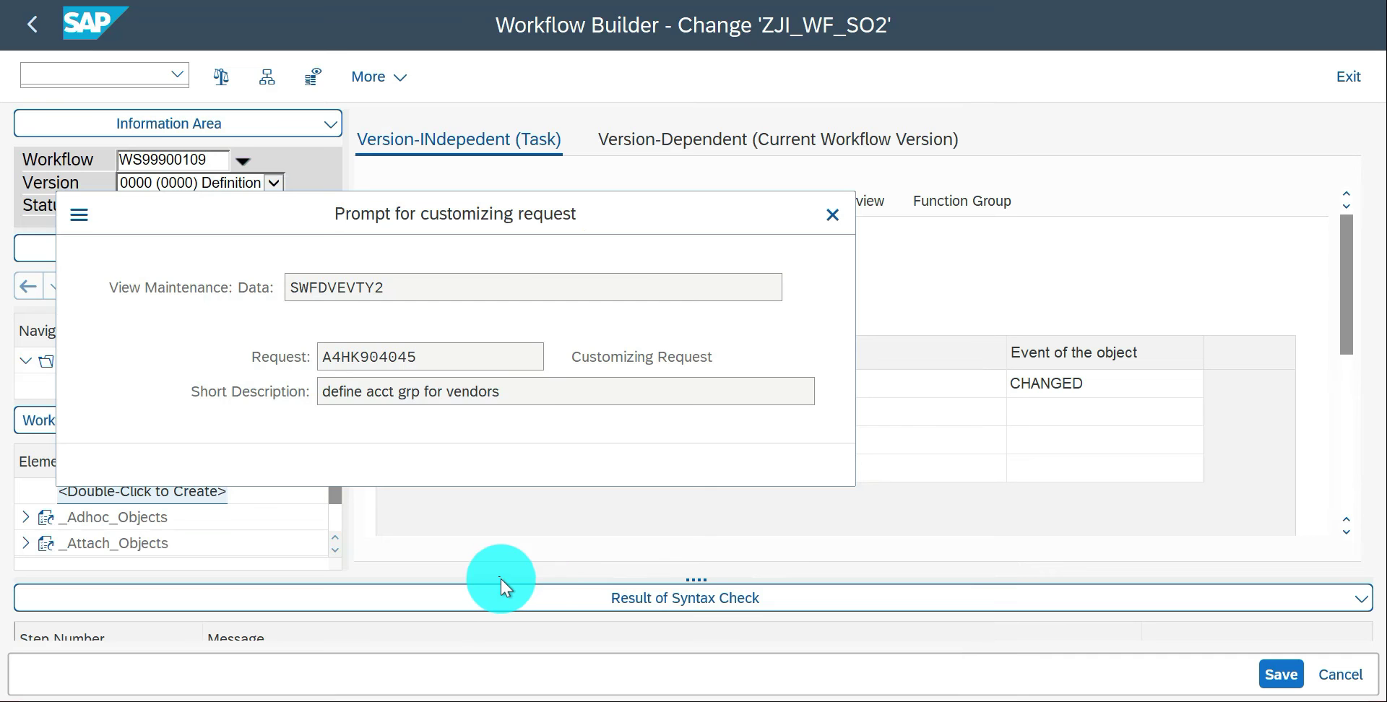
pyautogui.click(568, 463)
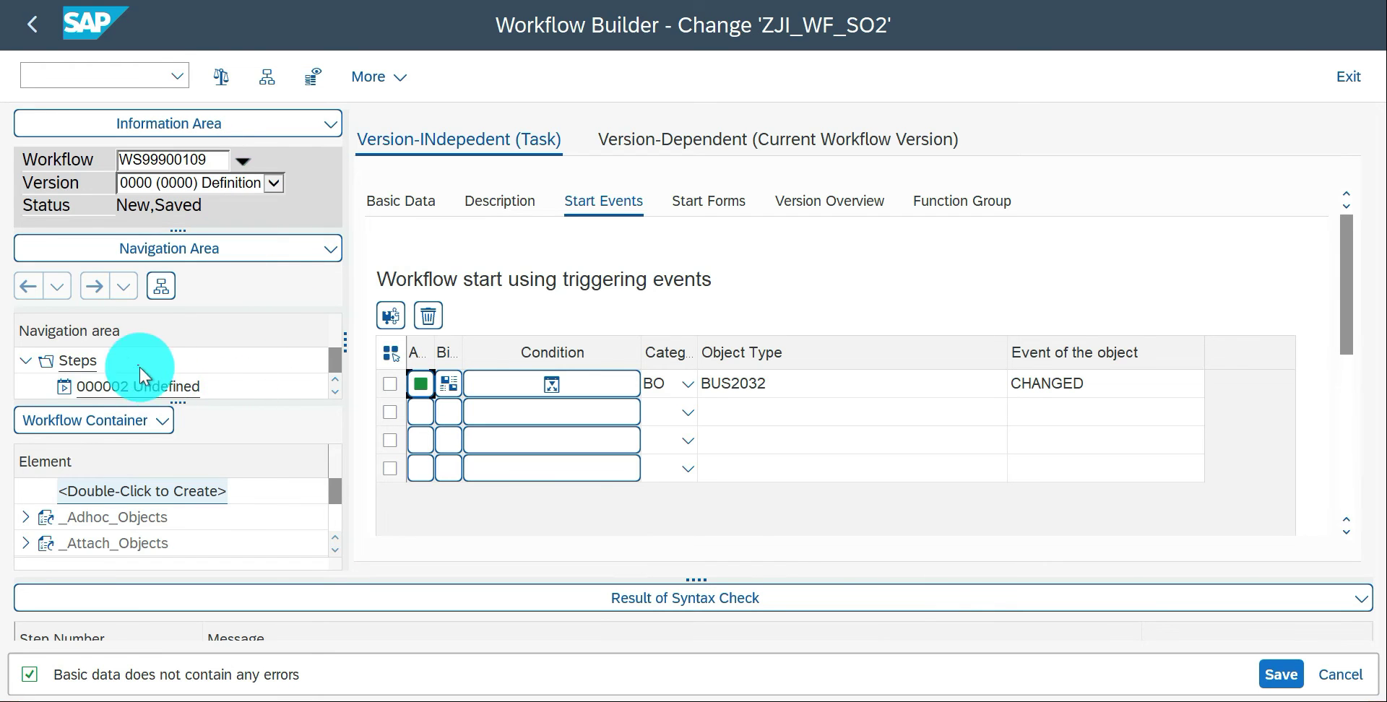
# Step: Return to the workflow's steps and start a container element WFV_Netvalue named Net value with short description Netvalue
pyautogui.click(77, 361)
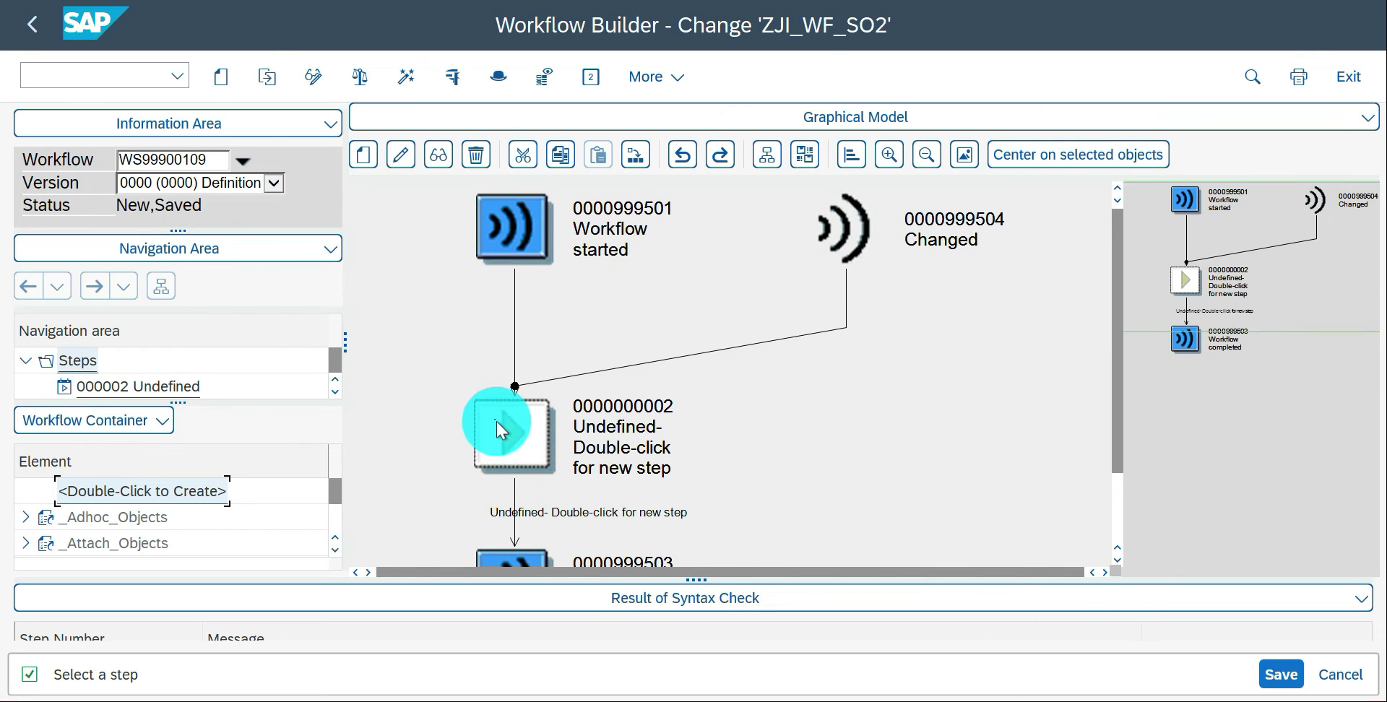
pyautogui.doubleClick(189, 493)
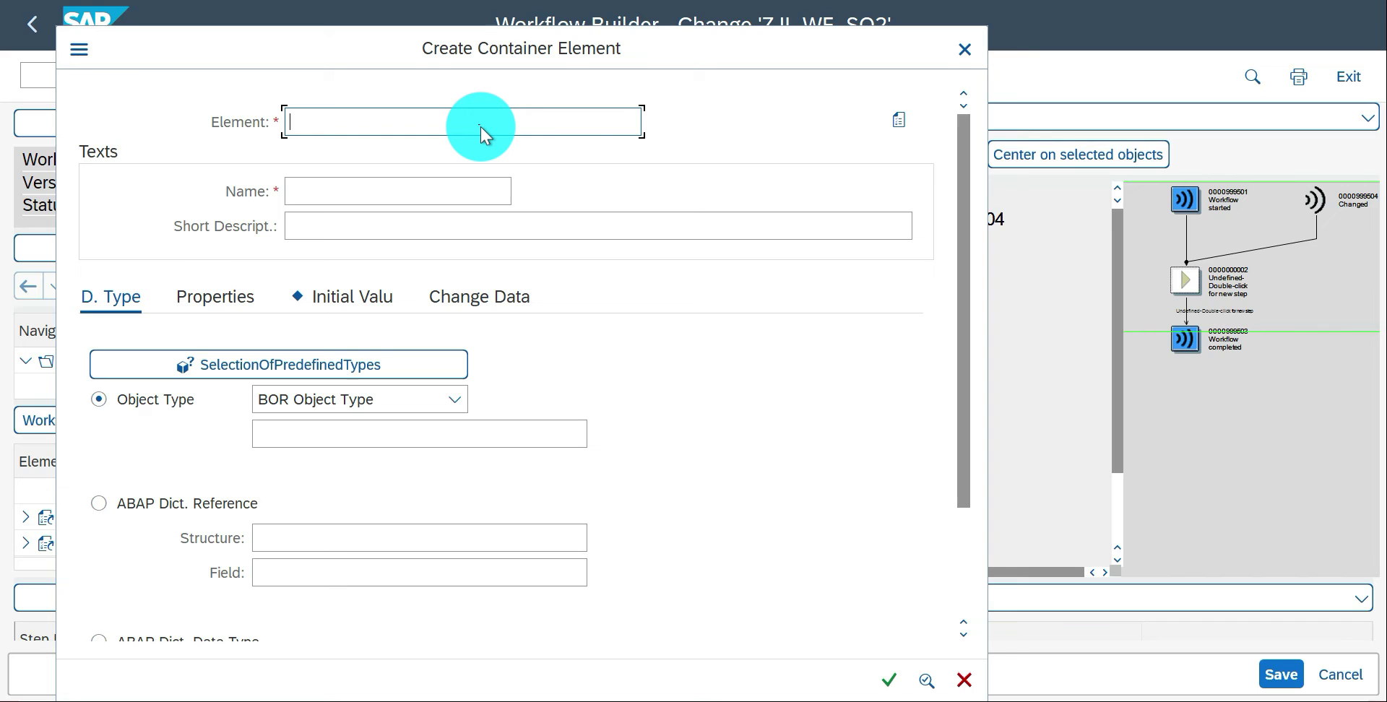
pyautogui.write('WFV_Netvalue')
pyautogui.press('Tab')
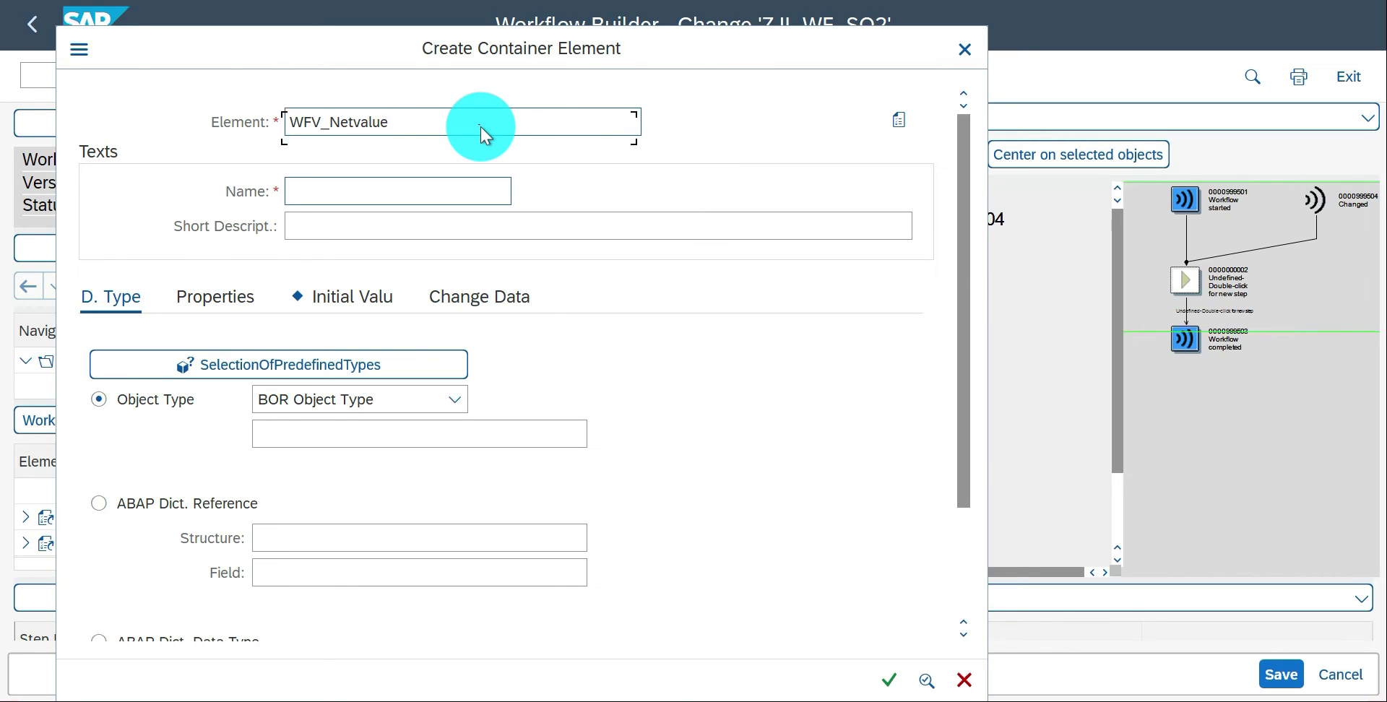
pyautogui.write('Net value')
pyautogui.press('Tab')
pyautogui.write('Net')
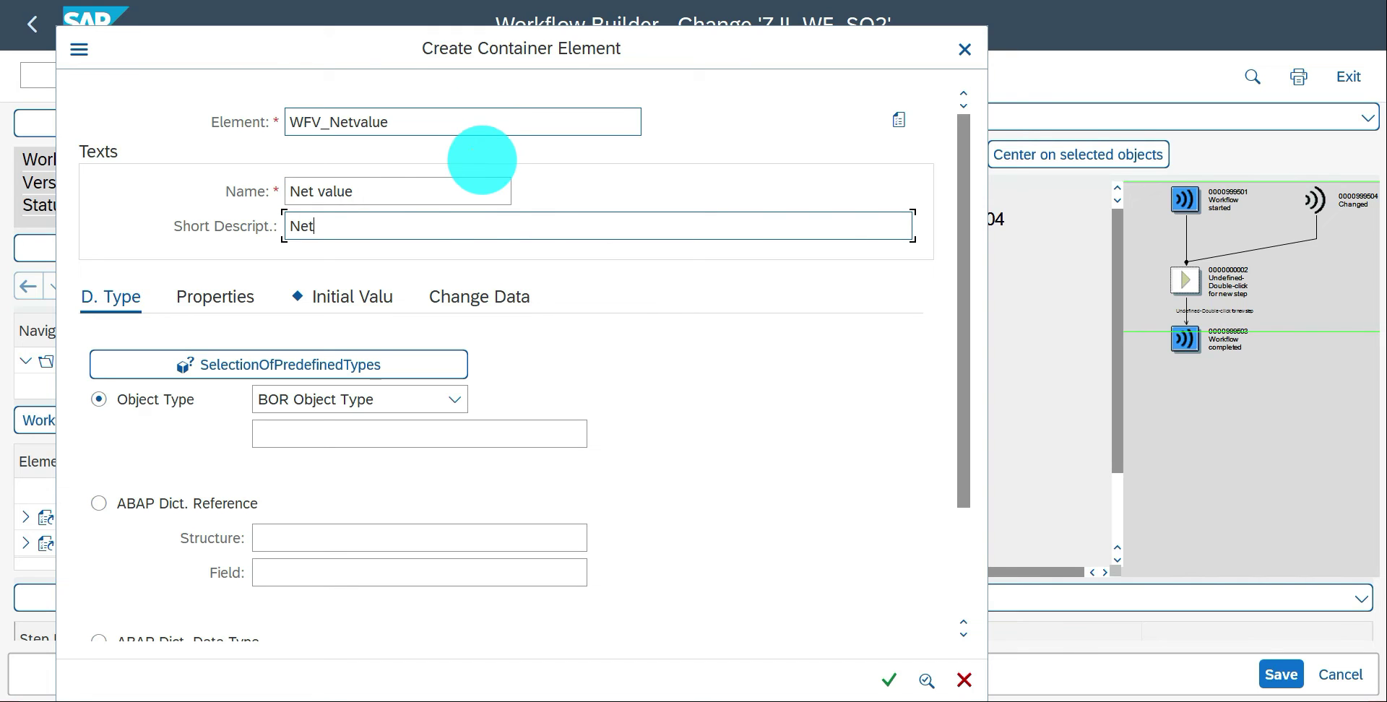
pyautogui.write('value')
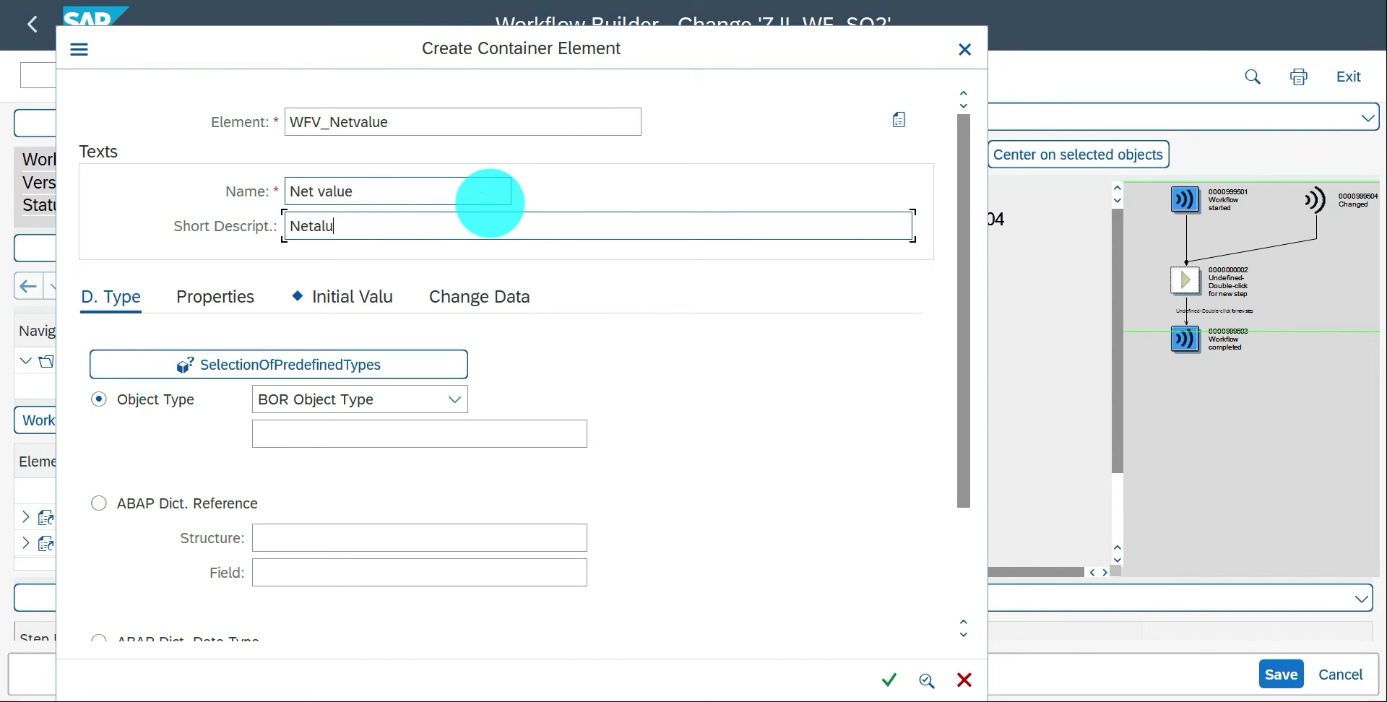
pyautogui.click(319, 227)
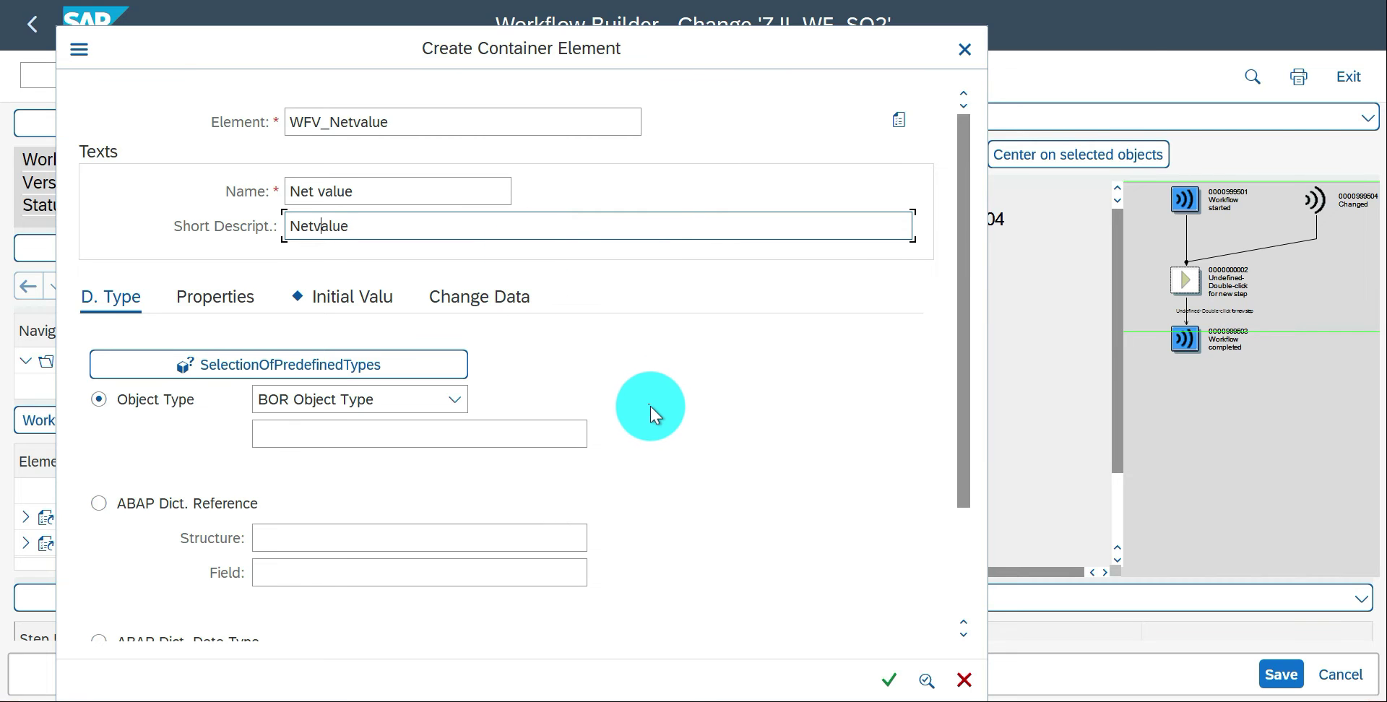
# Step: Assign the ABAP Dictionary data type NETWR_AK to the WFV_Netvalue element and create it
pyautogui.scroll(-1, 644, 405)
pyautogui.click(268, 624)
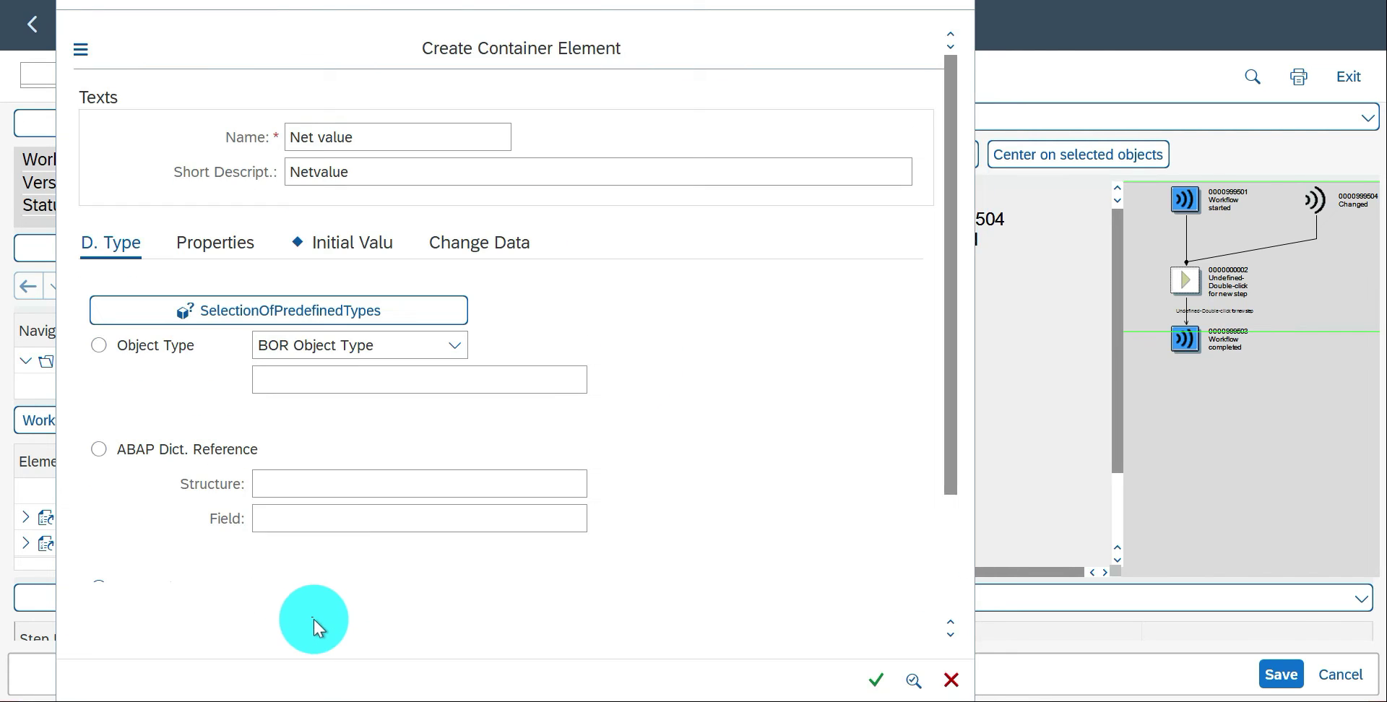
pyautogui.click(366, 612)
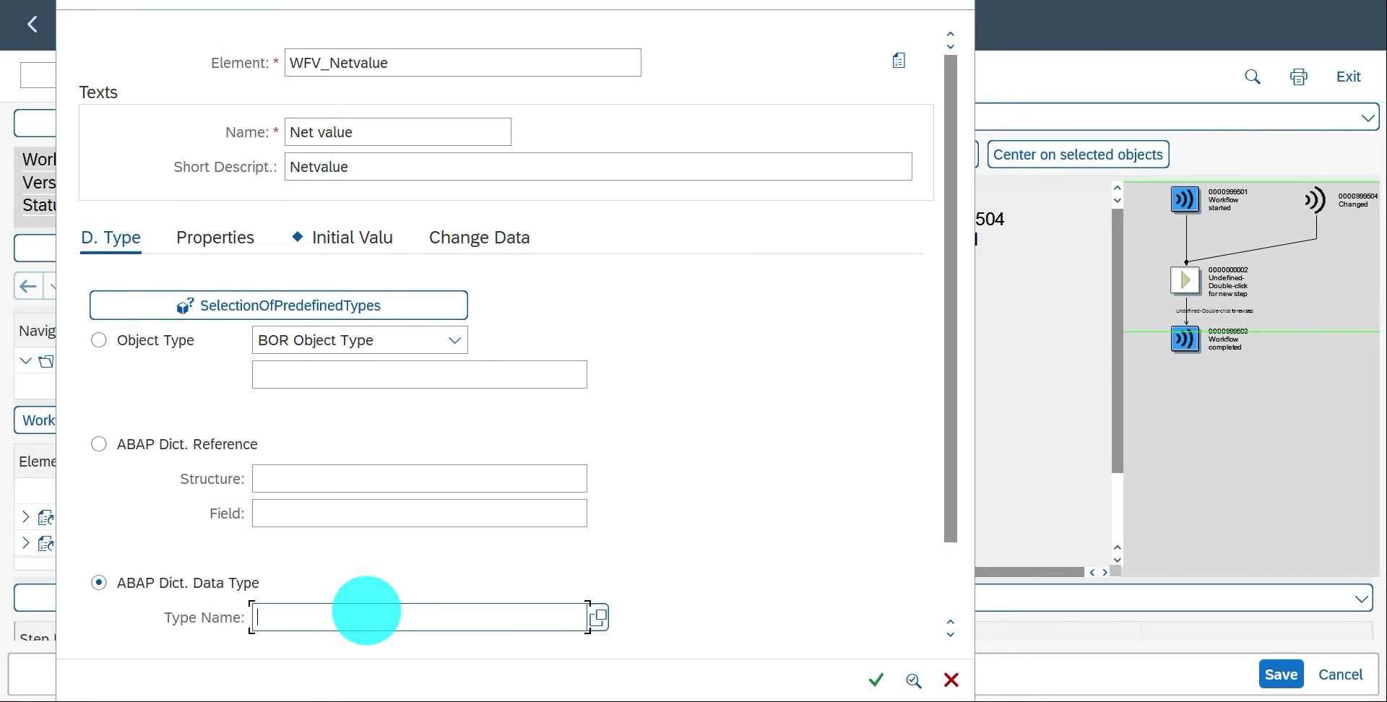
pyautogui.click(354, 517)
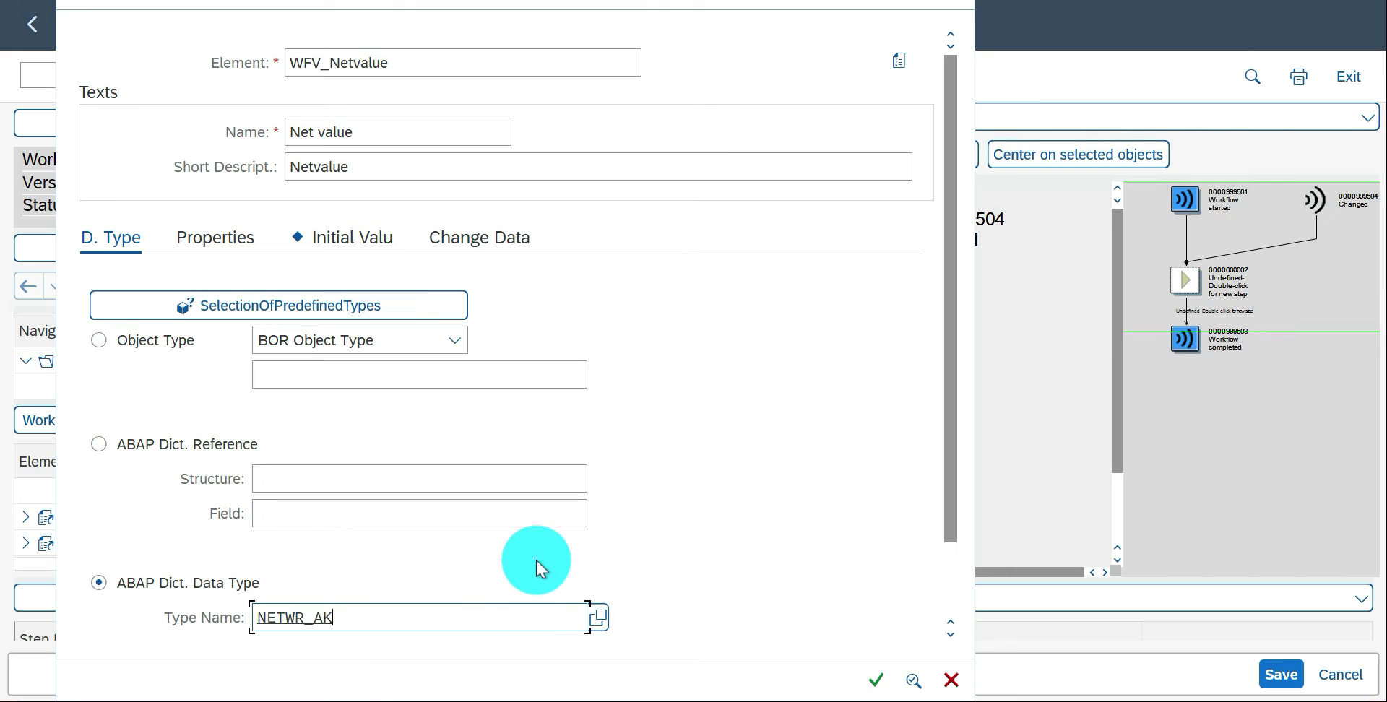
pyautogui.press('Return')
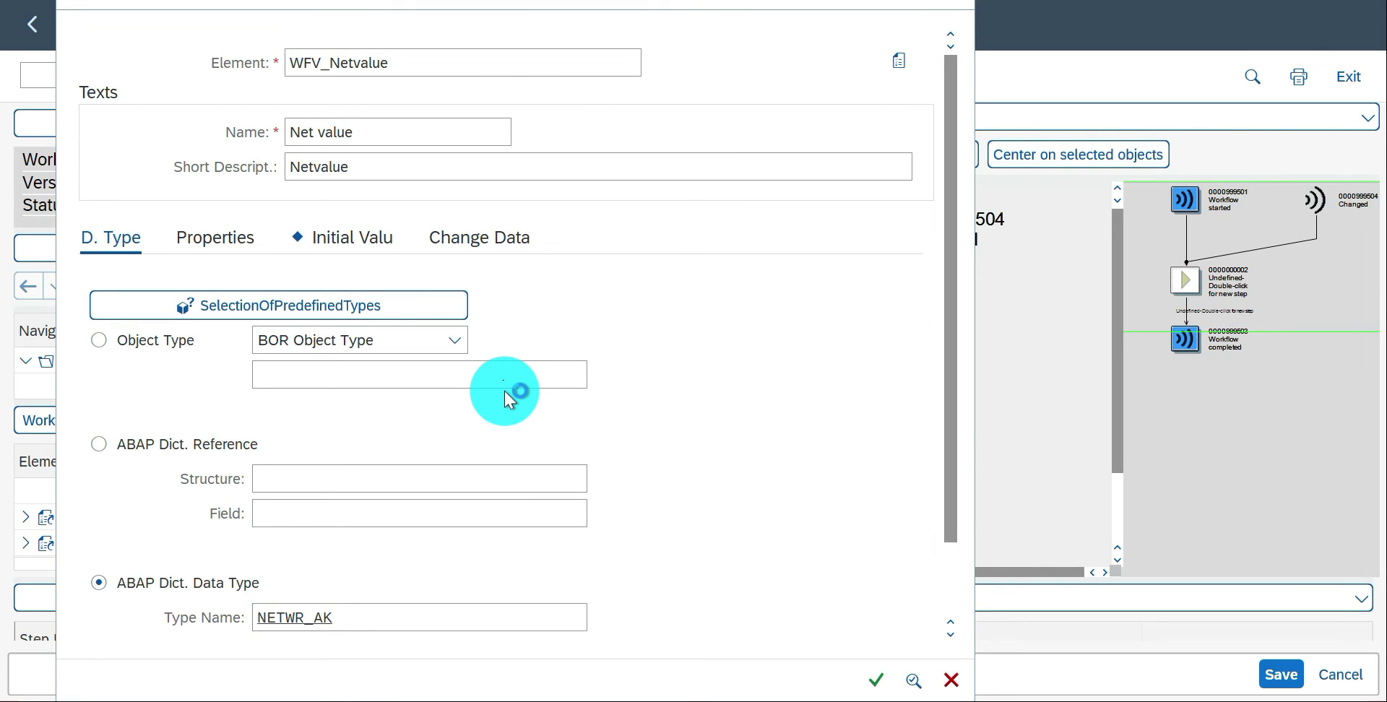
# Step: Reopen the WFV_Netvalue container element for changing and mark it as an Import parameter
pyautogui.moveTo(332, 496); pyautogui.dragTo(335, 548)
pyautogui.click(100, 543)
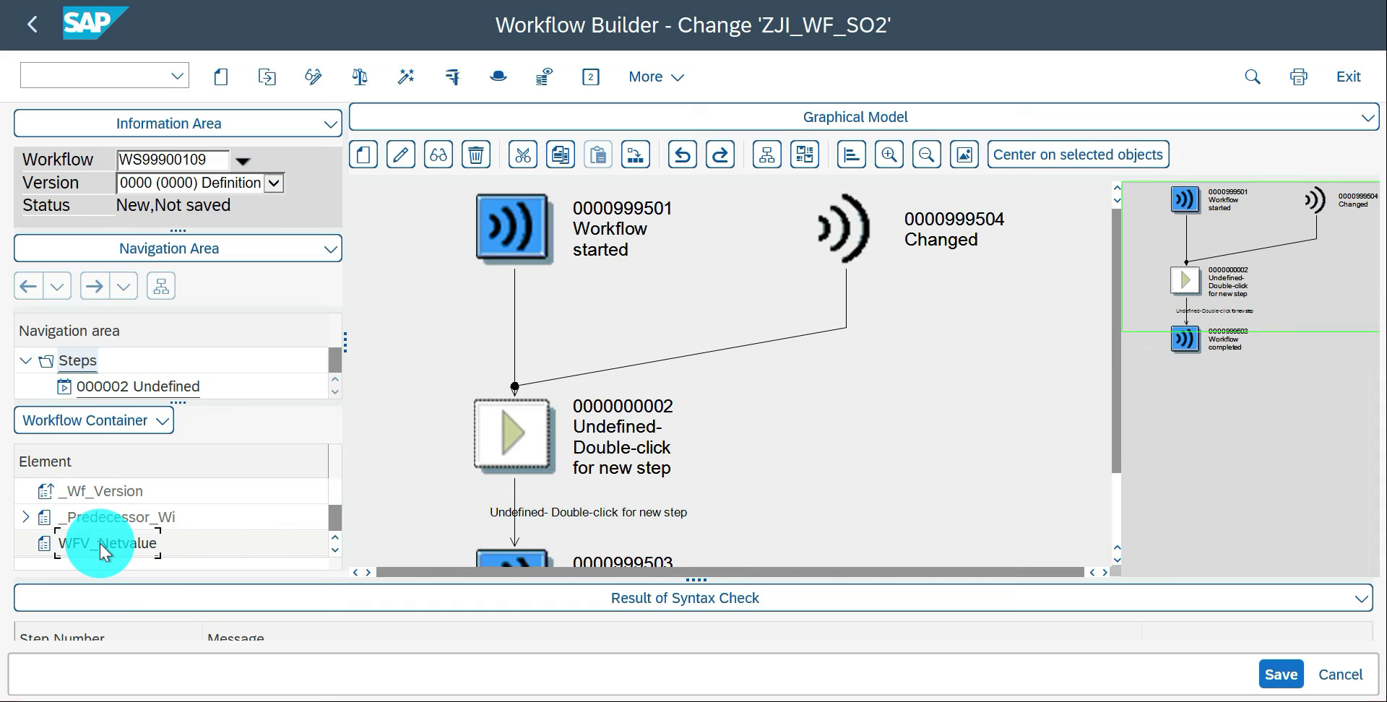
pyautogui.rightClick(100, 543)
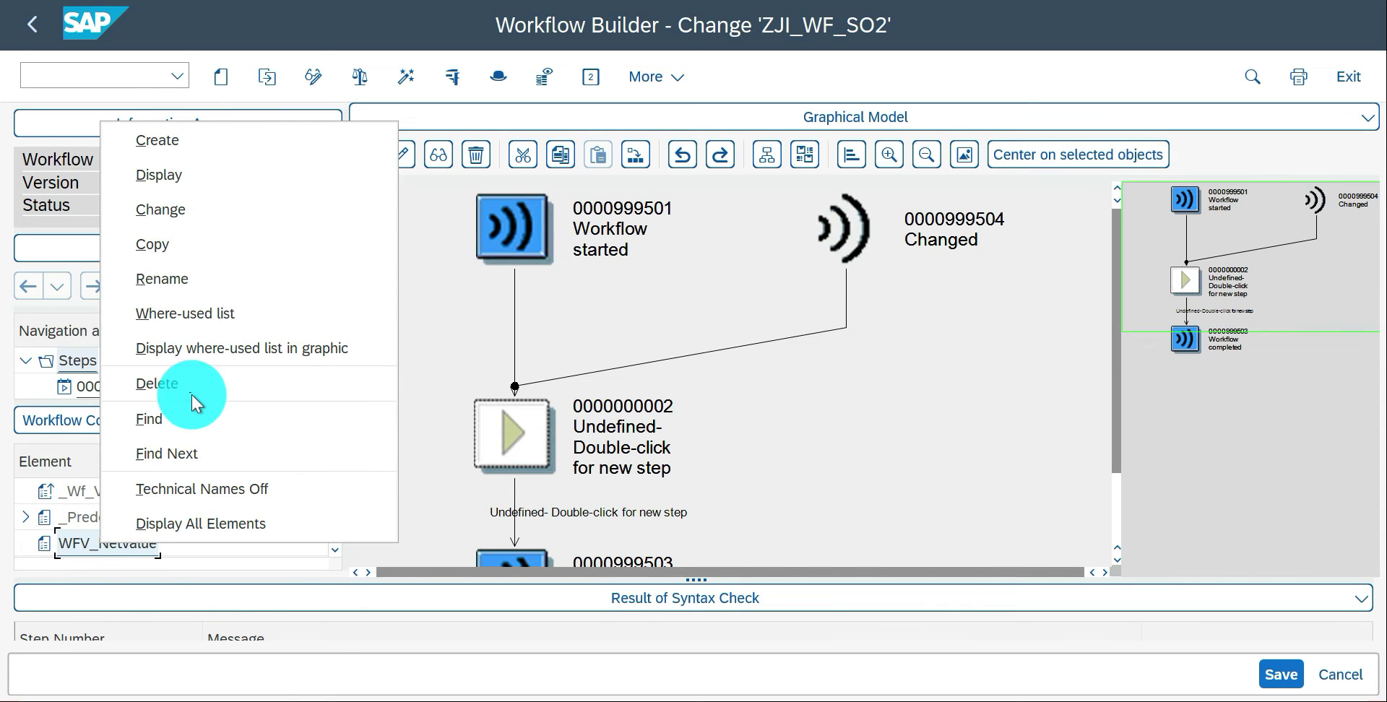
pyautogui.click(174, 208)
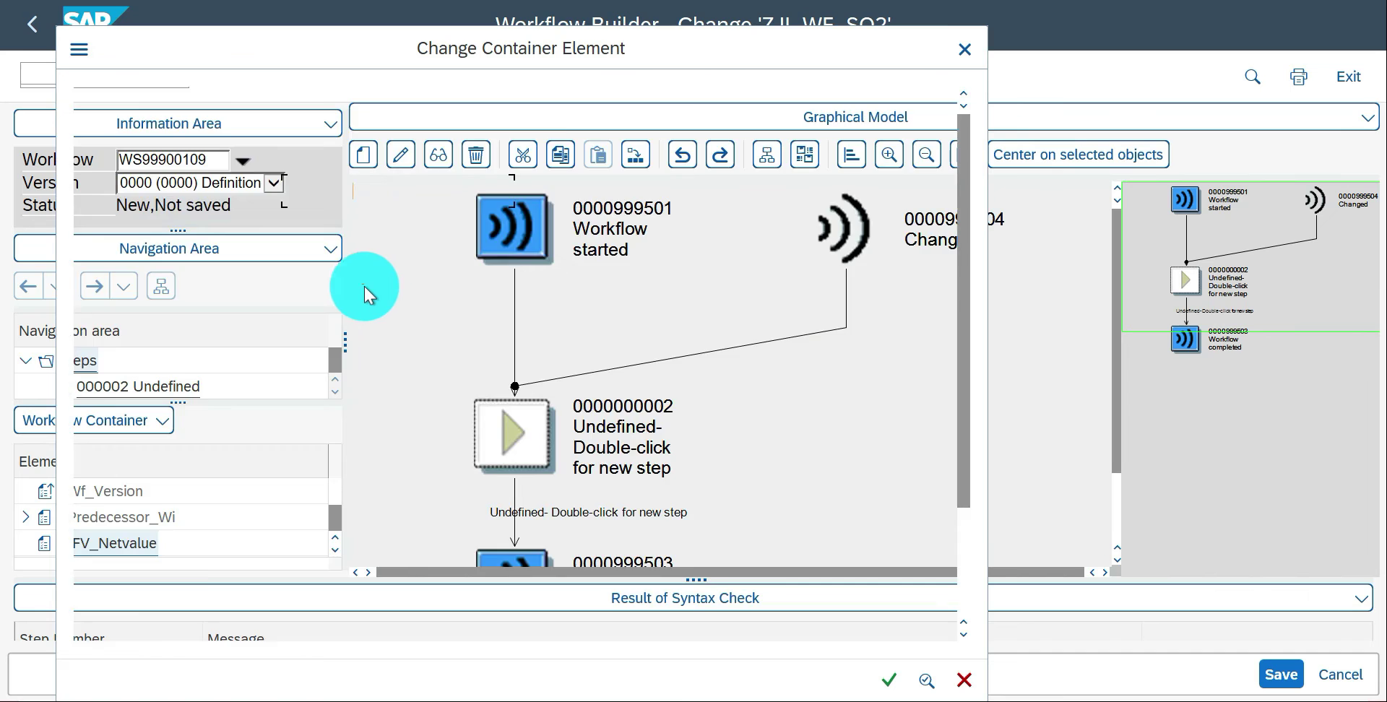
pyautogui.click(197, 297)
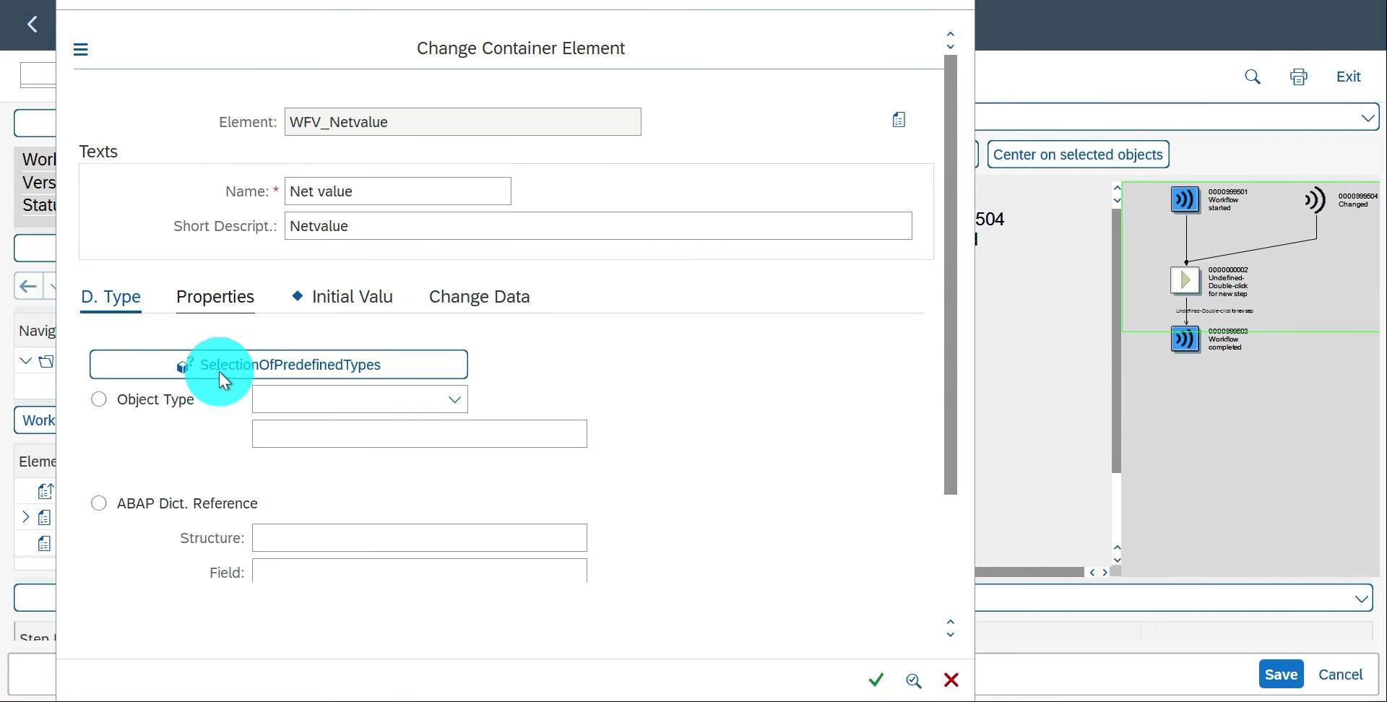
pyautogui.click(107, 340)
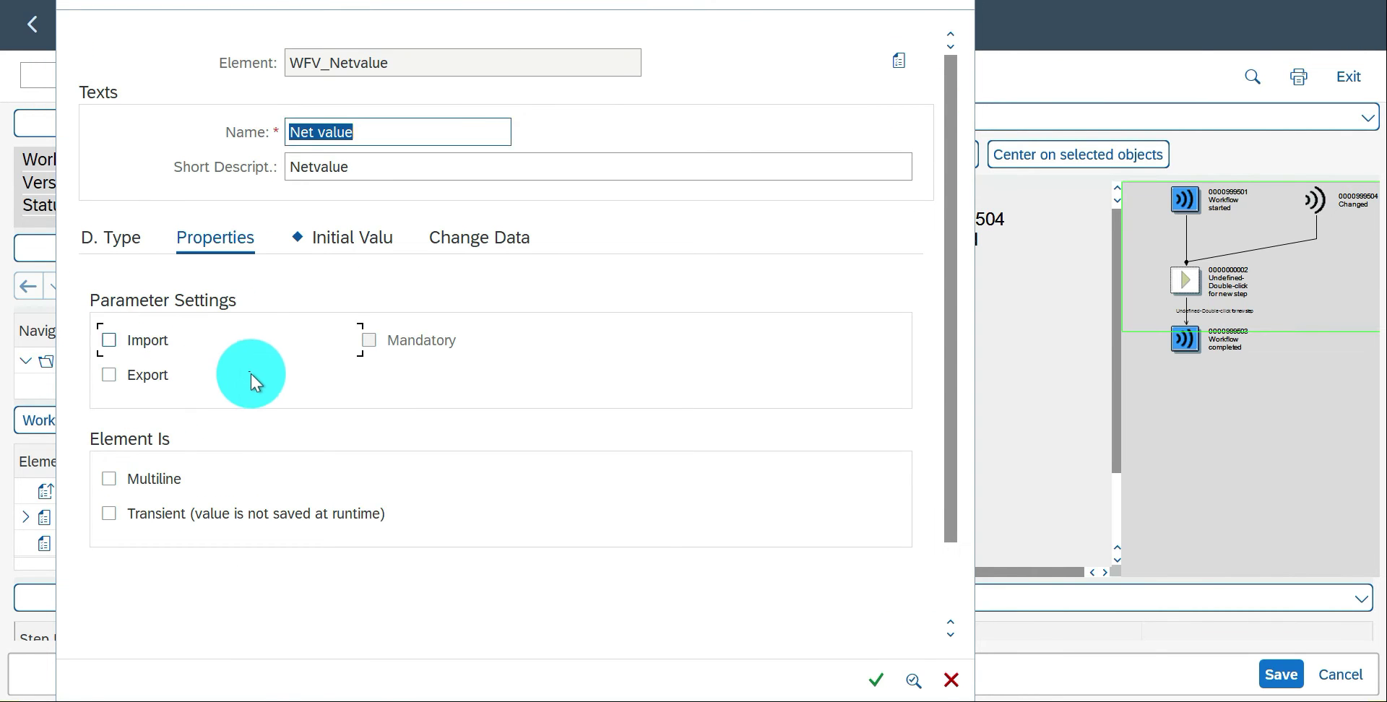
# Step: Set the initial value of the WFV_Netvalue element to 100 and confirm the change
pyautogui.click(353, 238)
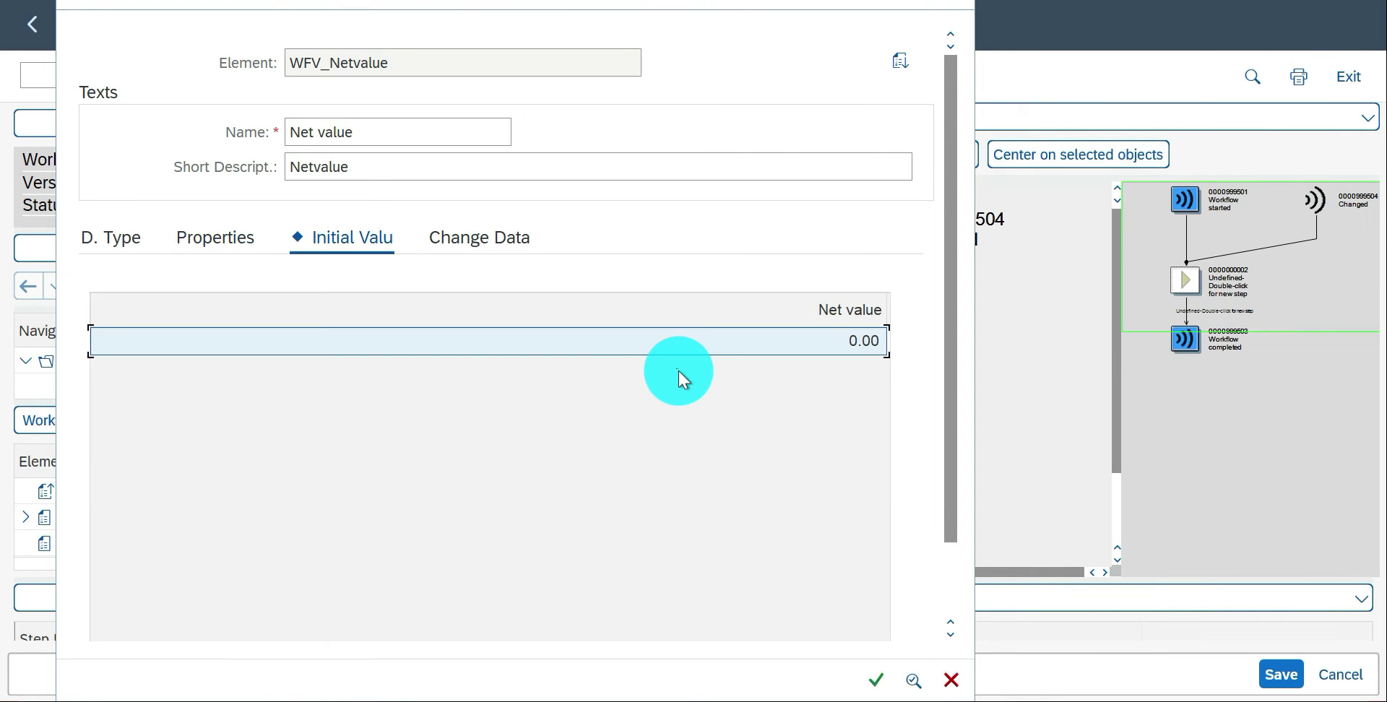
pyautogui.write('100')
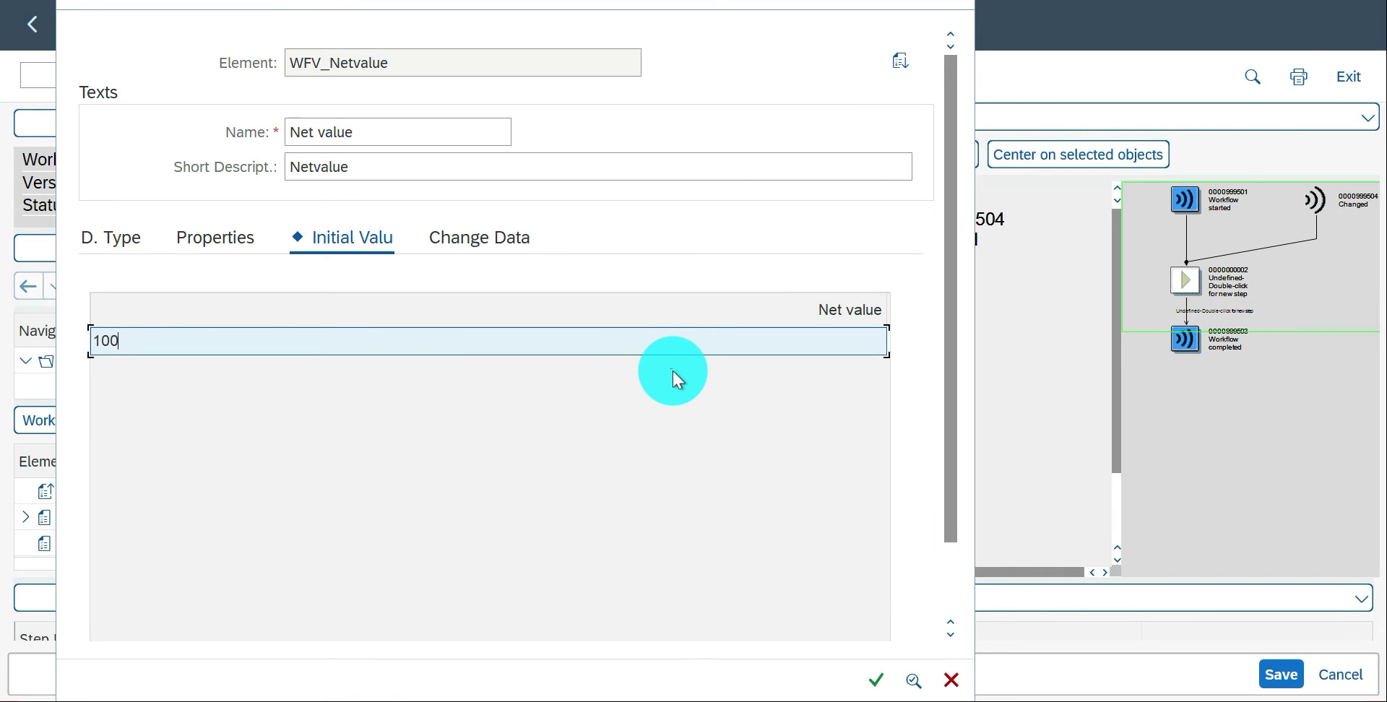
pyautogui.click(875, 679)
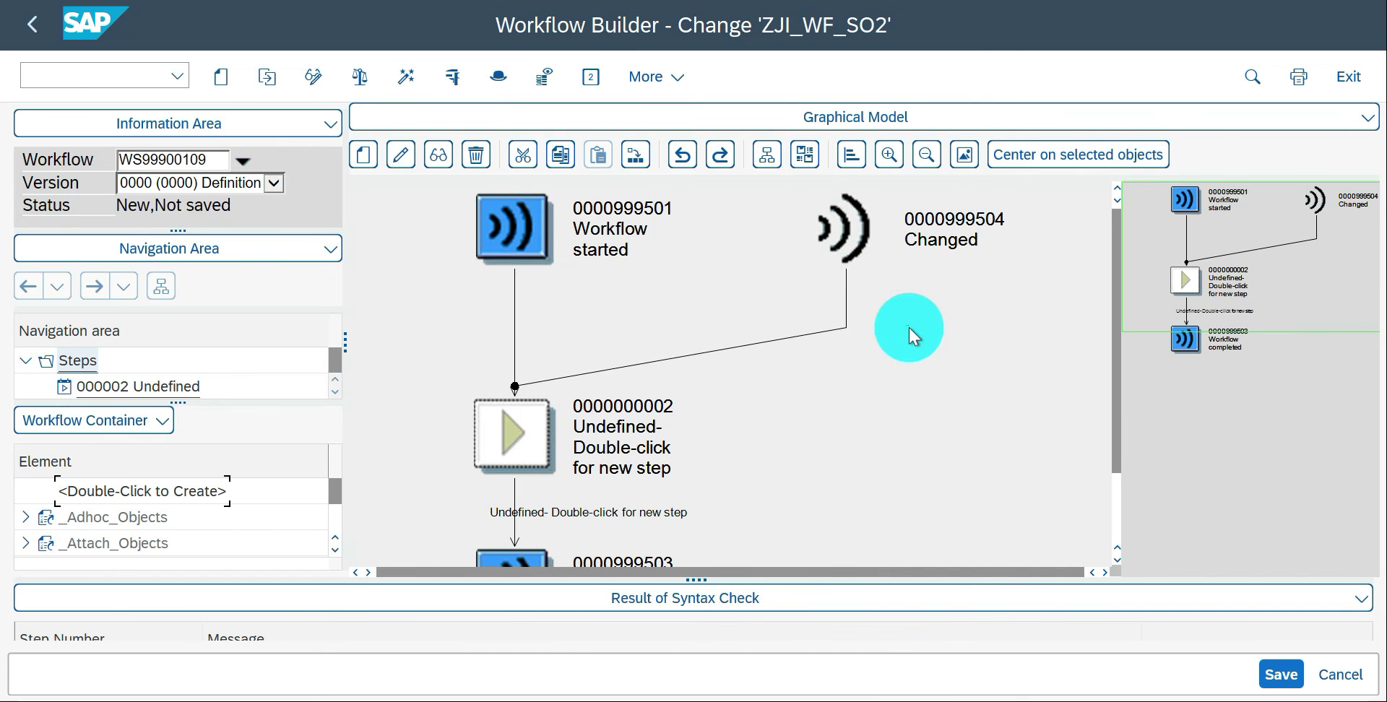
# Step: Start a new container element Sales_BO with the name Saels BO and the short description Sales Business Objects
pyautogui.doubleClick(153, 491)
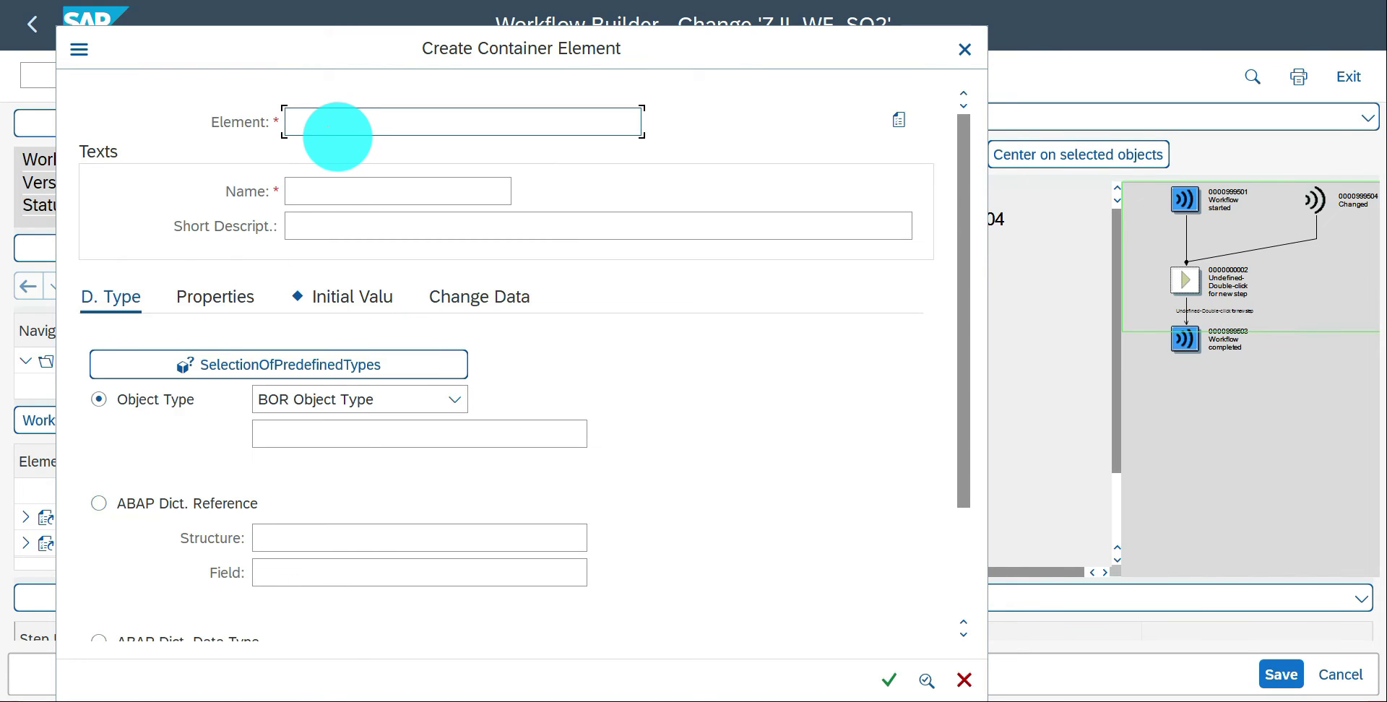
pyautogui.write('S')
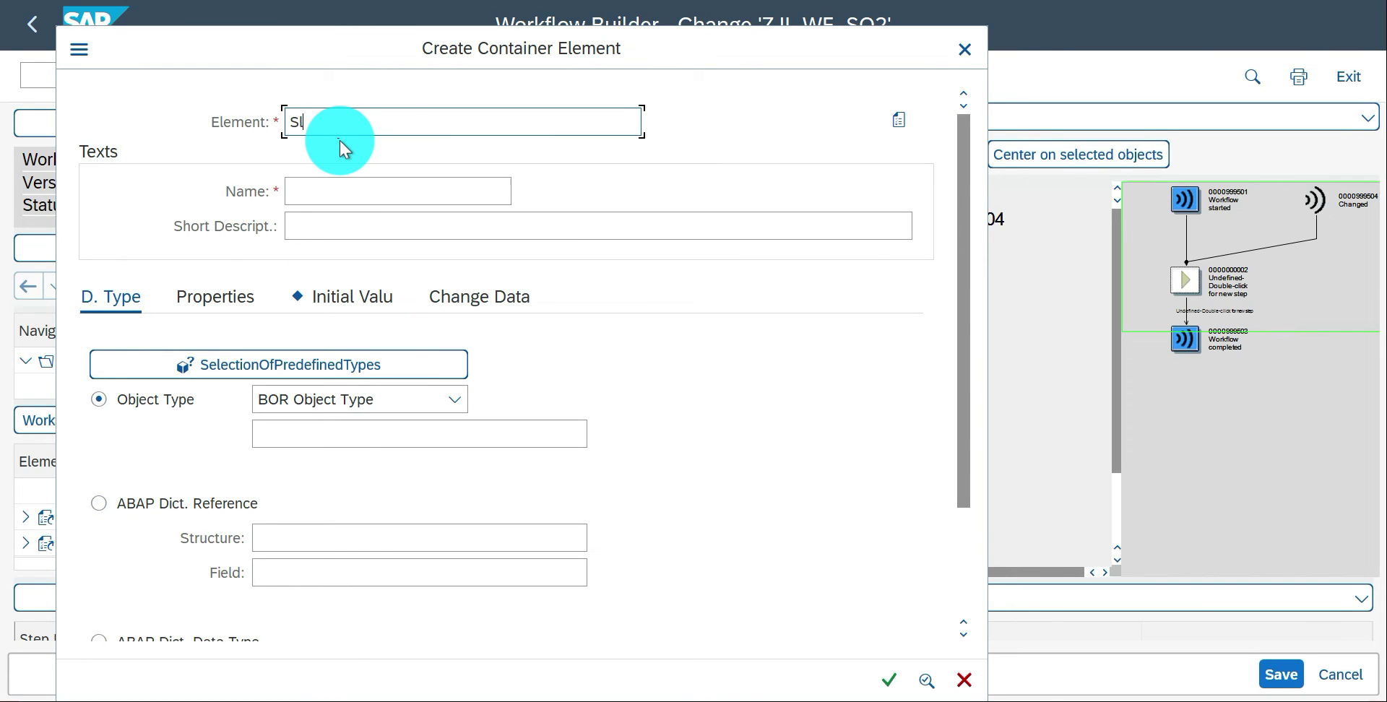
pyautogui.write('ales_BO')
pyautogui.press('Tab')
pyautogui.write('Saels ')
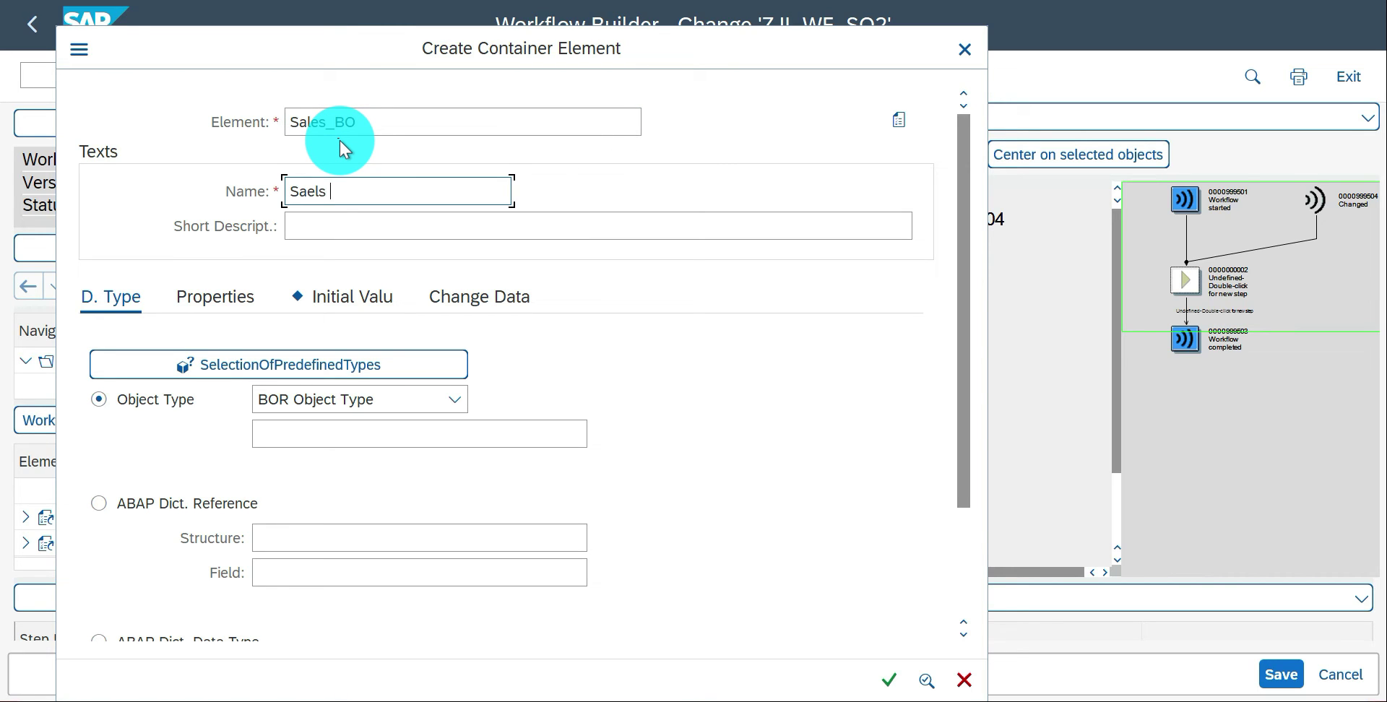
pyautogui.write('BO')
pyautogui.press('Tab')
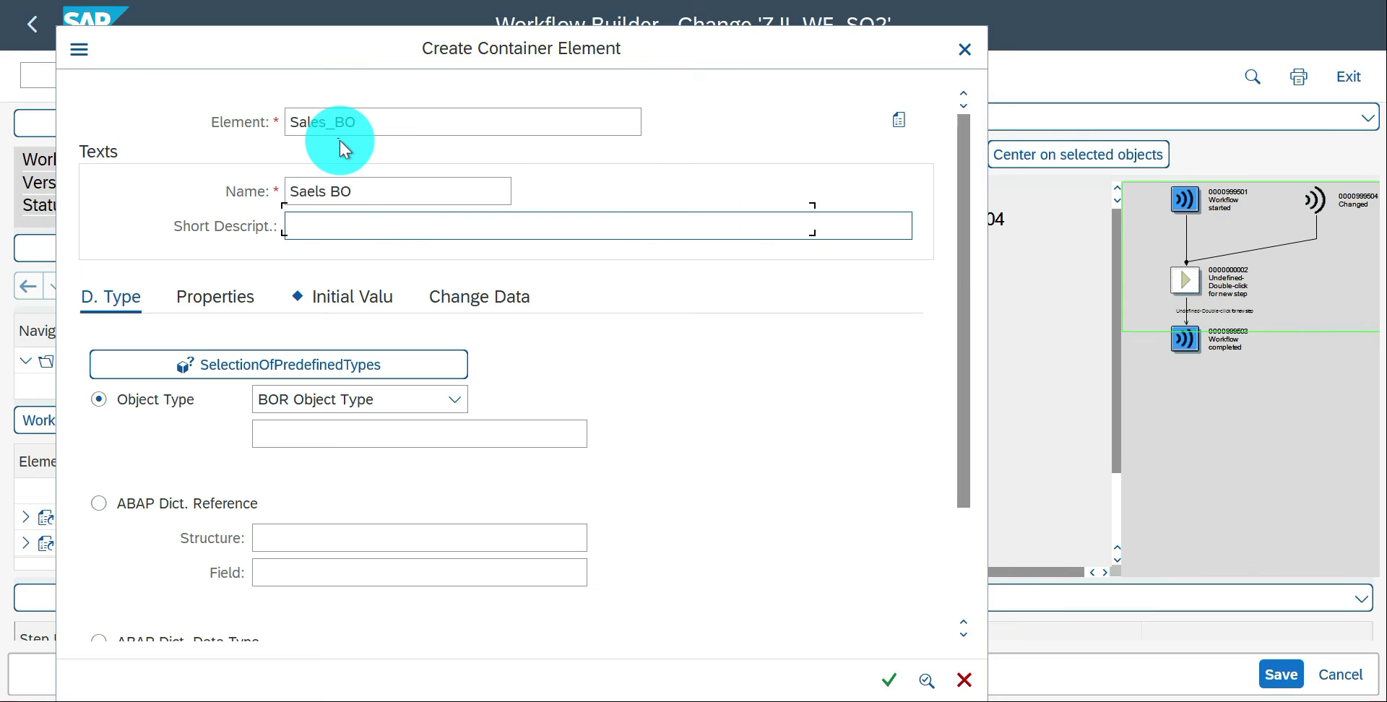
pyautogui.write('Sales Busines')
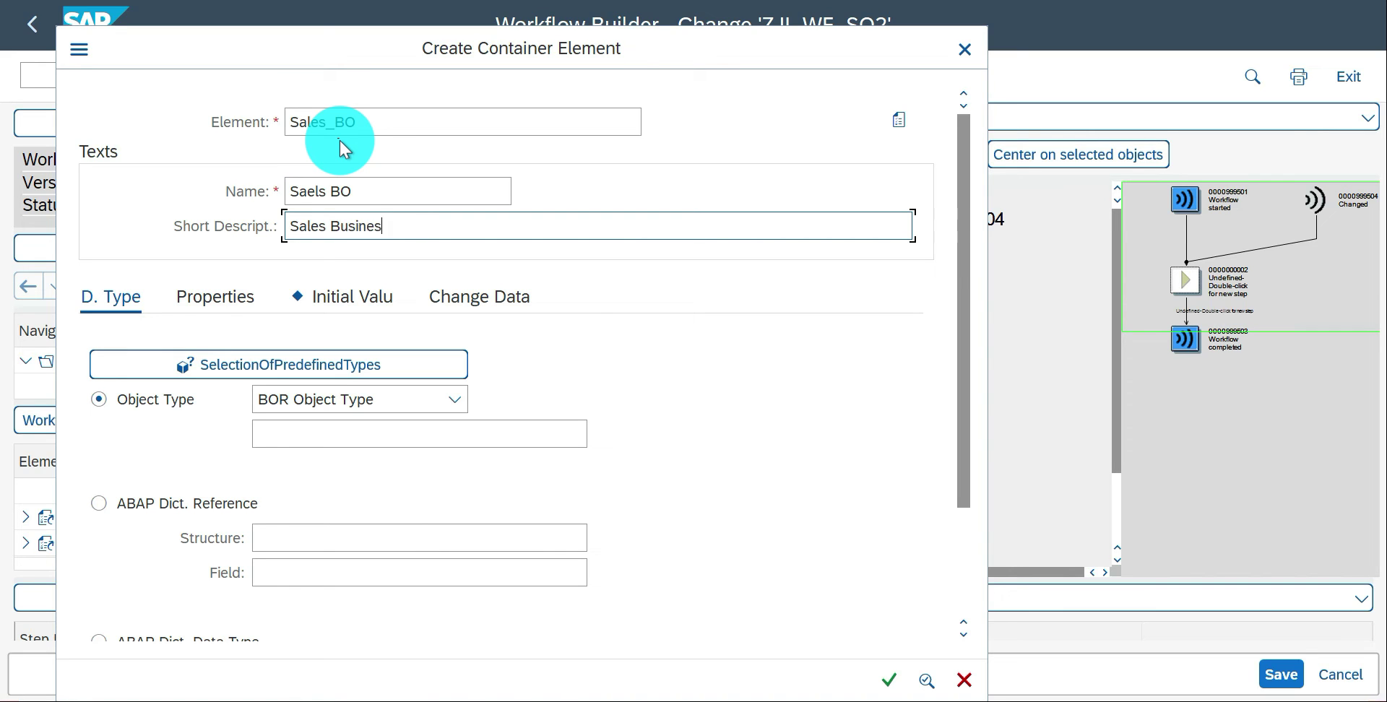
pyautogui.write('s OIbects')
pyautogui.click(395, 226)
pyautogui.press('Delete')
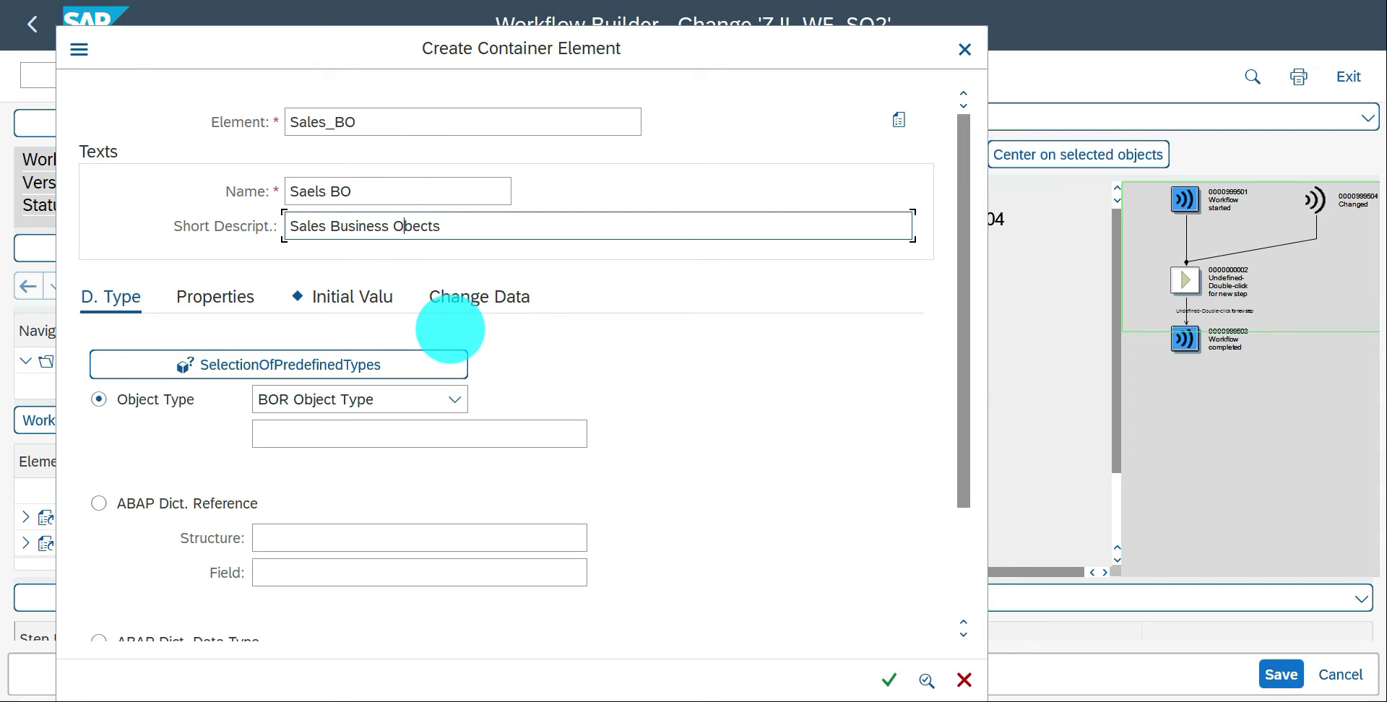
pyautogui.write('j')
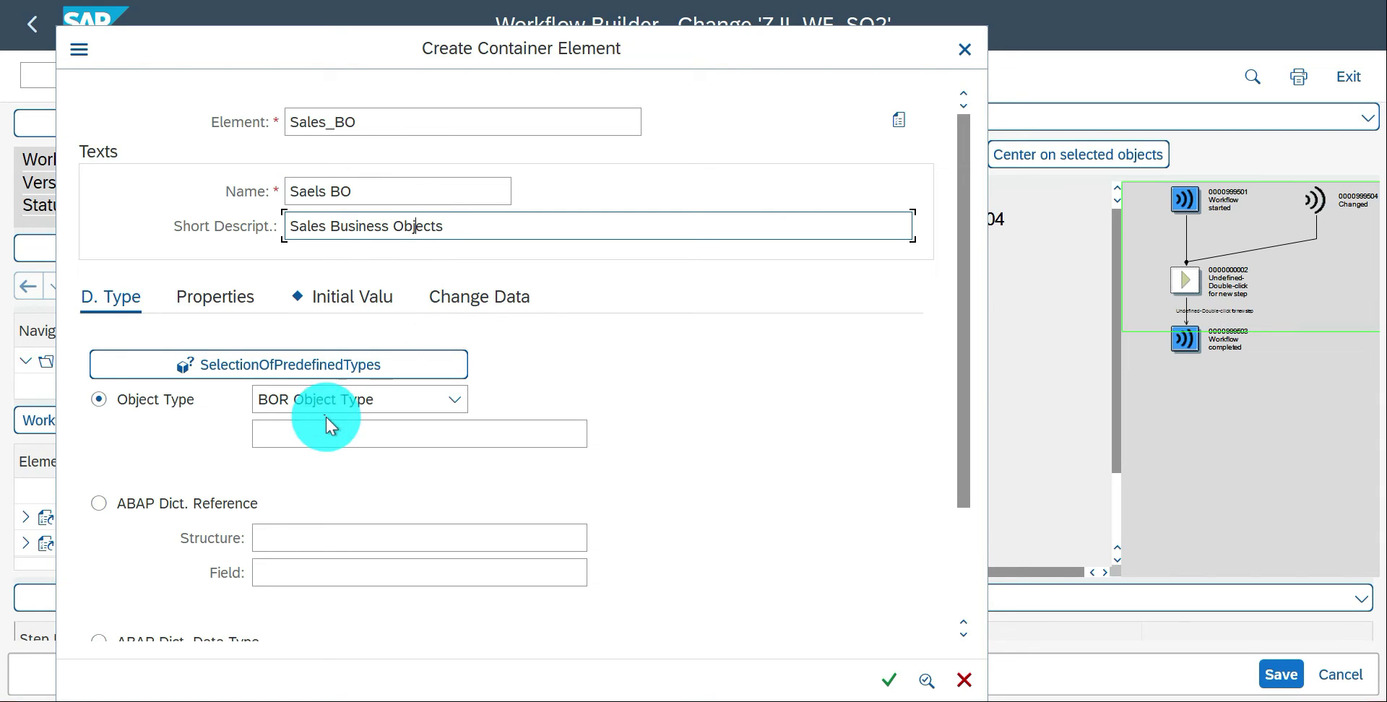
# Step: Set the Sales_BO element's BOR object type to BUS2032, mark it as an Import parameter and create it
pyautogui.click(327, 434)
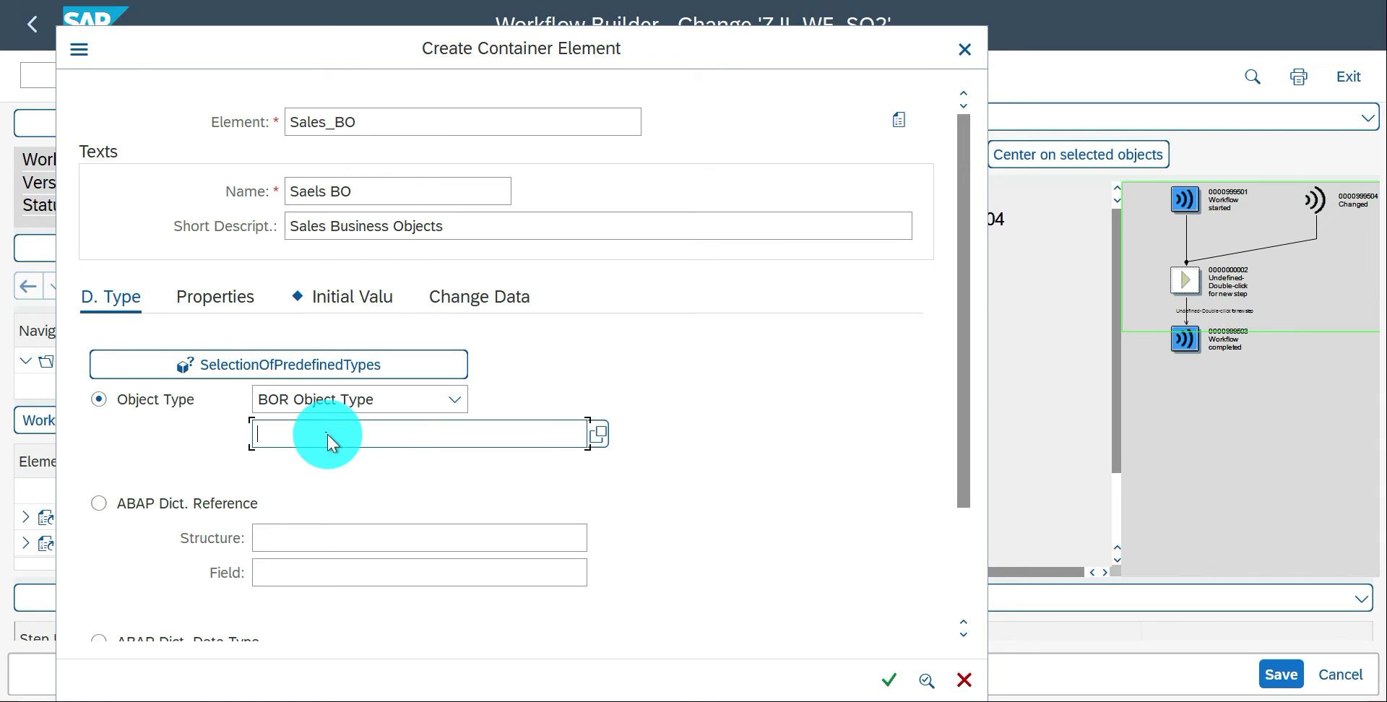
pyautogui.write('BUS2032')
pyautogui.click(218, 297)
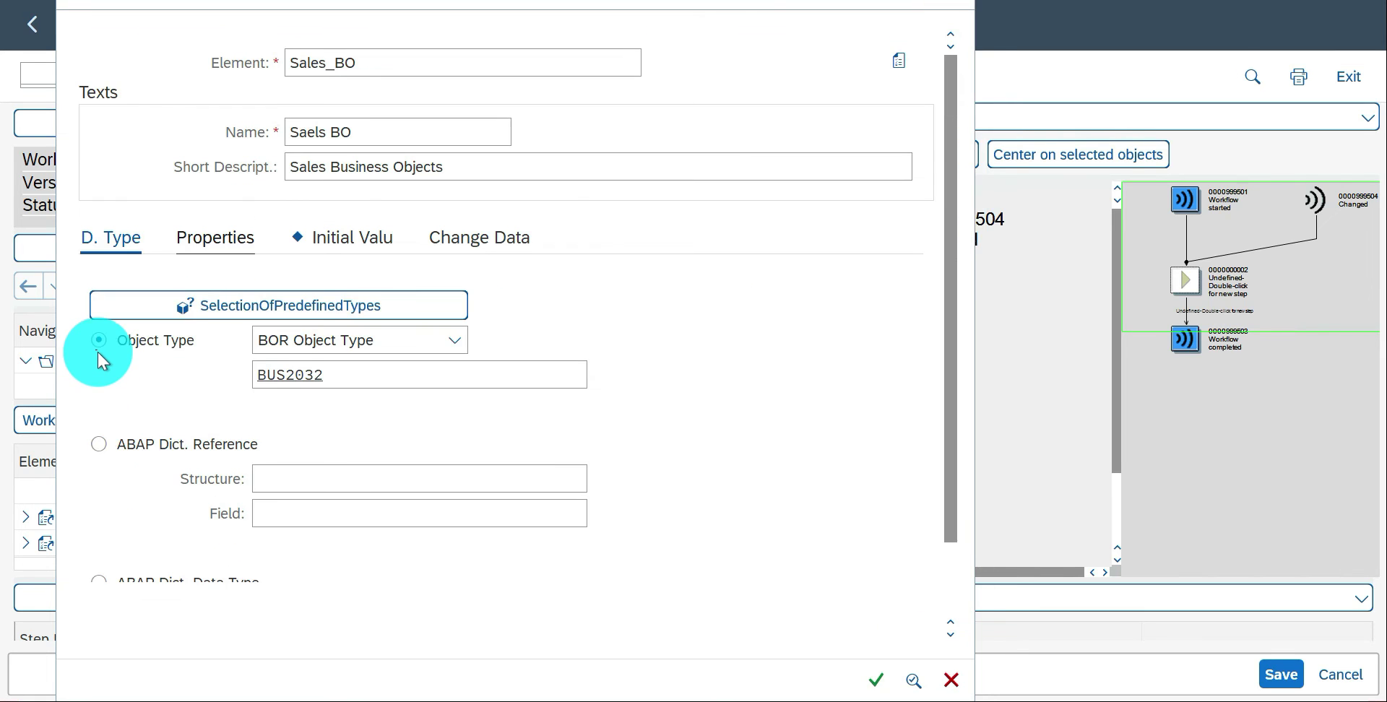
pyautogui.click(109, 341)
pyautogui.click(878, 682)
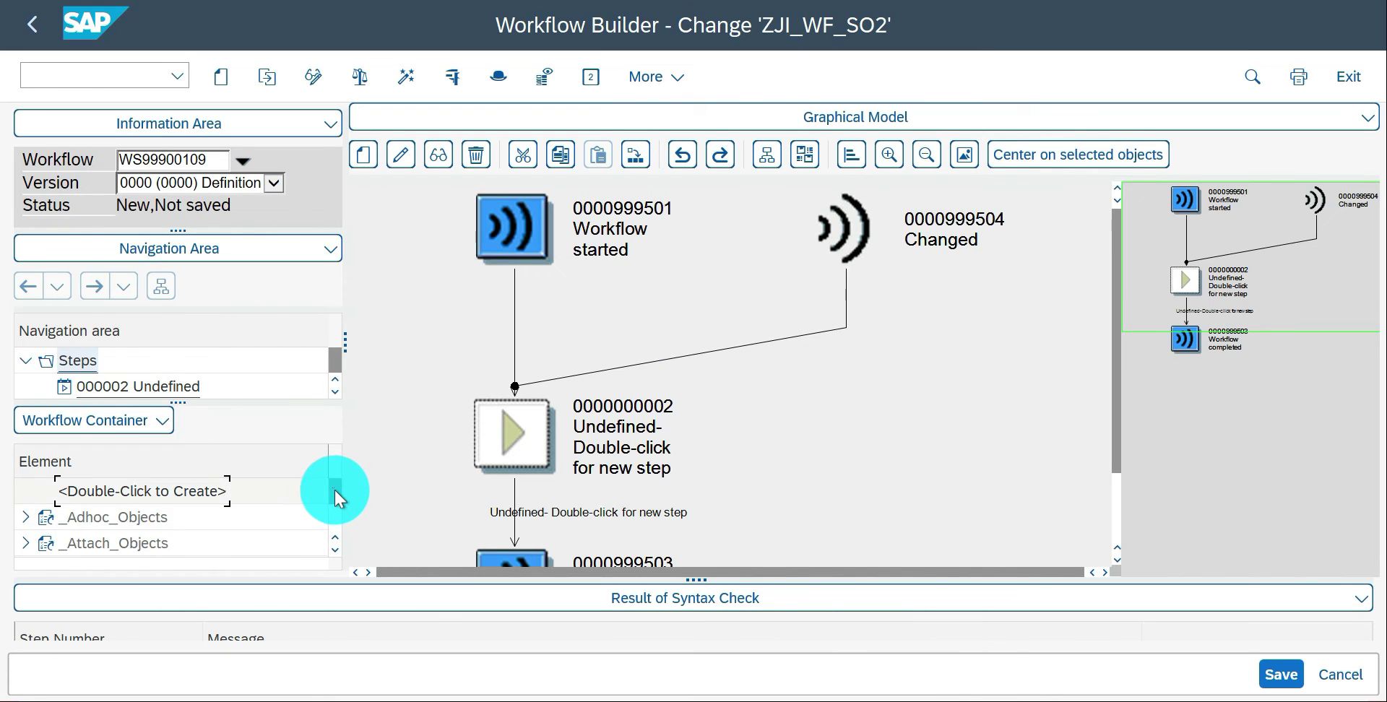
pyautogui.scroll(-3, 340, 538)
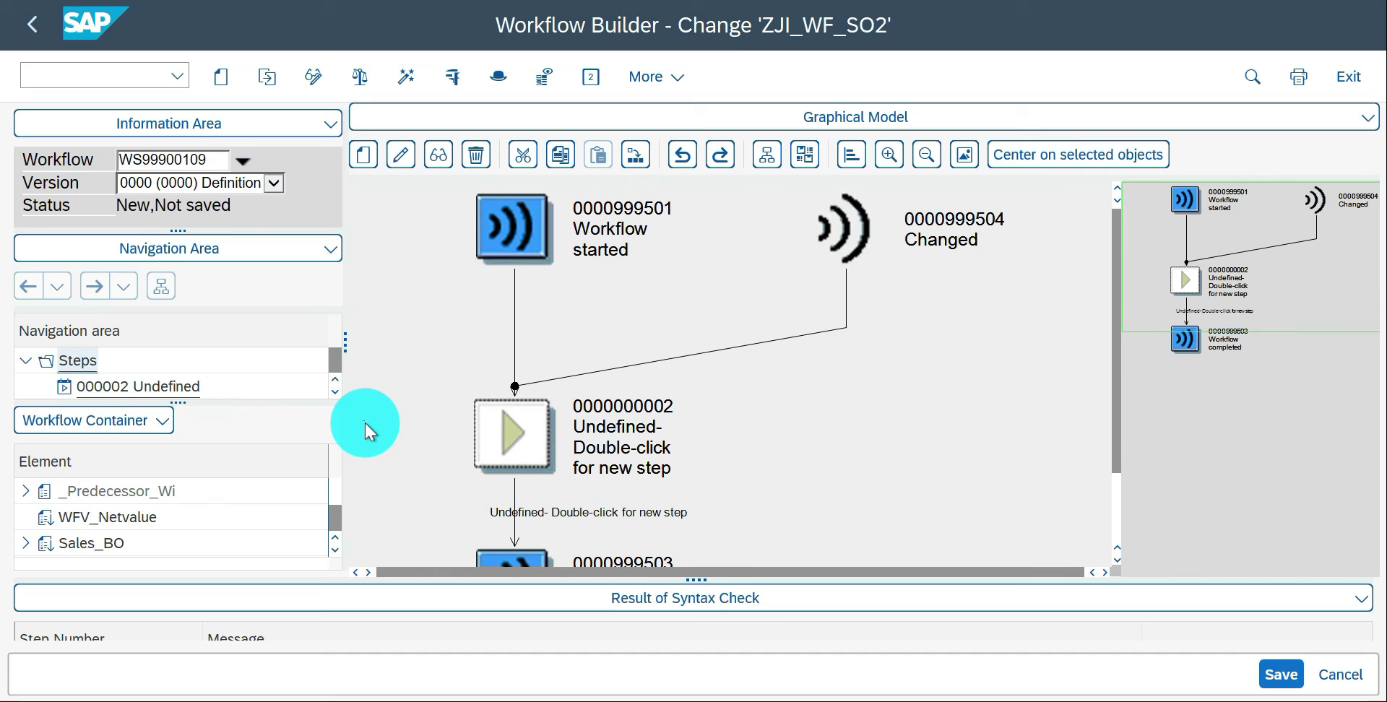
pyautogui.scroll(-1, 334, 390)
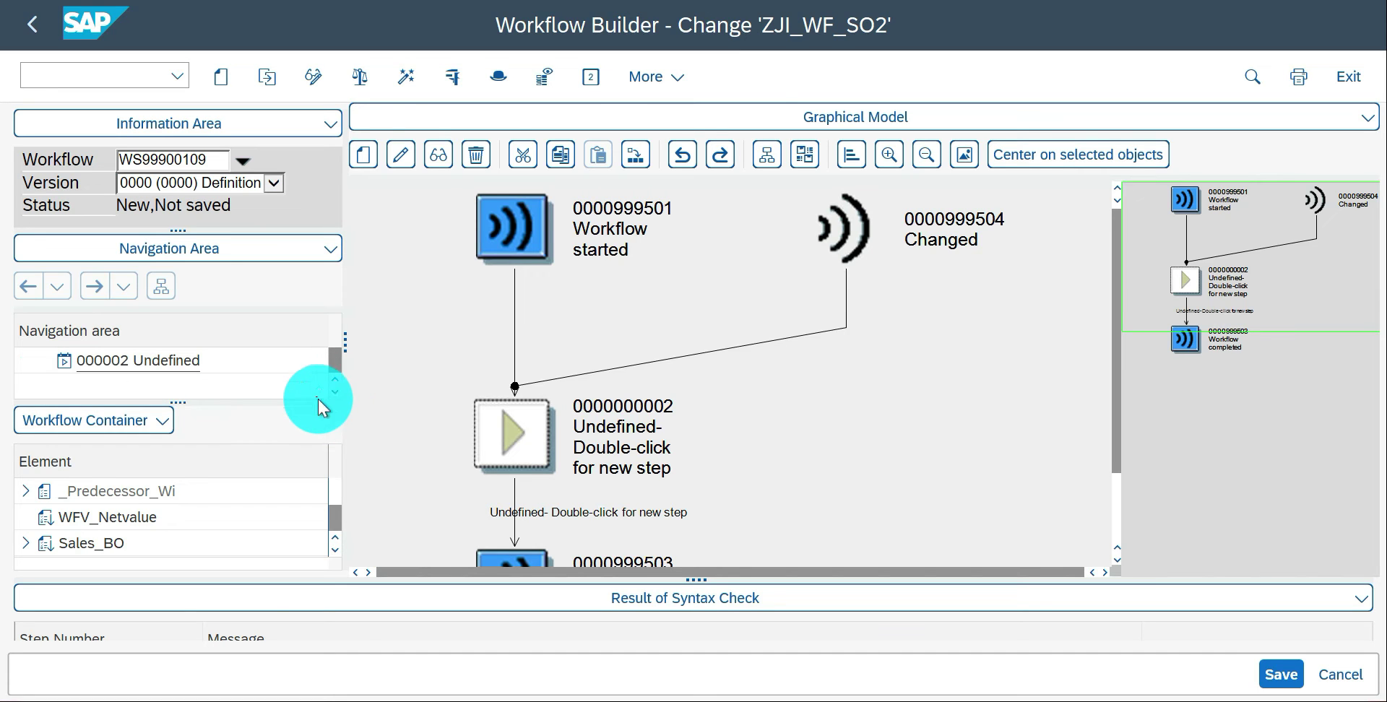
# Step: Insert a Condition step in place of the undefined workflow step and name it Net value check
pyautogui.click(156, 427)
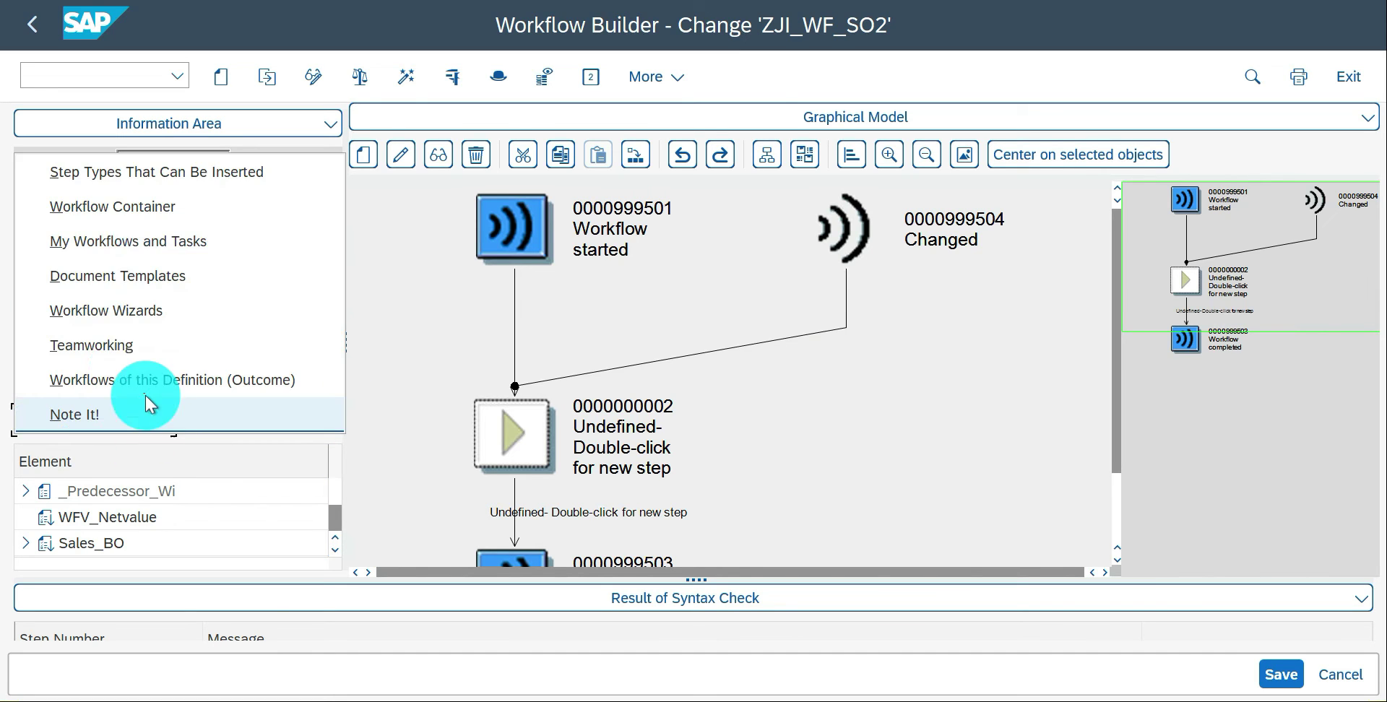
pyautogui.click(83, 177)
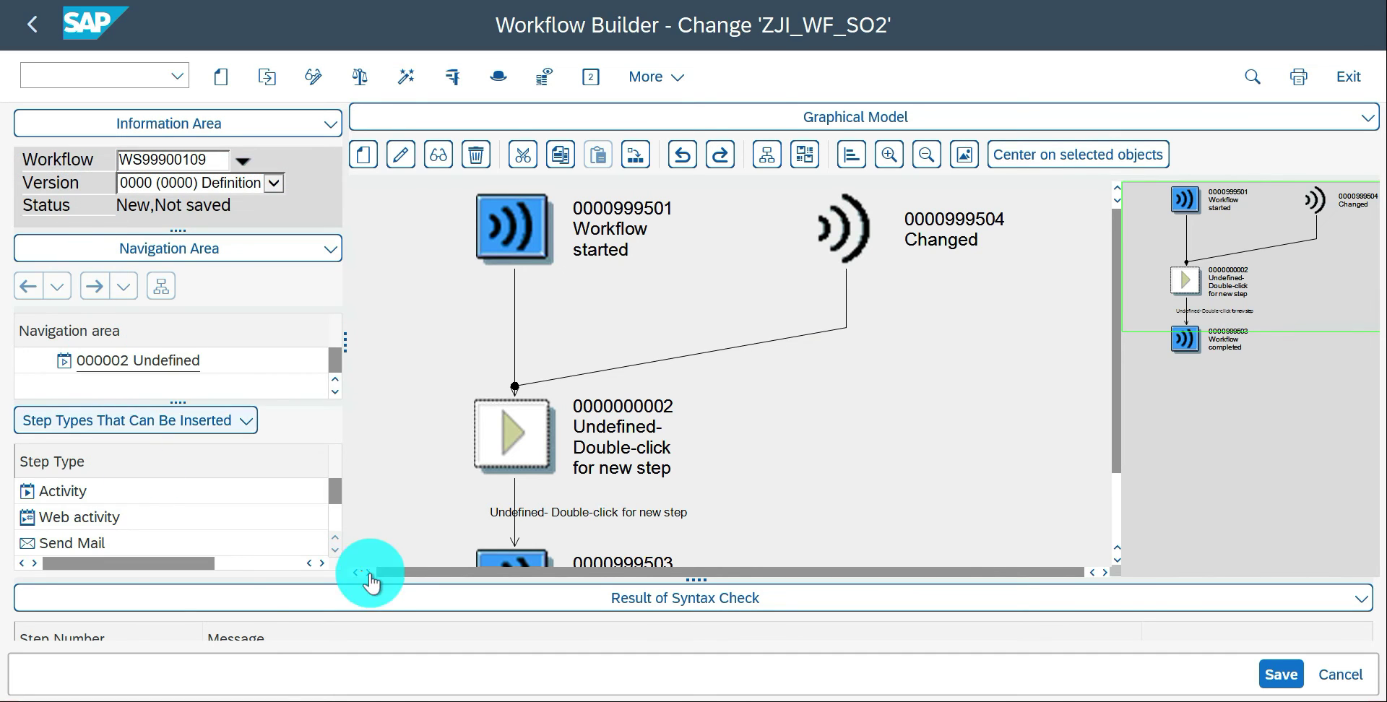
pyautogui.click(334, 549)
pyautogui.click(335, 549)
pyautogui.click(334, 548)
pyautogui.click(335, 549)
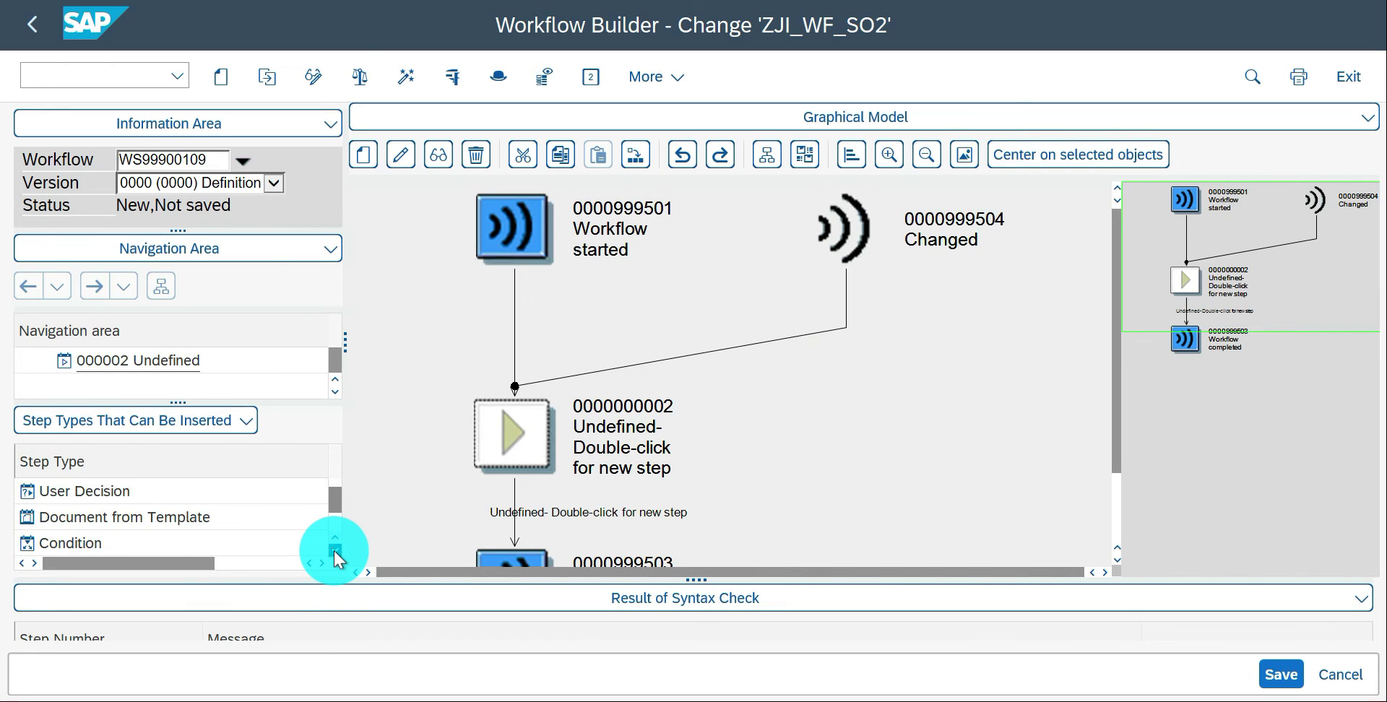
pyautogui.moveTo(61, 547); pyautogui.dragTo(527, 375)
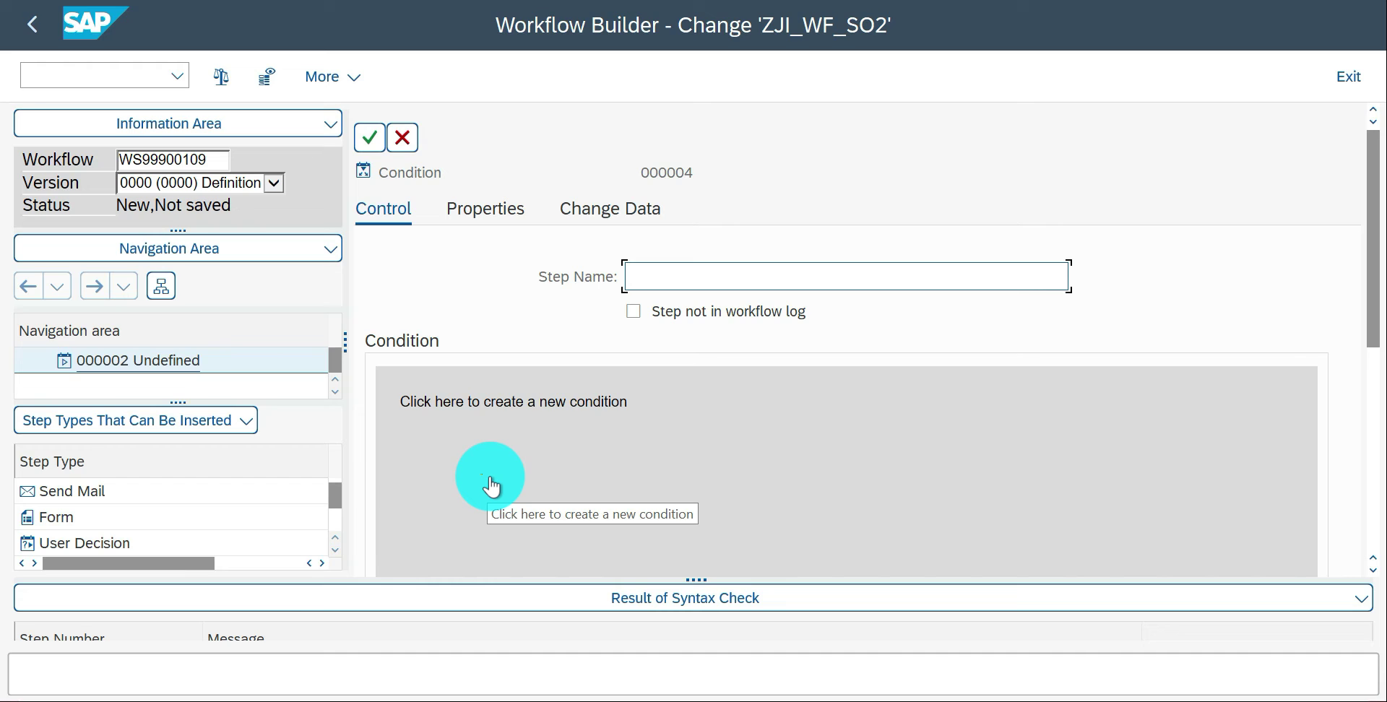
pyautogui.click(688, 277)
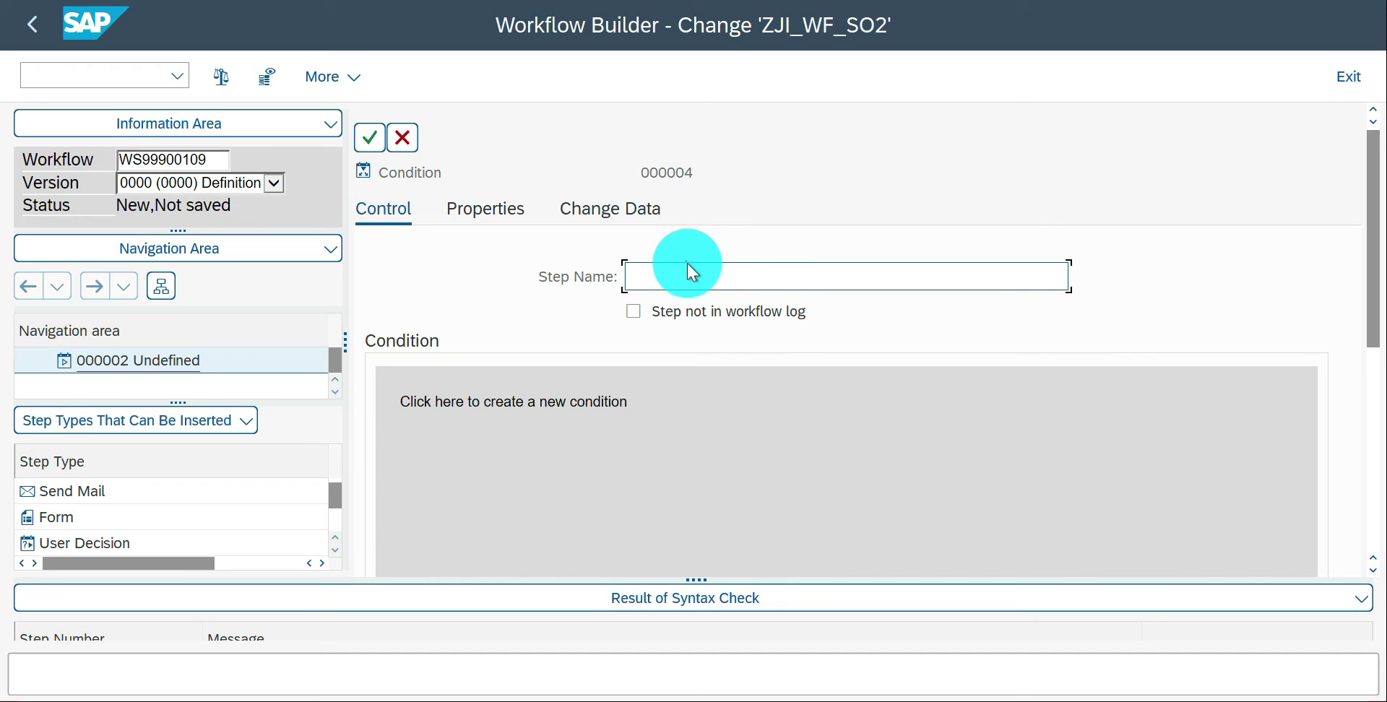
pyautogui.write('Net value check')
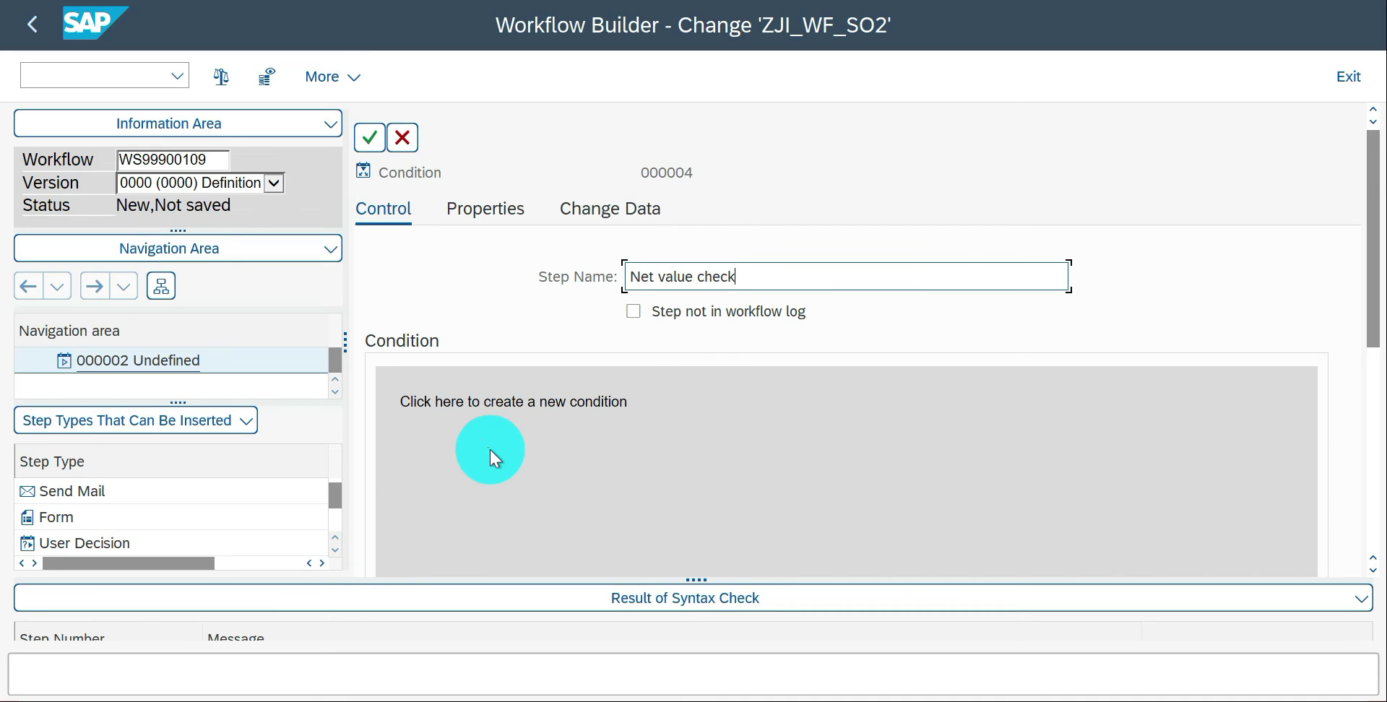
# Step: Start a new condition with the Net value container element as the first expression and the less-than operator
pyautogui.click(578, 409)
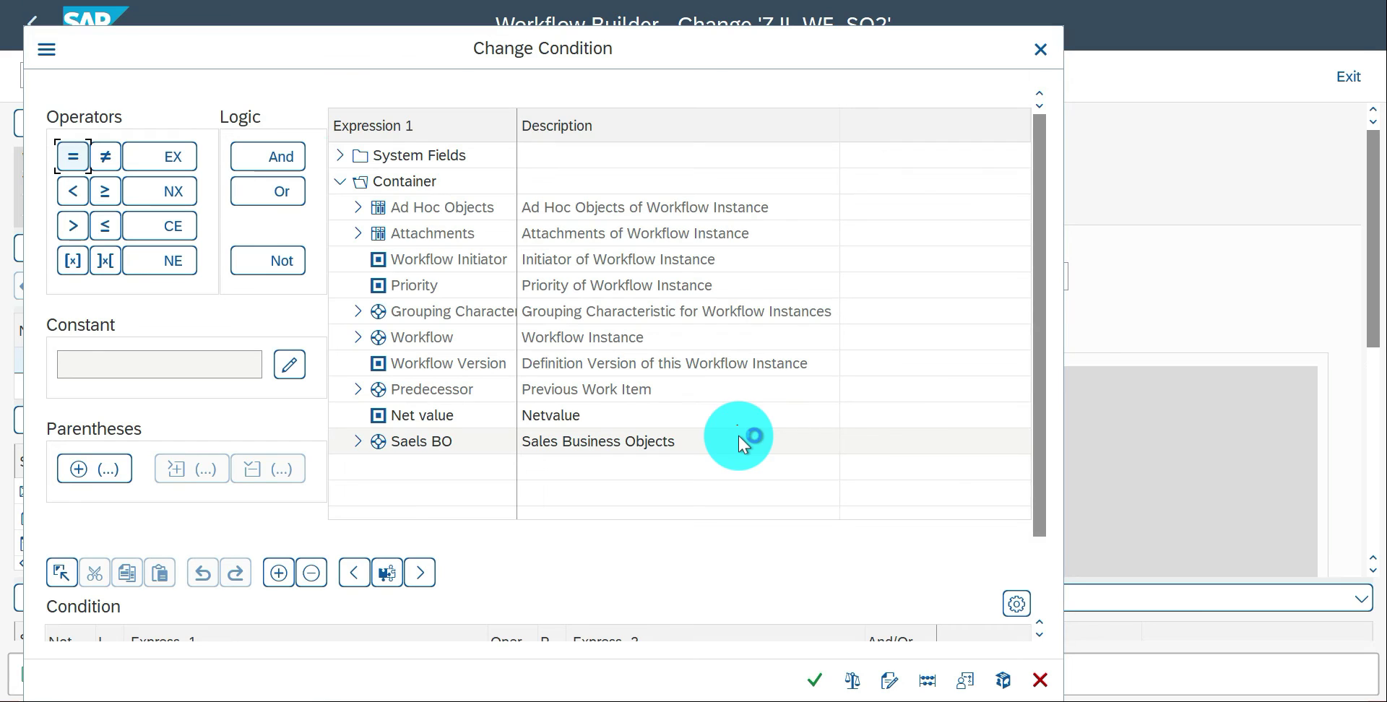
pyautogui.moveTo(857, 36); pyautogui.dragTo(855, 11)
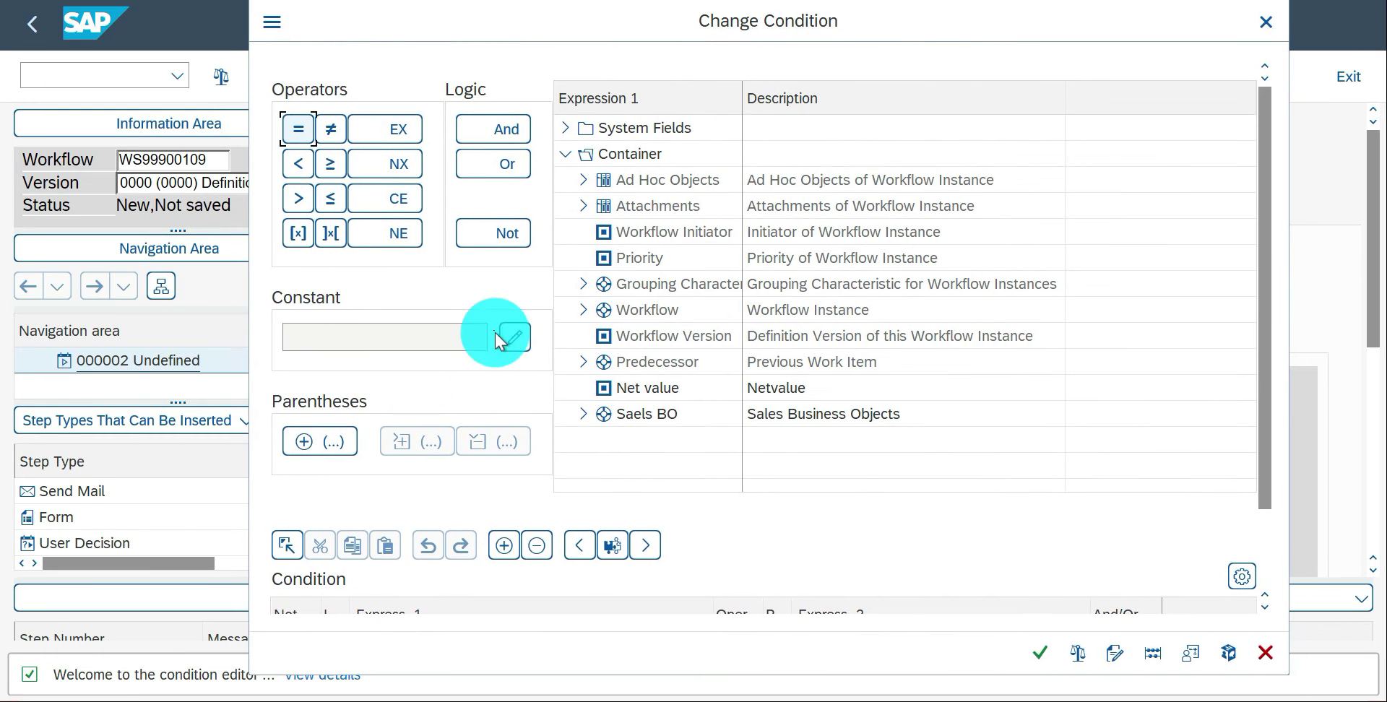
pyautogui.click(638, 153)
pyautogui.click(672, 414)
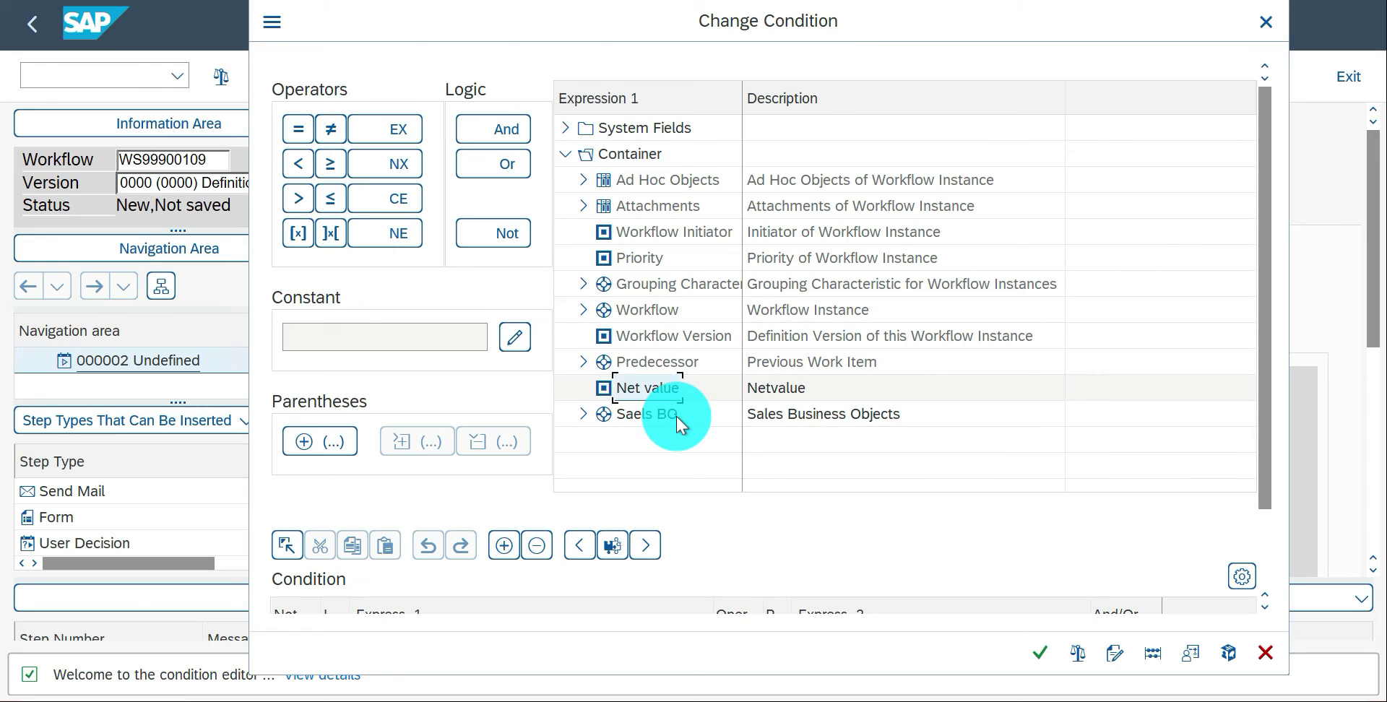
pyautogui.doubleClick(634, 391)
pyautogui.moveTo(1264, 486); pyautogui.dragTo(1260, 556)
pyautogui.moveTo(1268, 455); pyautogui.dragTo(1262, 366)
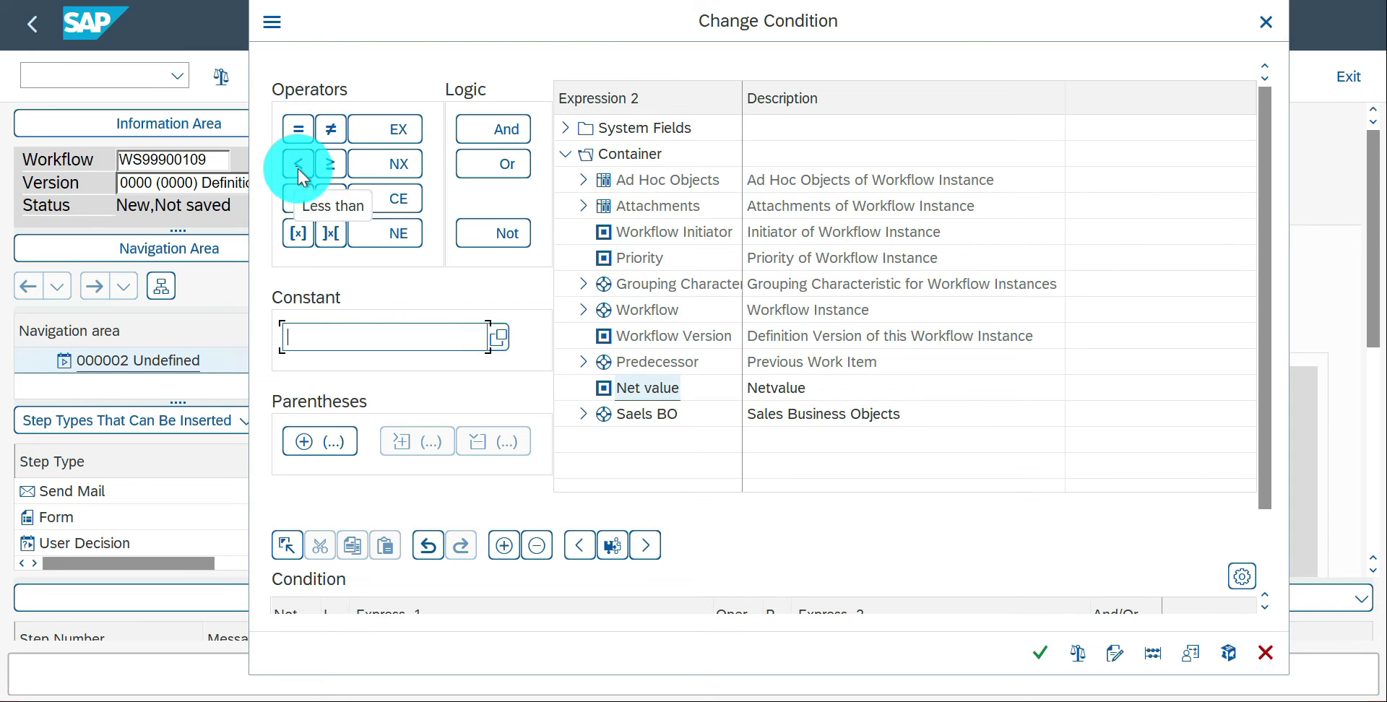
pyautogui.moveTo(1271, 461); pyautogui.dragTo(1274, 543)
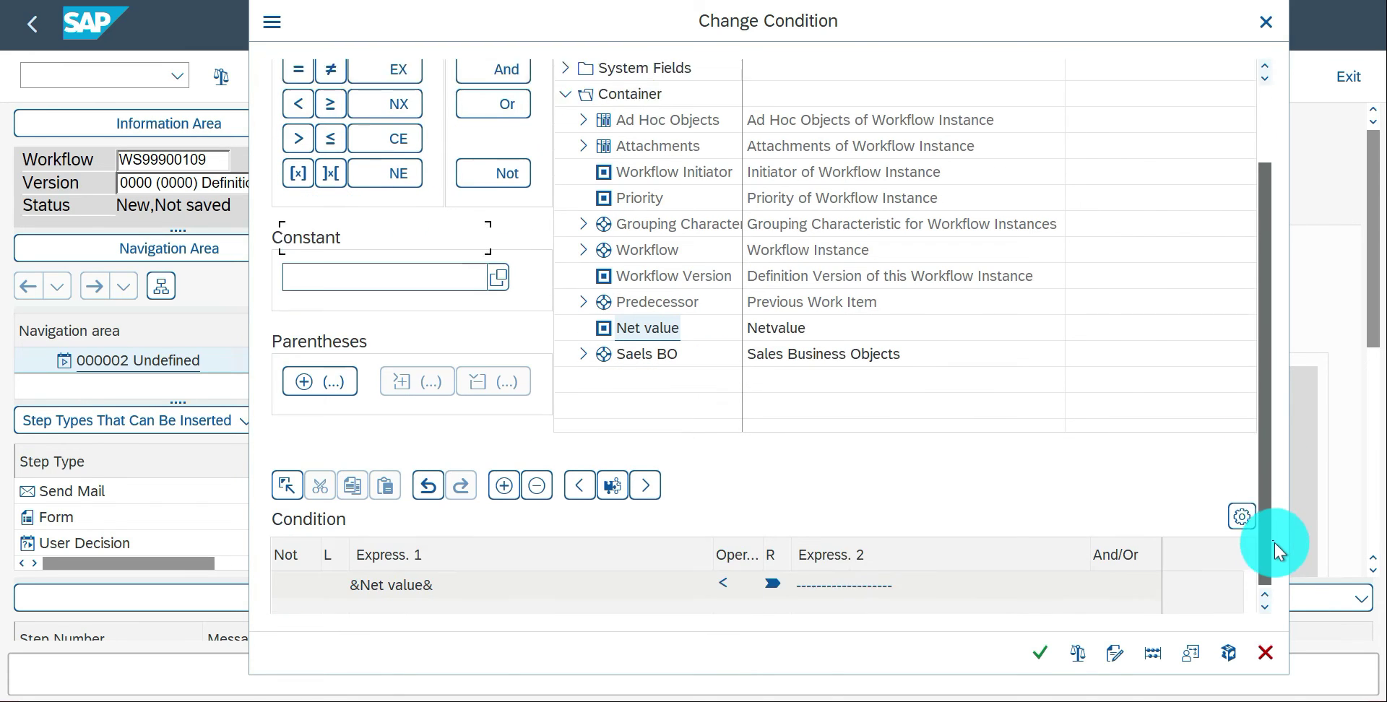
# Step: Set the condition's second expression to the constant 250 and confirm the condition
pyautogui.click(802, 547)
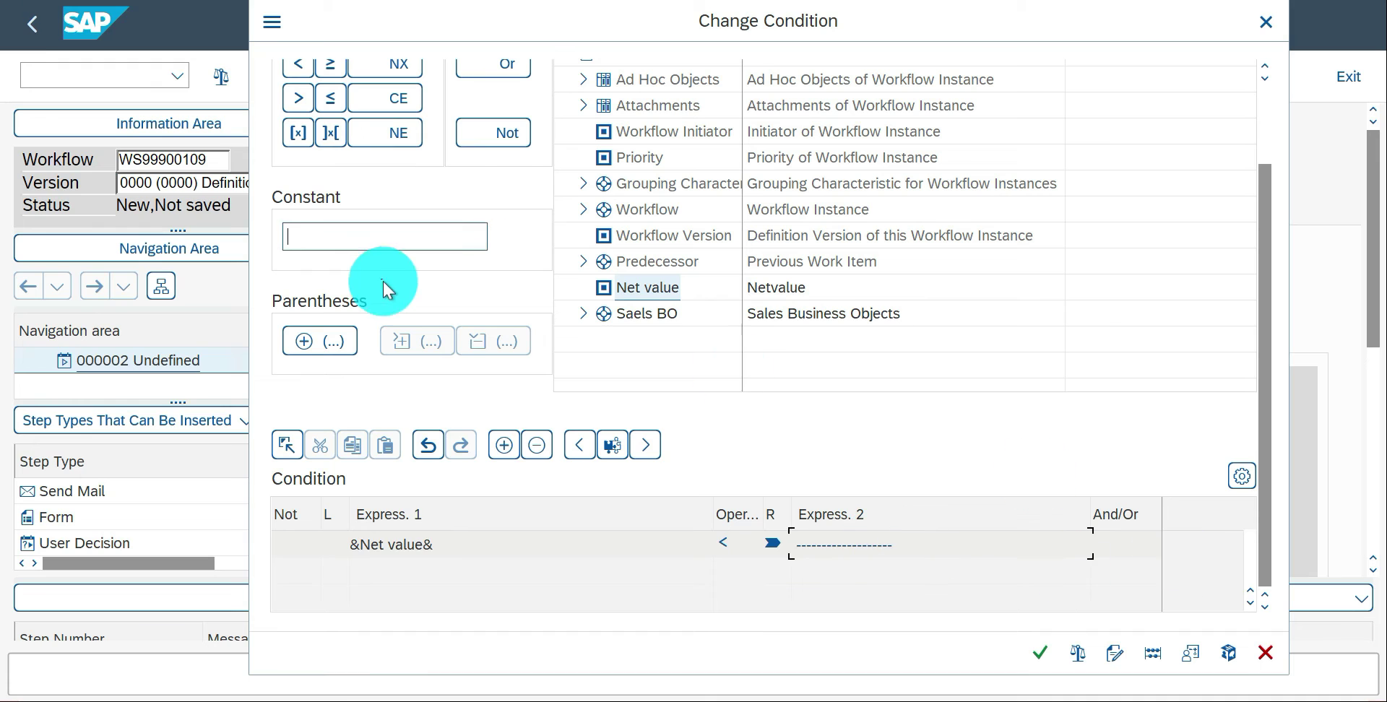
pyautogui.click(361, 233)
pyautogui.write('250')
pyautogui.press('Return')
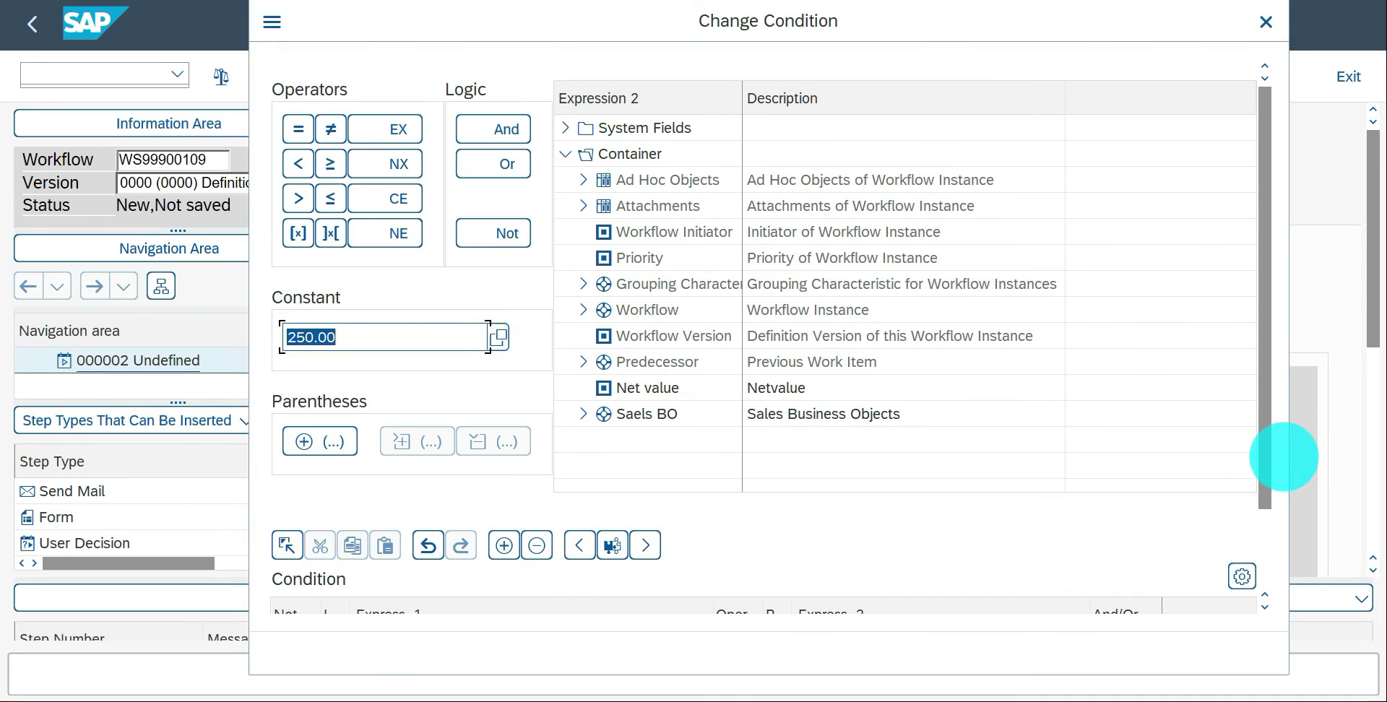
pyautogui.moveTo(1269, 458); pyautogui.dragTo(1262, 555)
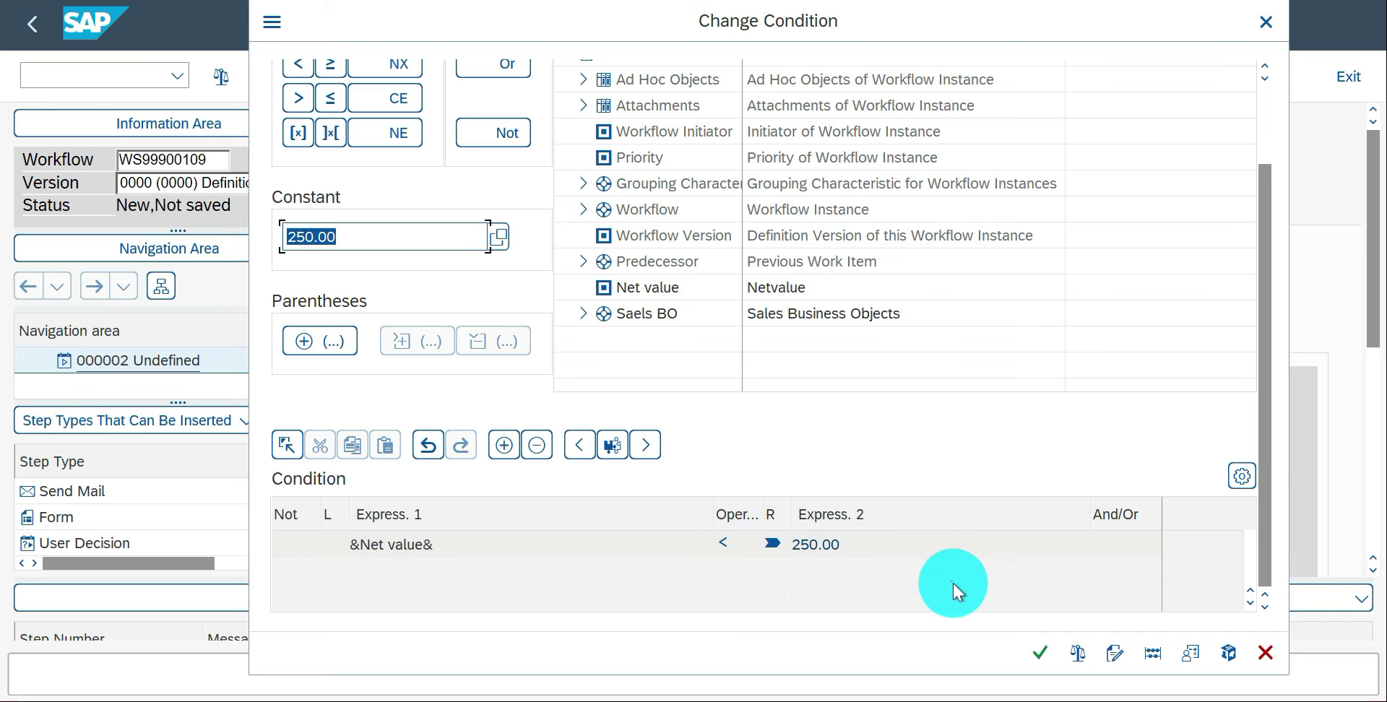
pyautogui.click(1040, 654)
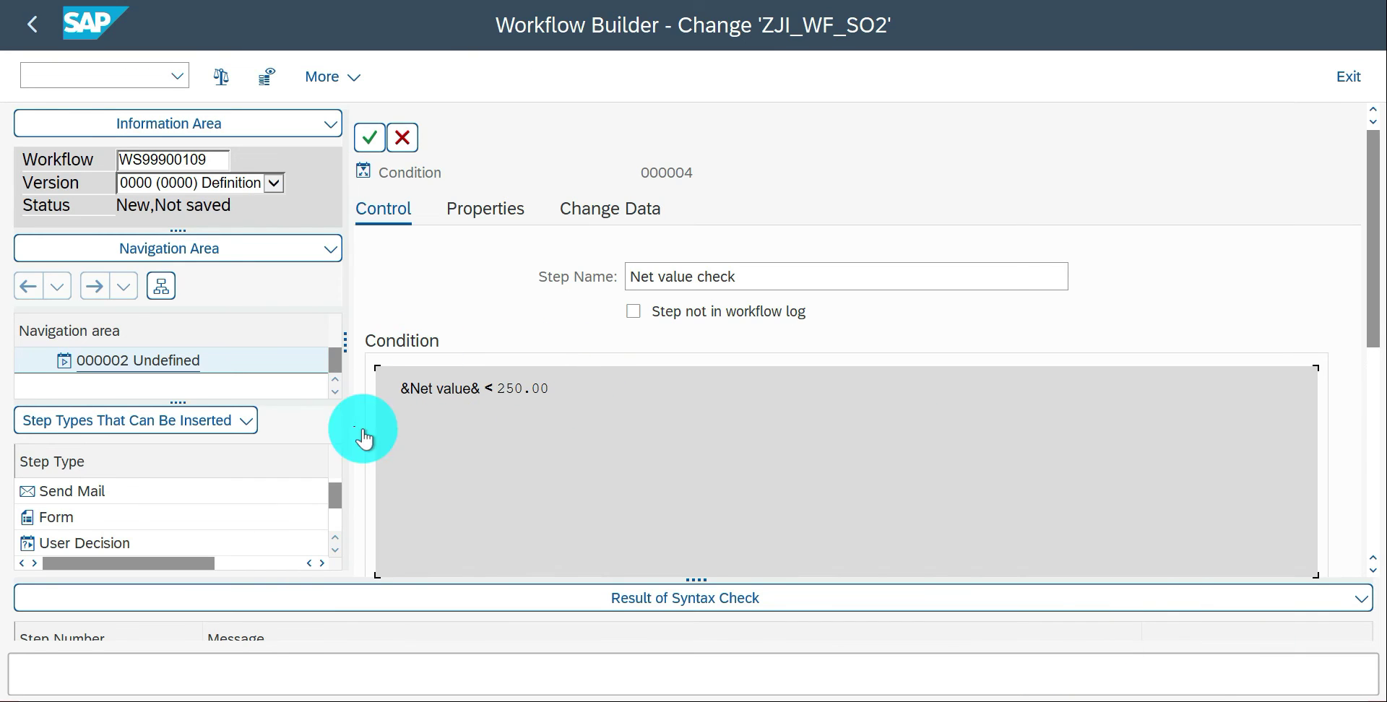
# Step: Name the condition's True outcome Send Email and its False outcome Nothing, and transfer the step to the workflow
pyautogui.moveTo(1375, 336); pyautogui.dragTo(1362, 495)
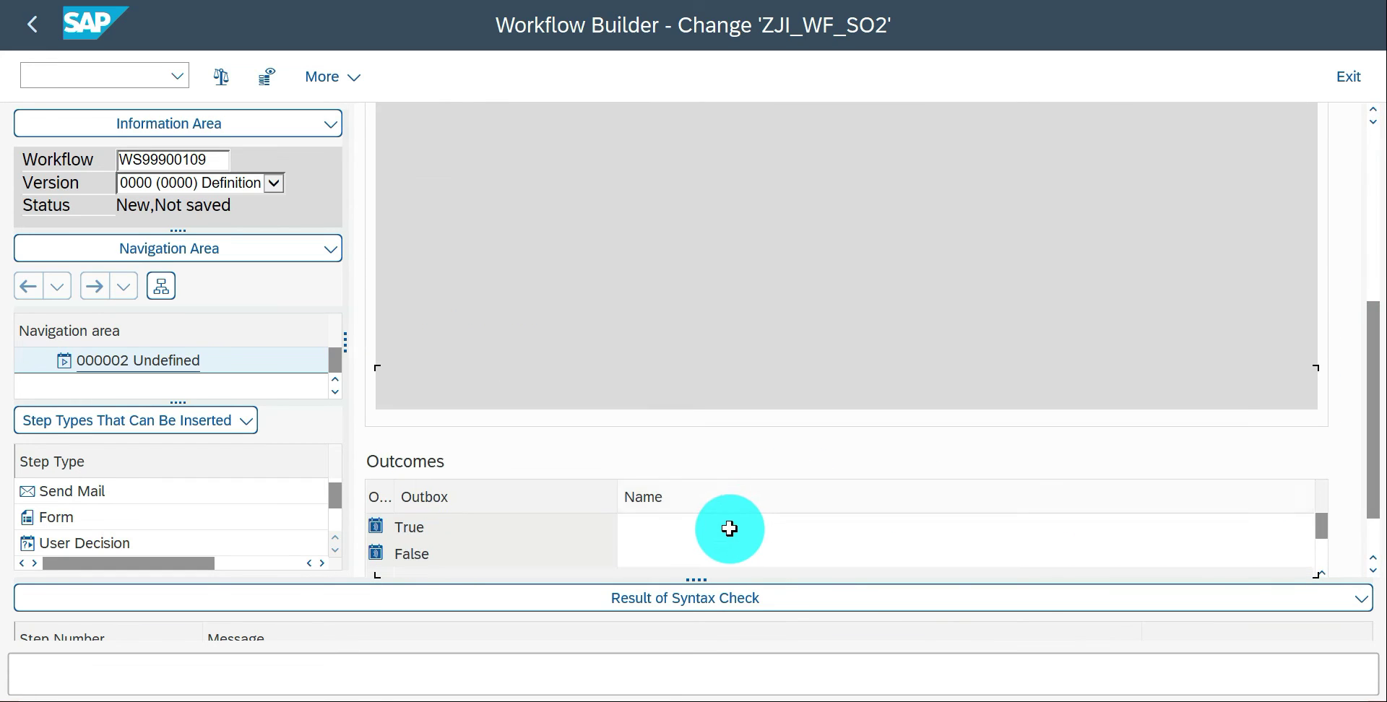
pyautogui.click(728, 527)
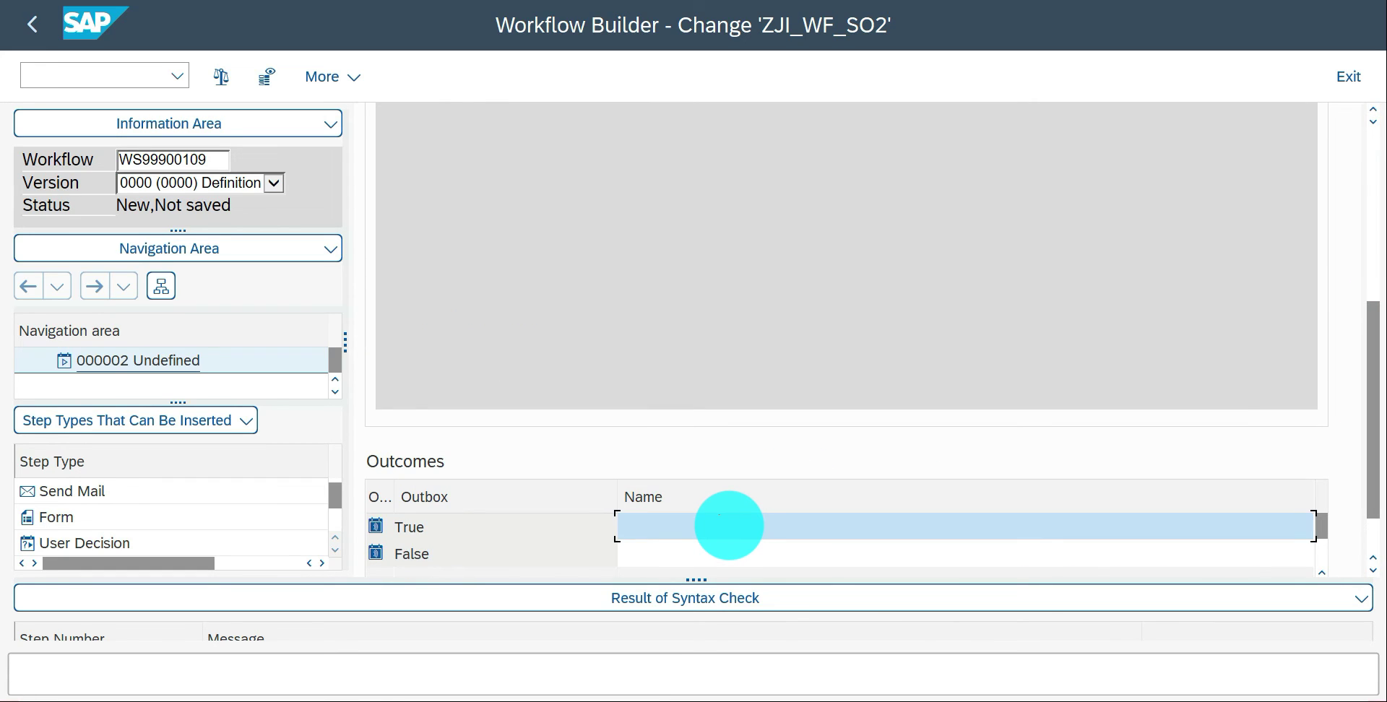
pyautogui.write('Send Email')
pyautogui.press('Tab')
pyautogui.write('Nothig')
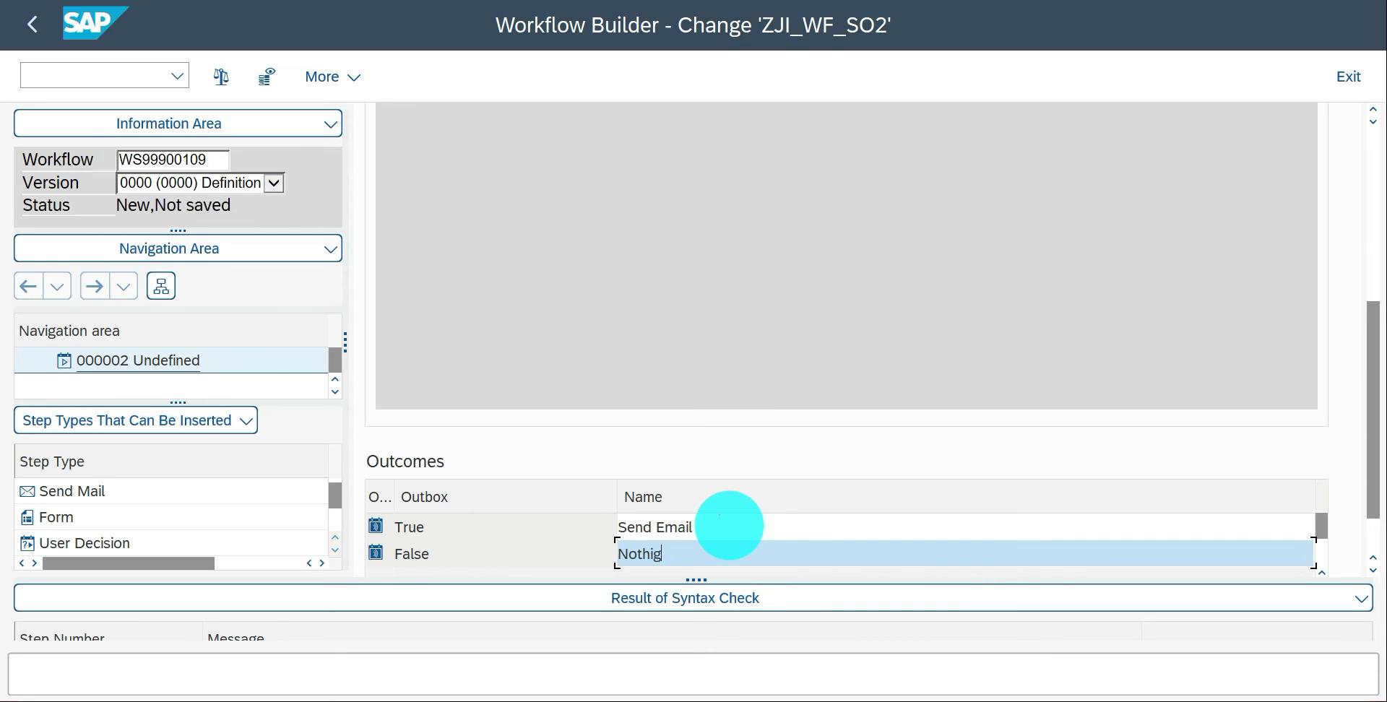
pyautogui.press('BackSpace')
pyautogui.write('ng')
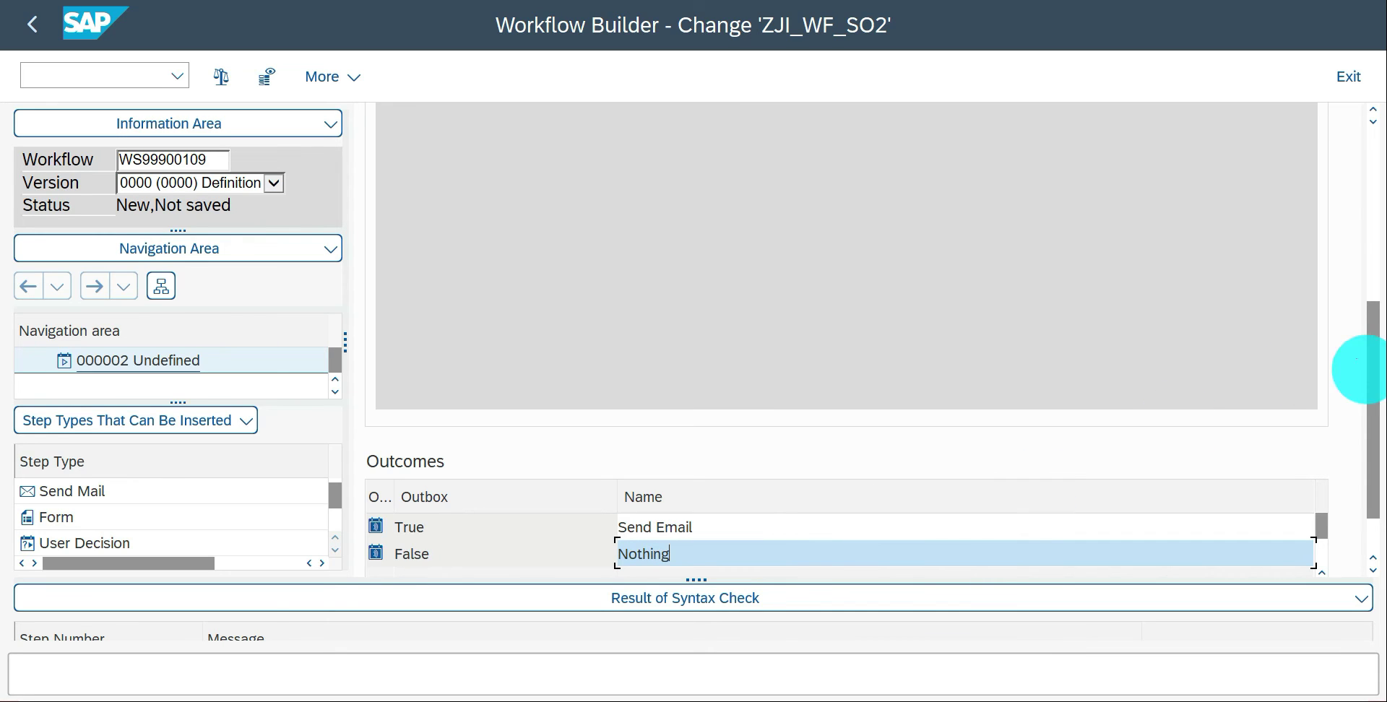
pyautogui.moveTo(1374, 384); pyautogui.dragTo(1366, 108)
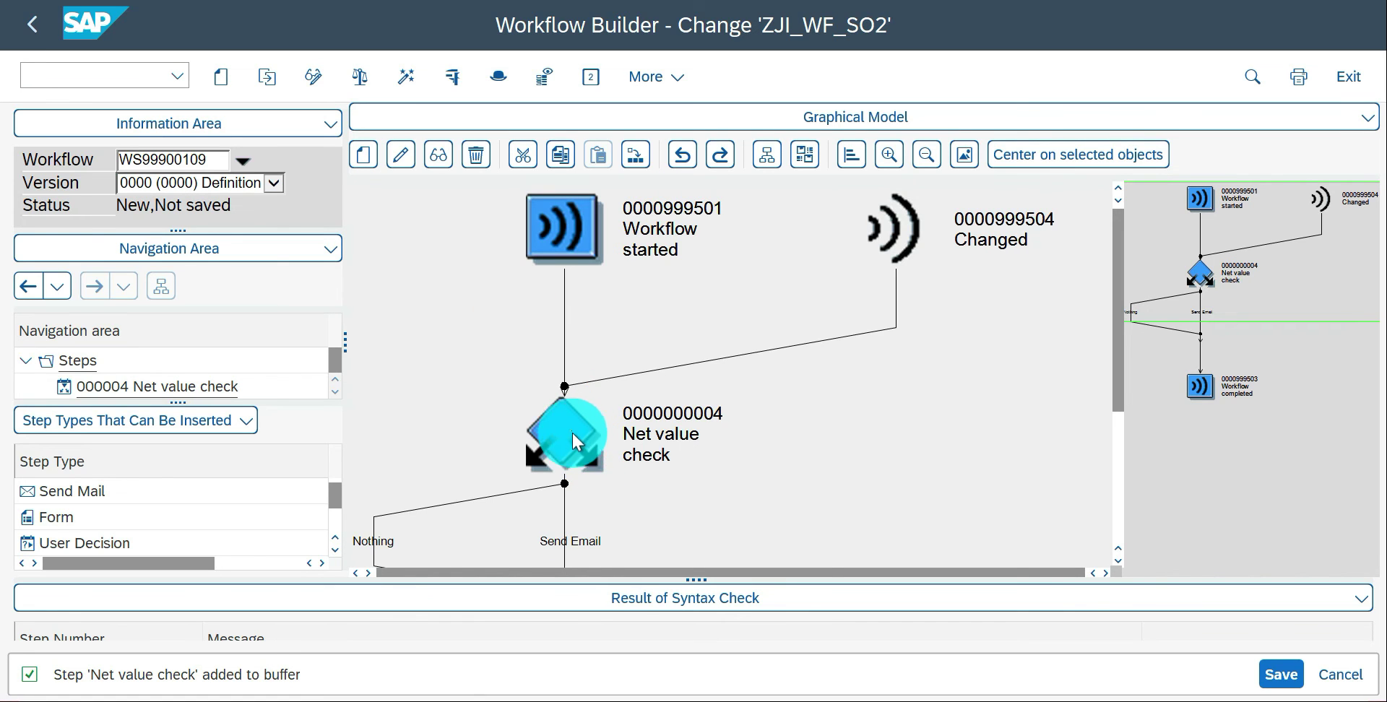
# Step: Insert a Send Mail step on the Send Email branch and start its subject with "Email SO - "
pyautogui.moveTo(1116, 351); pyautogui.dragTo(1118, 433)
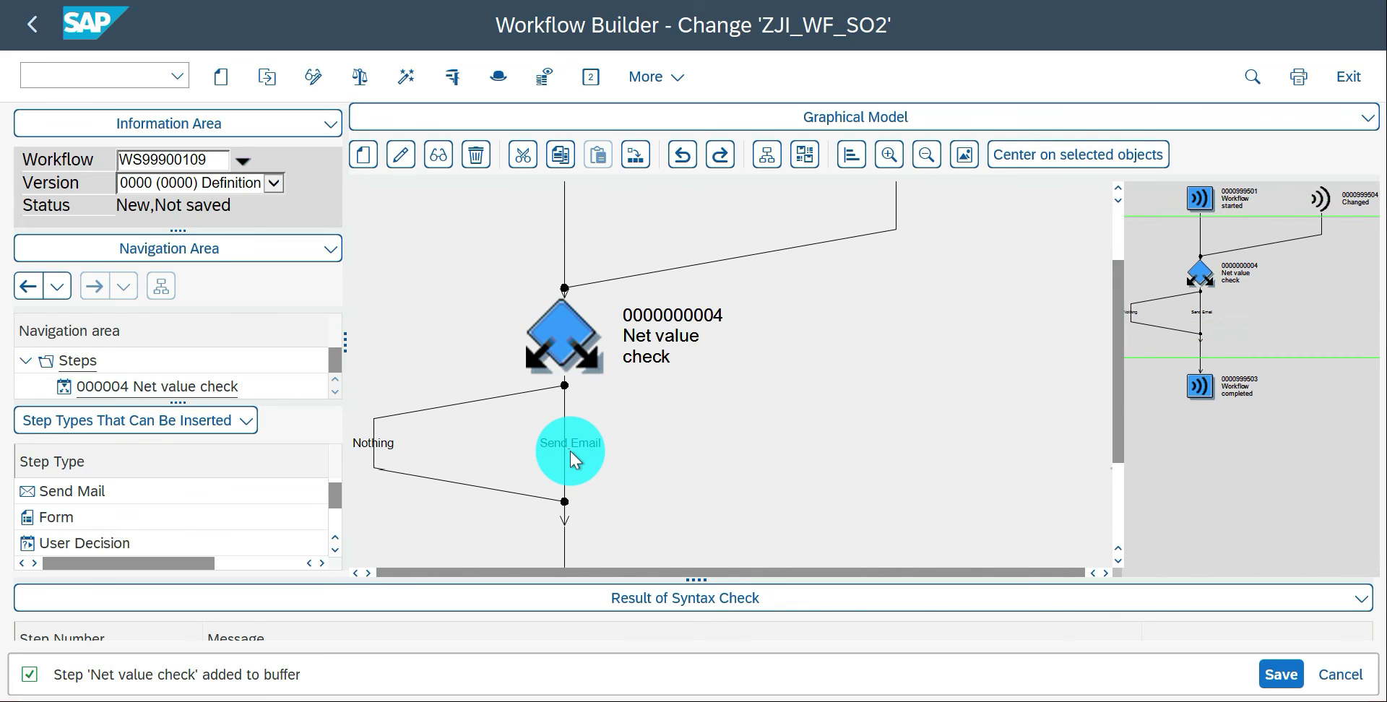
pyautogui.moveTo(71, 496); pyautogui.dragTo(568, 445)
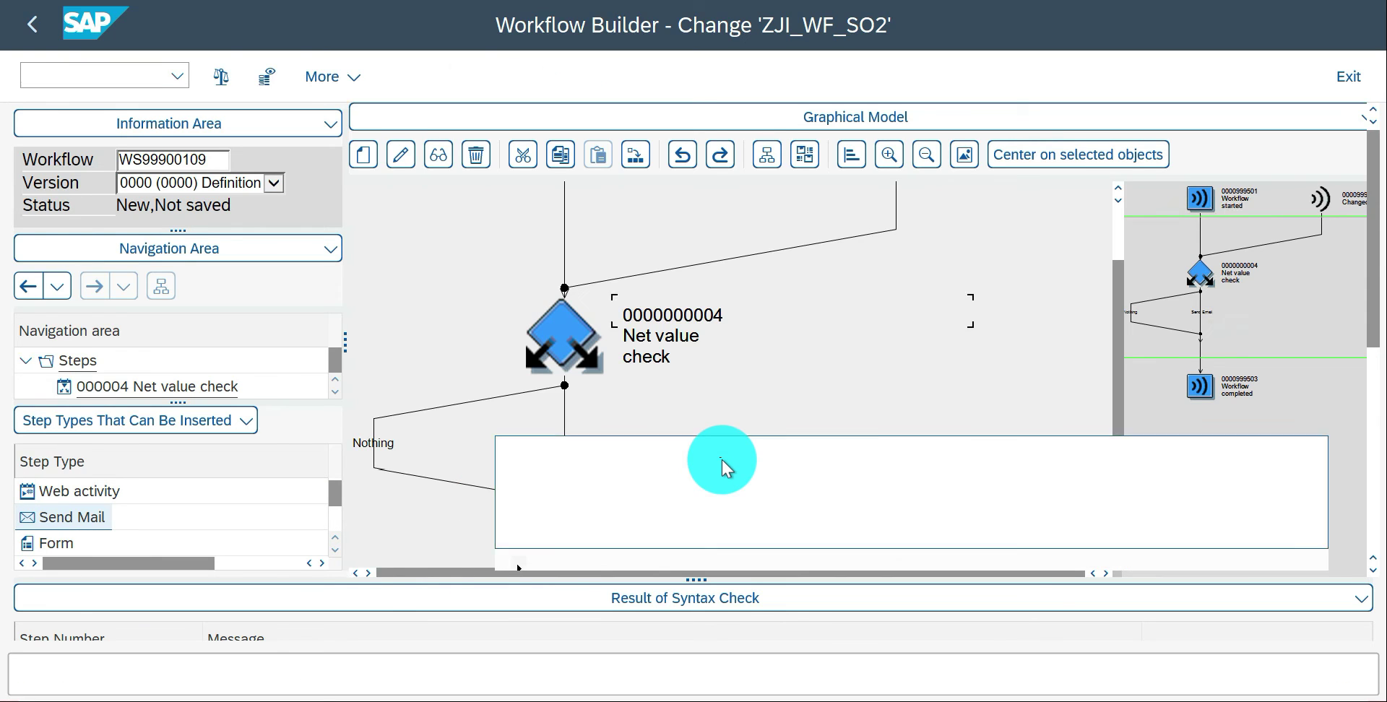
pyautogui.click(631, 454)
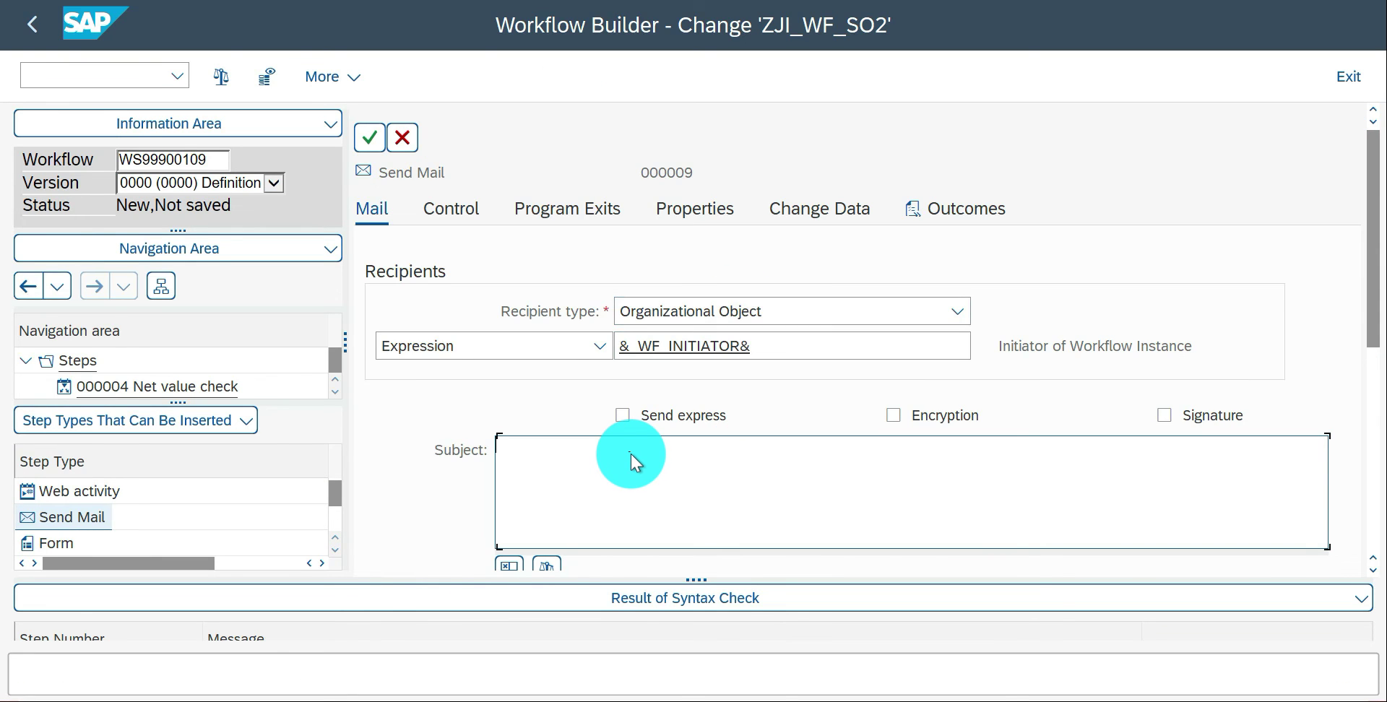
pyautogui.write('Email SO -')
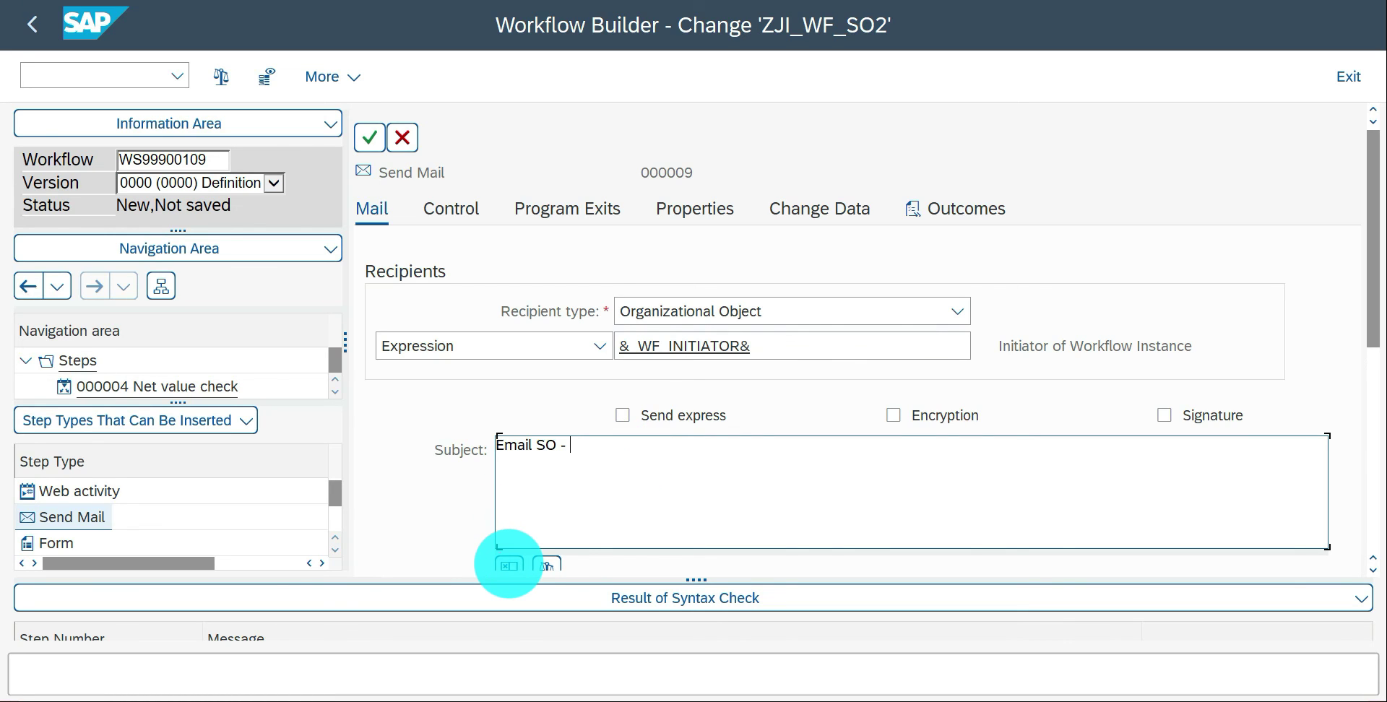
# Step: Add the SALES_BO SalesDocument expression to the mail subject, followed by the text "got changed"
pyautogui.click(508, 565)
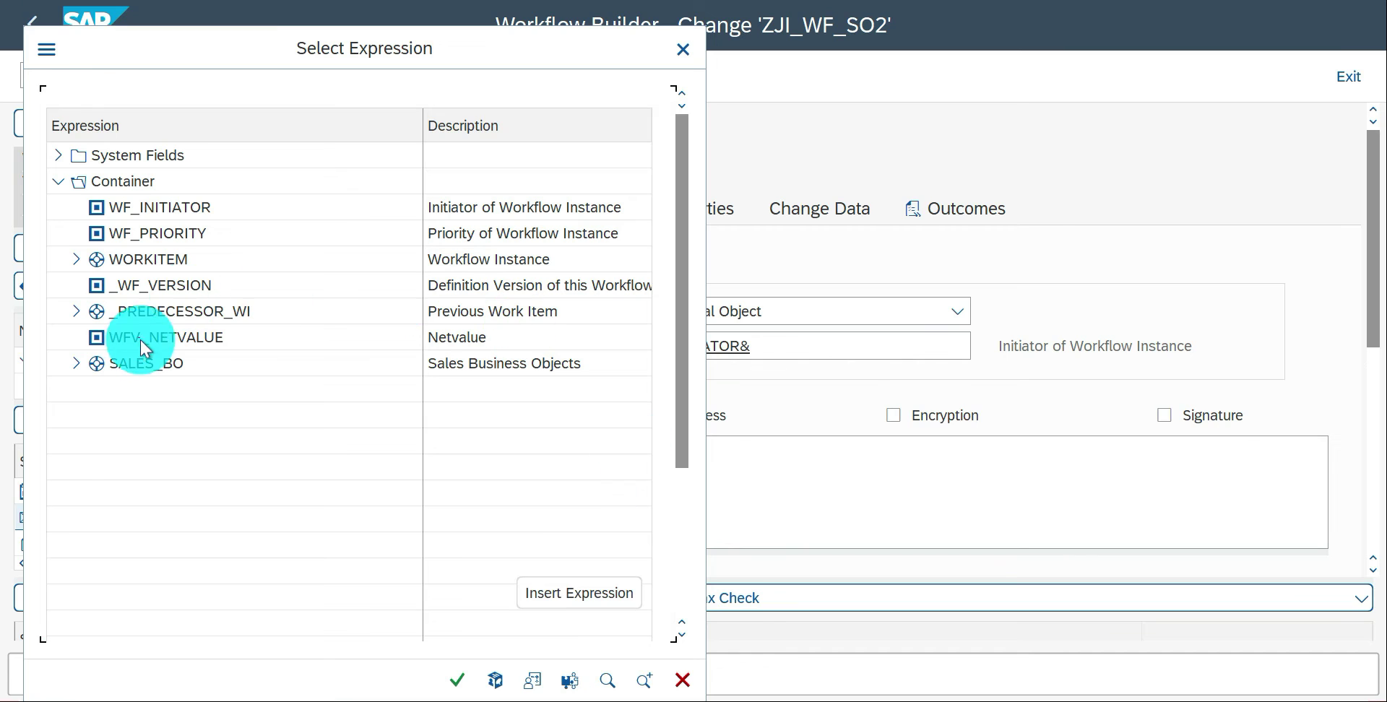
pyautogui.click(75, 364)
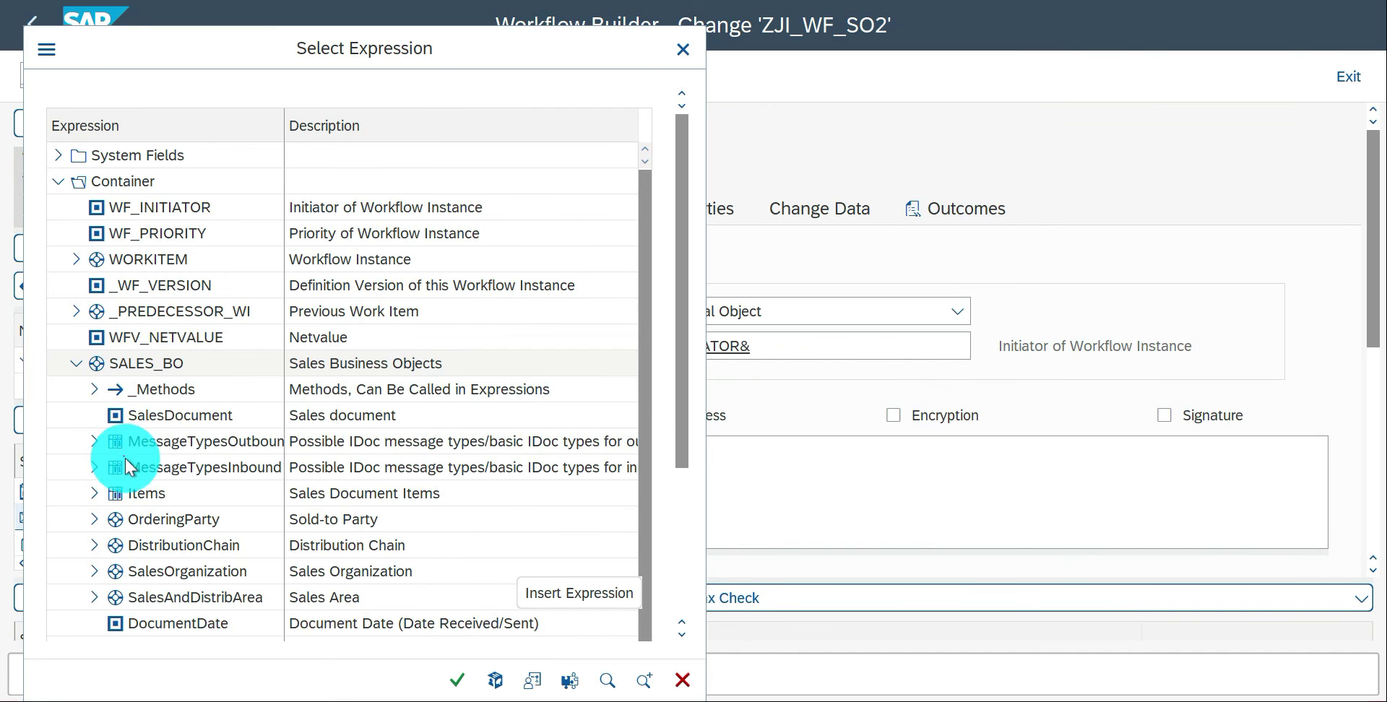
pyautogui.doubleClick(168, 410)
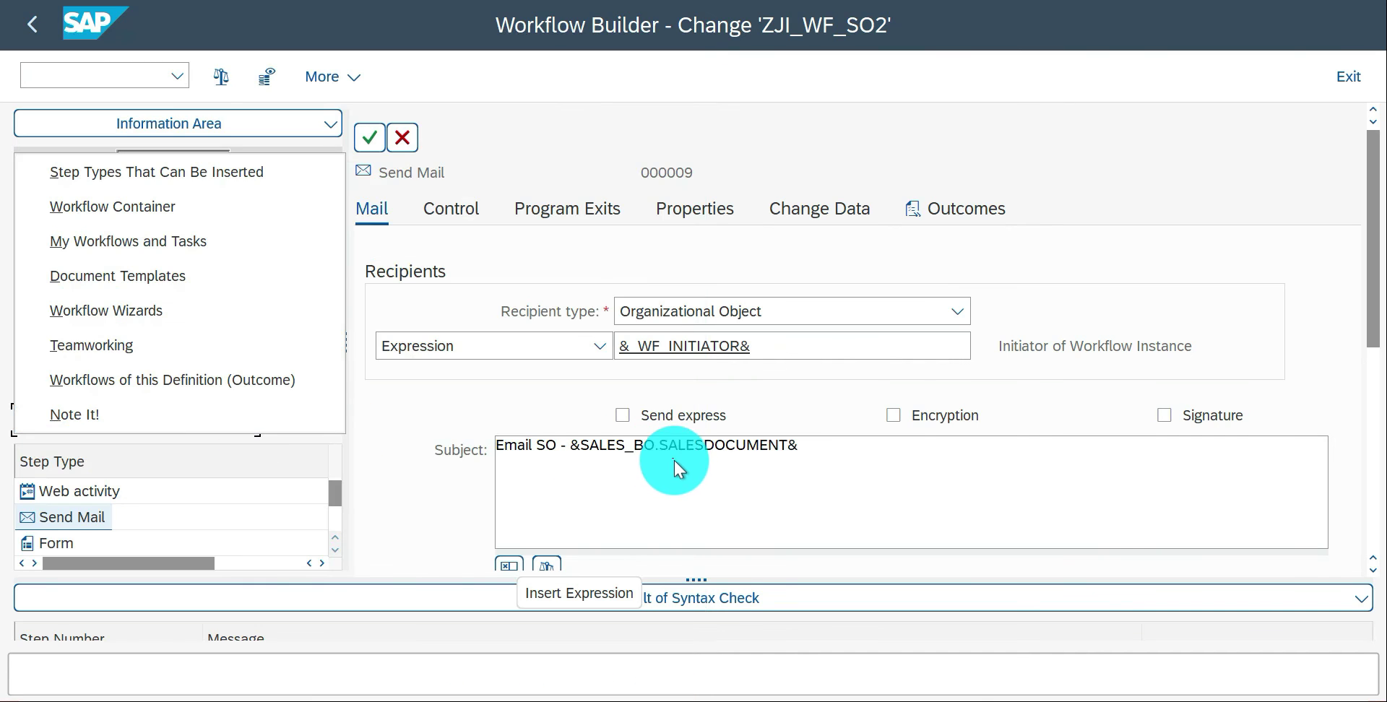
pyautogui.click(826, 444)
pyautogui.write('got changed')
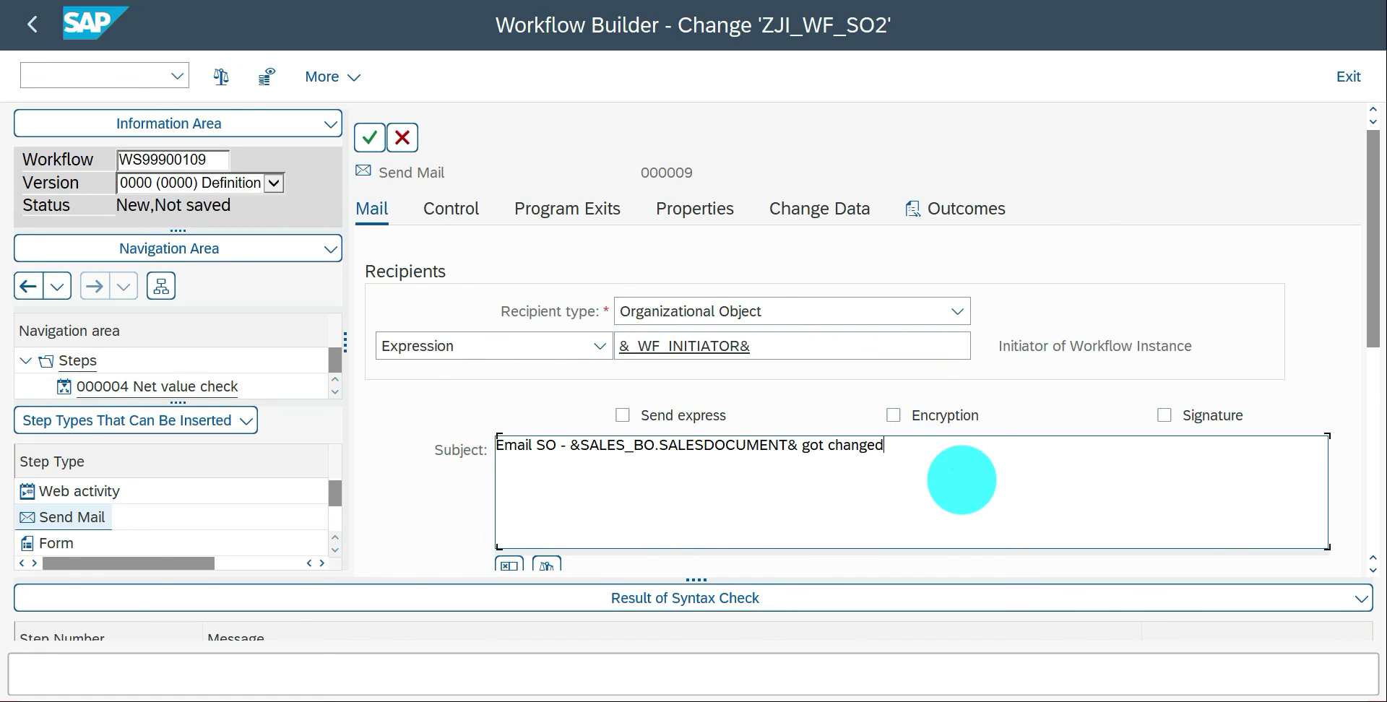
# Step: Write "SO Order - " in the mail body, followed by the SALES_BO SalesDocument expression
pyautogui.click(1372, 392)
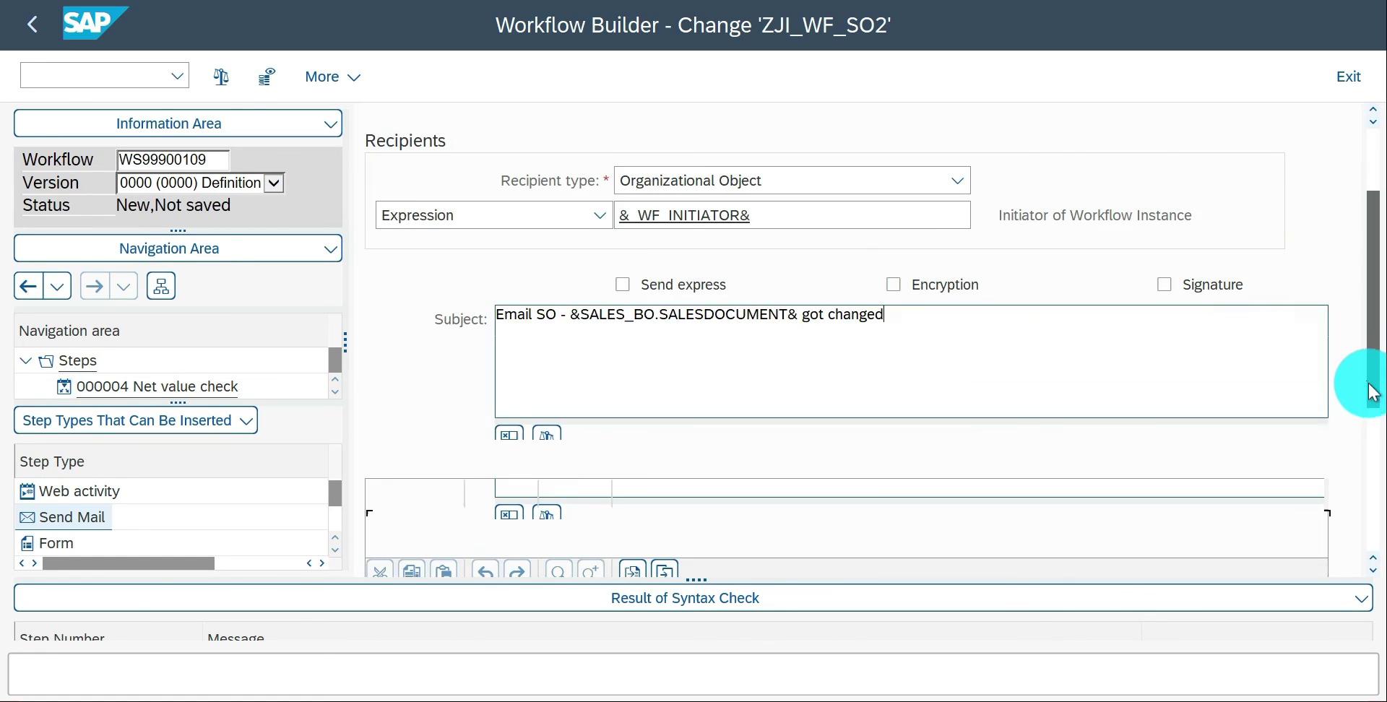
pyautogui.scroll(-1, 945, 493)
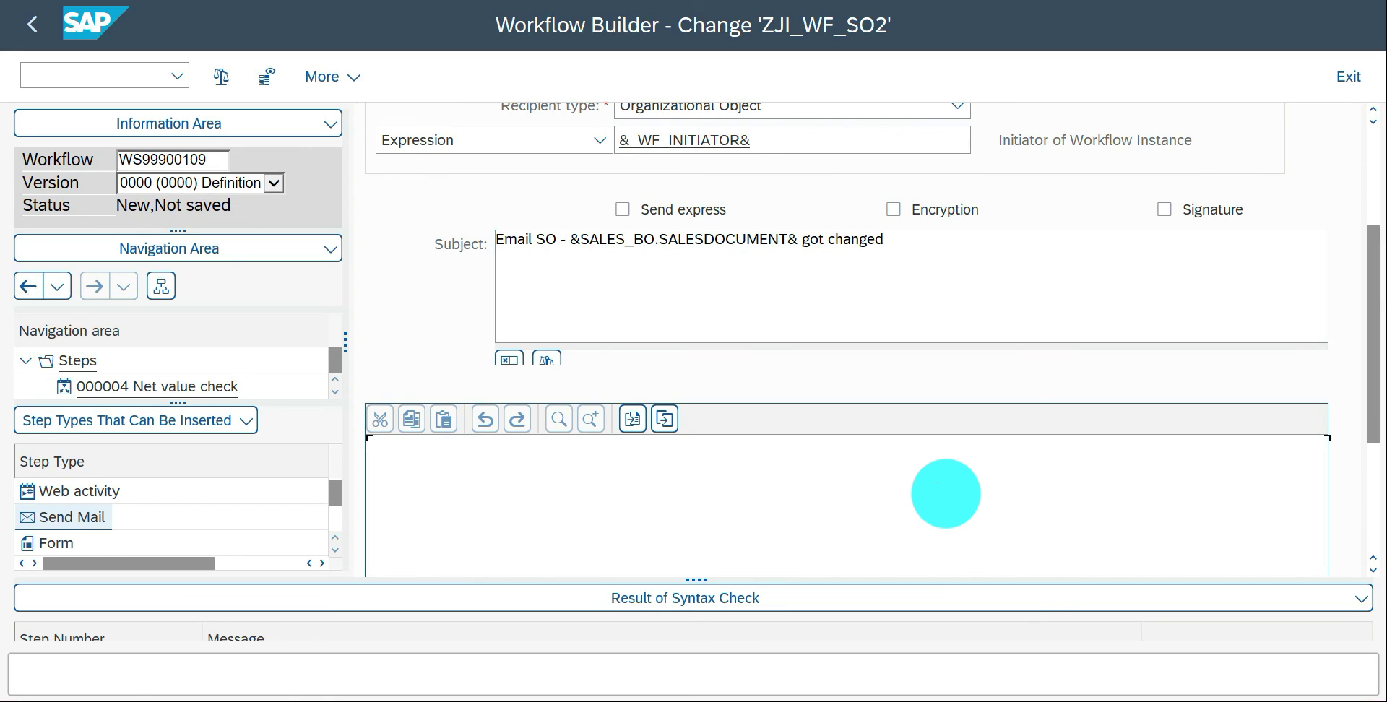
pyautogui.write('SO Ord')
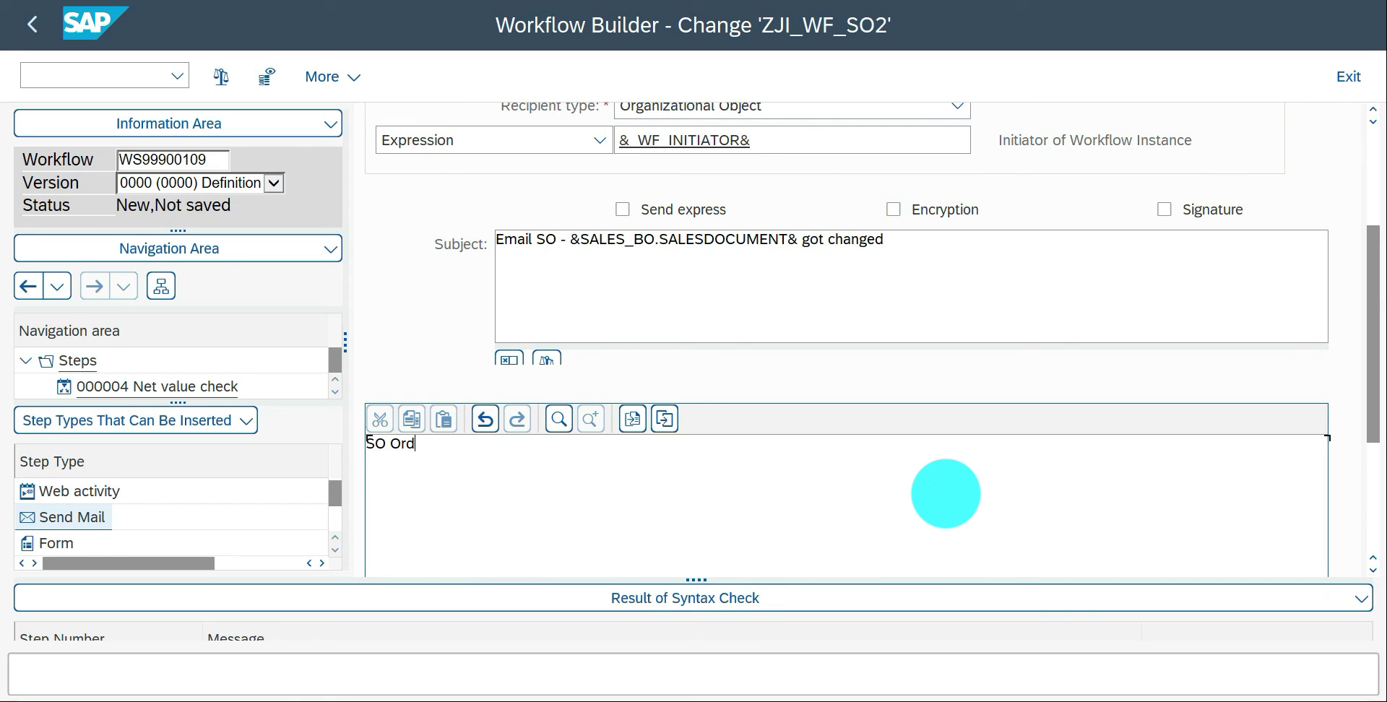
pyautogui.write('er -')
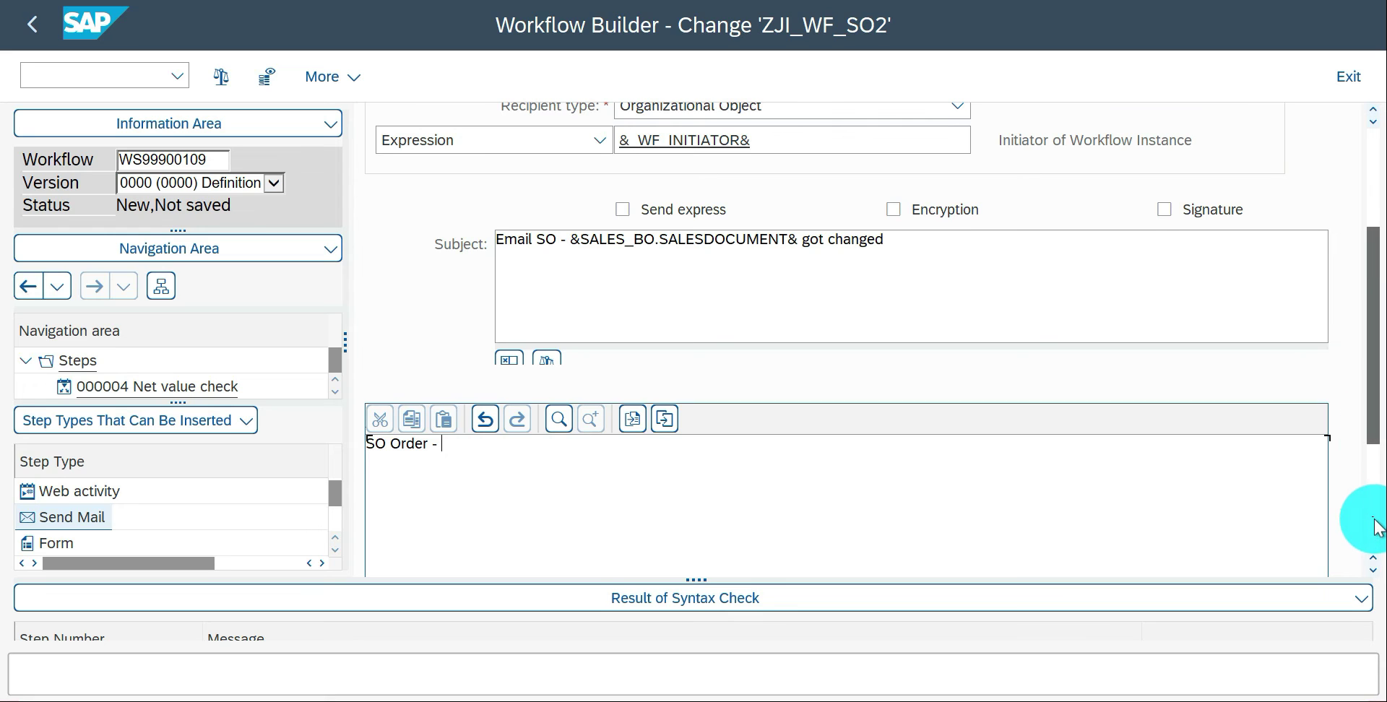
pyautogui.scroll(-5, 1374, 526)
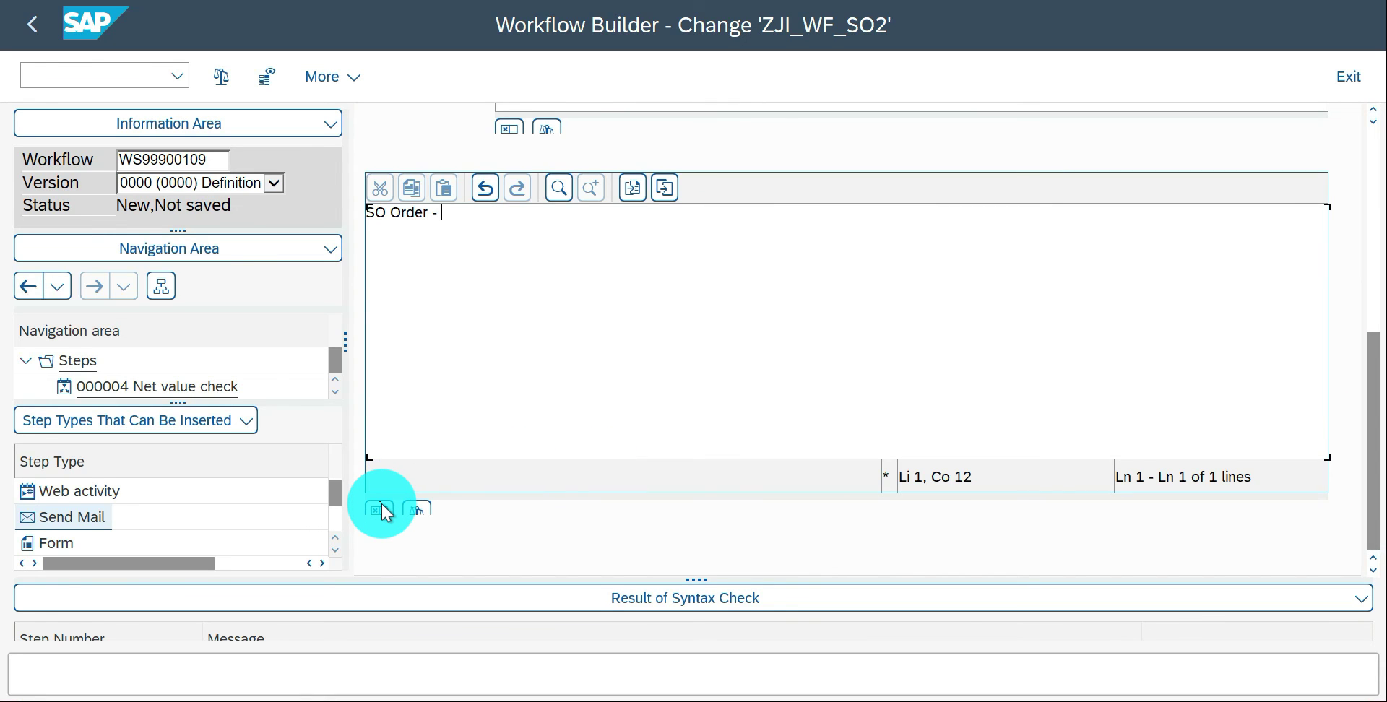
pyautogui.click(381, 510)
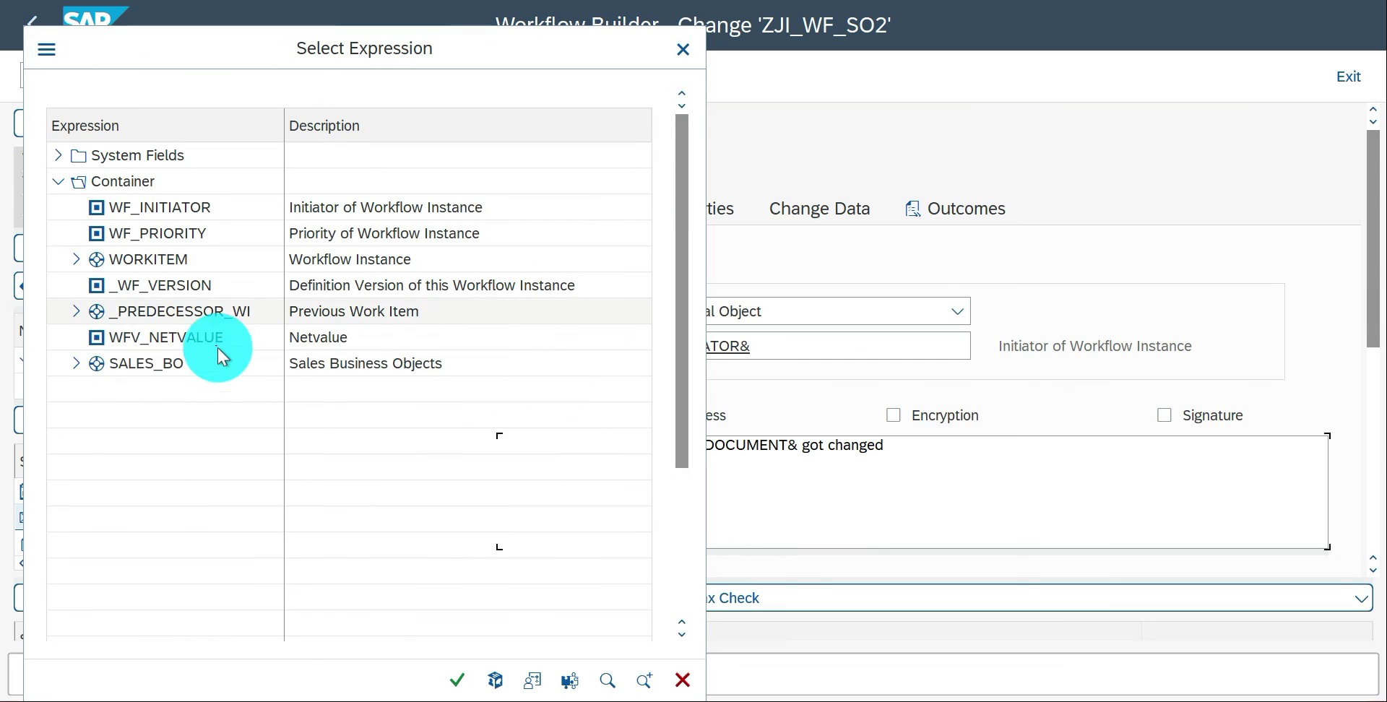
pyautogui.doubleClick(189, 418)
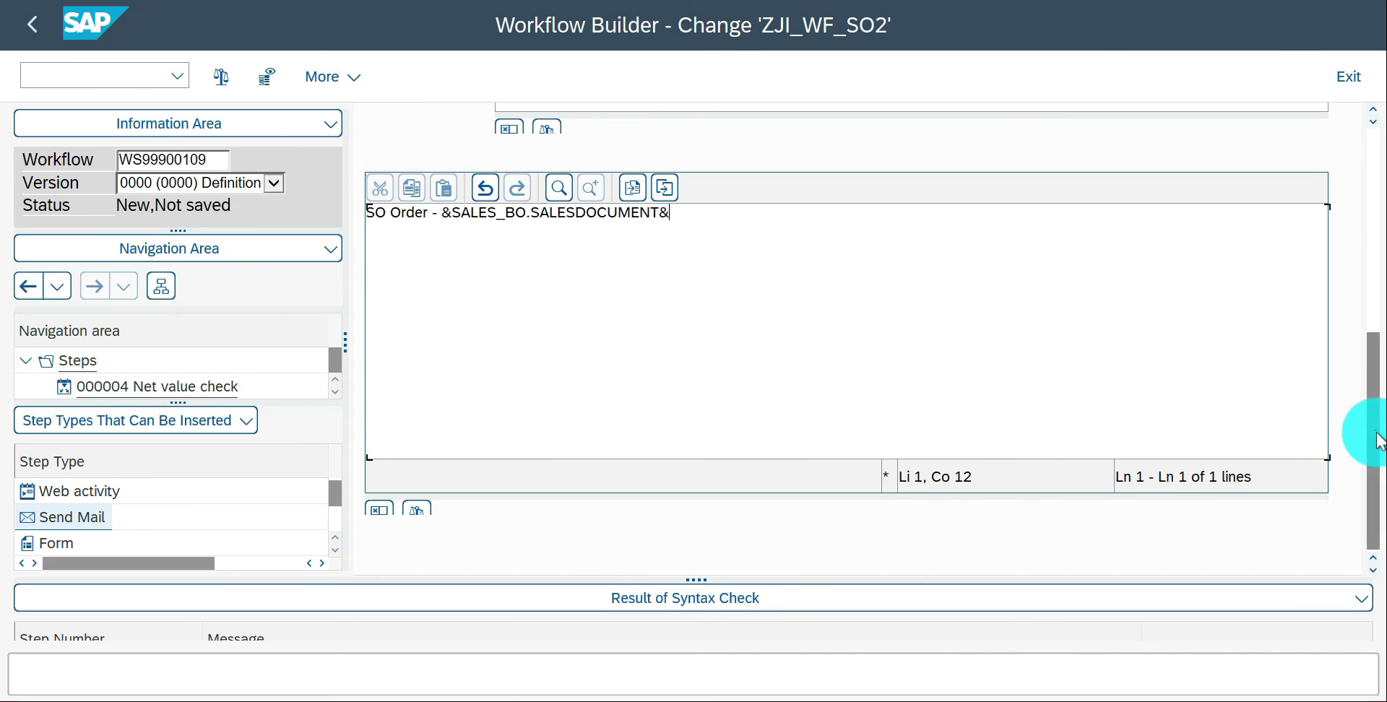
# Step: Append "and actual value -" to the mail body, followed by the SALES_BO NetValue expression
pyautogui.write('and actia')
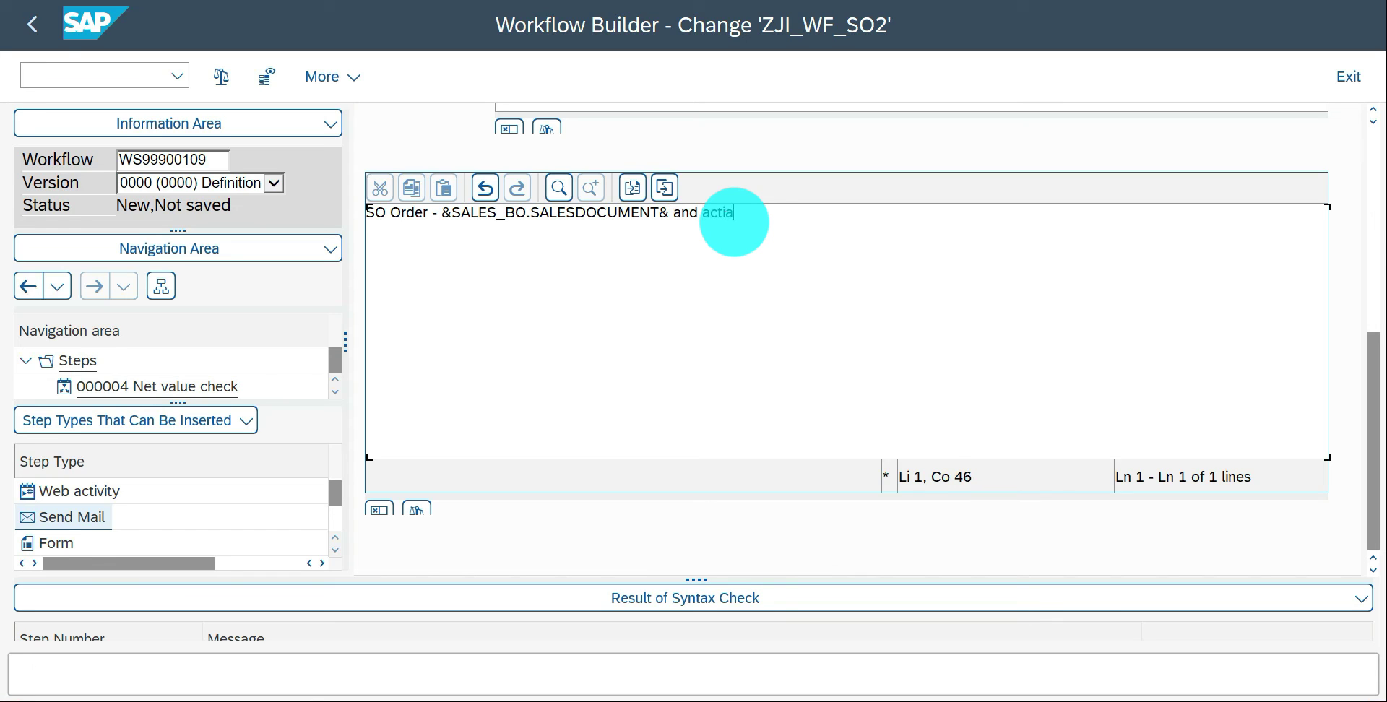
pyautogui.press('BackSpace')
pyautogui.press('BackSpace')
pyautogui.write('tual value -')
pyautogui.click(379, 511)
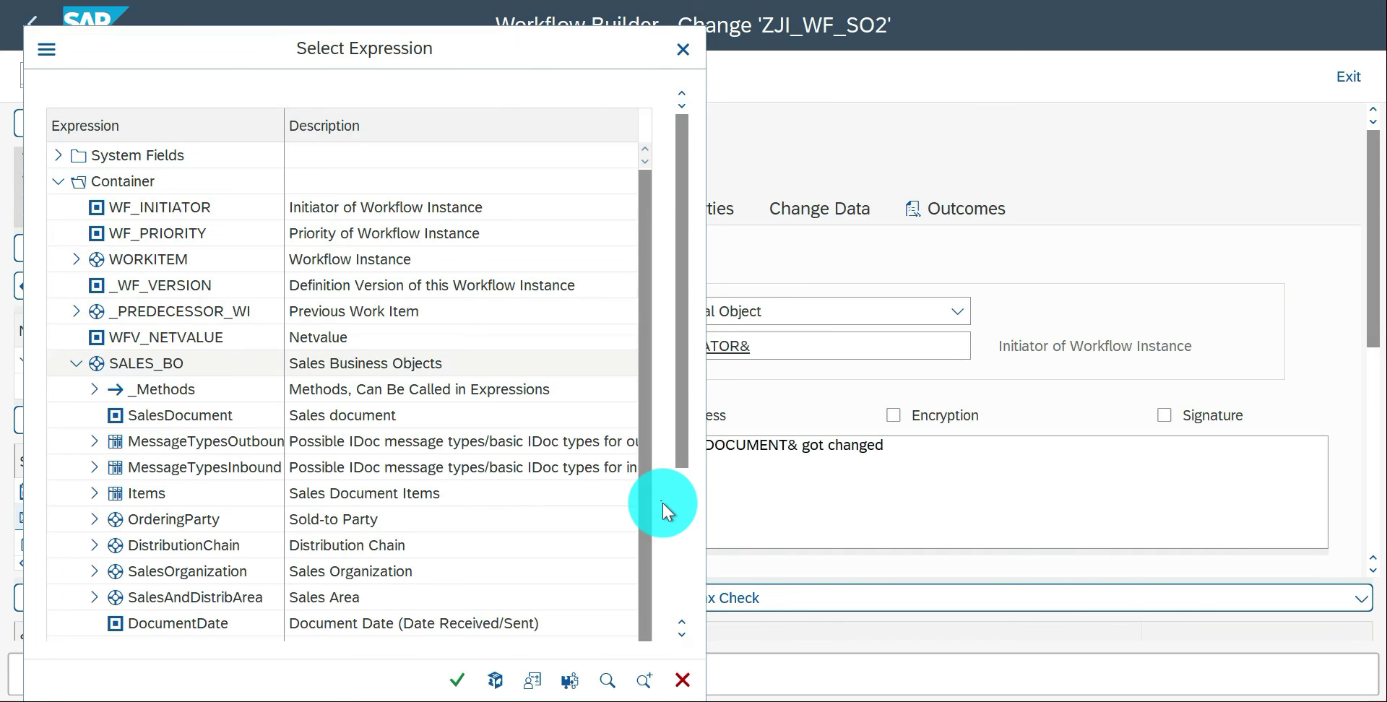
pyautogui.moveTo(674, 478); pyautogui.dragTo(671, 552)
pyautogui.doubleClick(168, 521)
pyautogui.scroll(-5, 1155, 501)
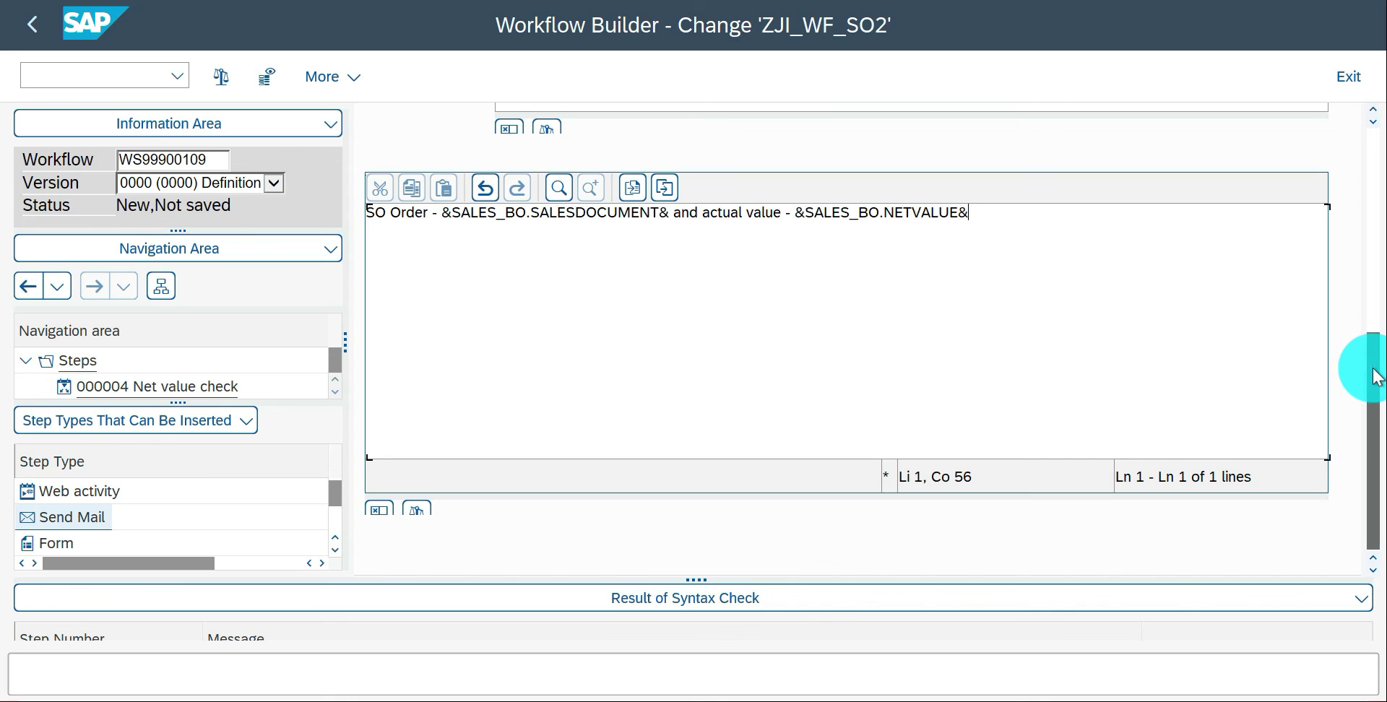
# Step: Extend the mail subject with "- porj value -" followed by the WFV_NETVALUE container expression
pyautogui.scroll(5, 1368, 336)
pyautogui.click(943, 296)
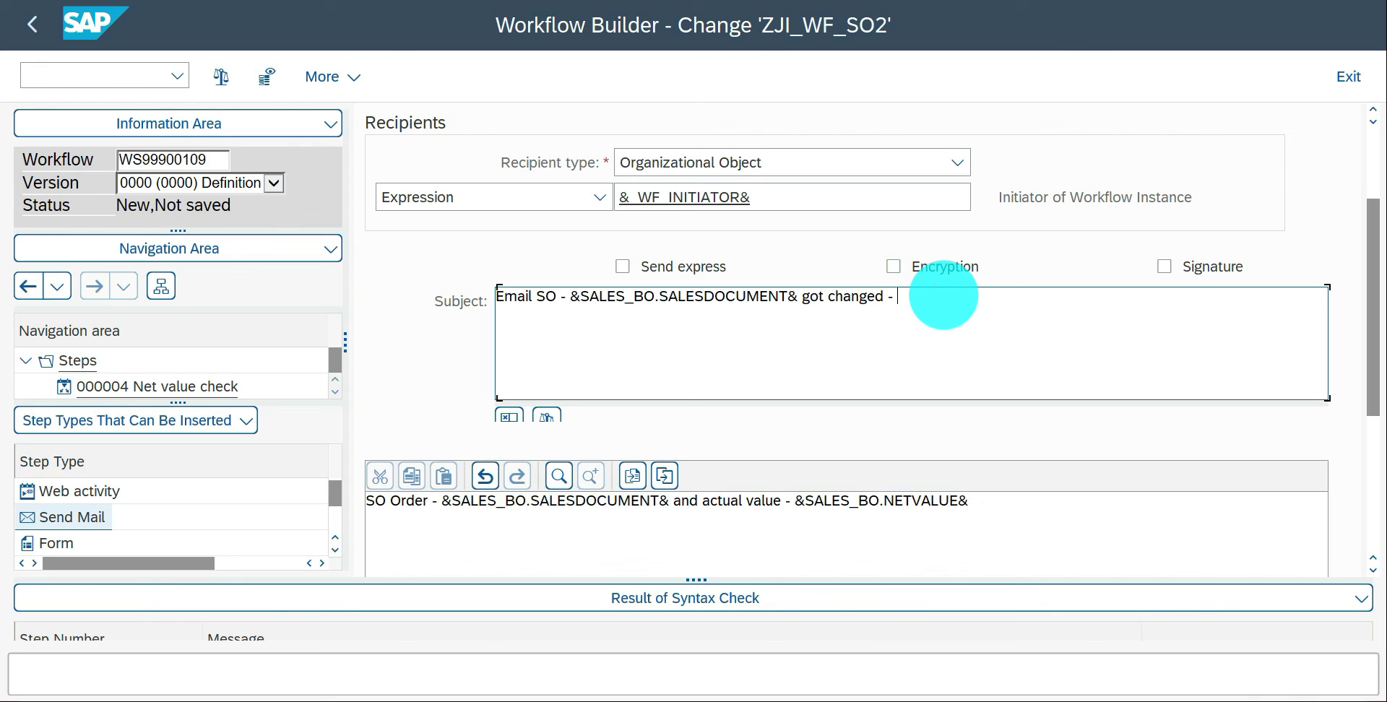
pyautogui.write('porj value -')
pyautogui.click(508, 414)
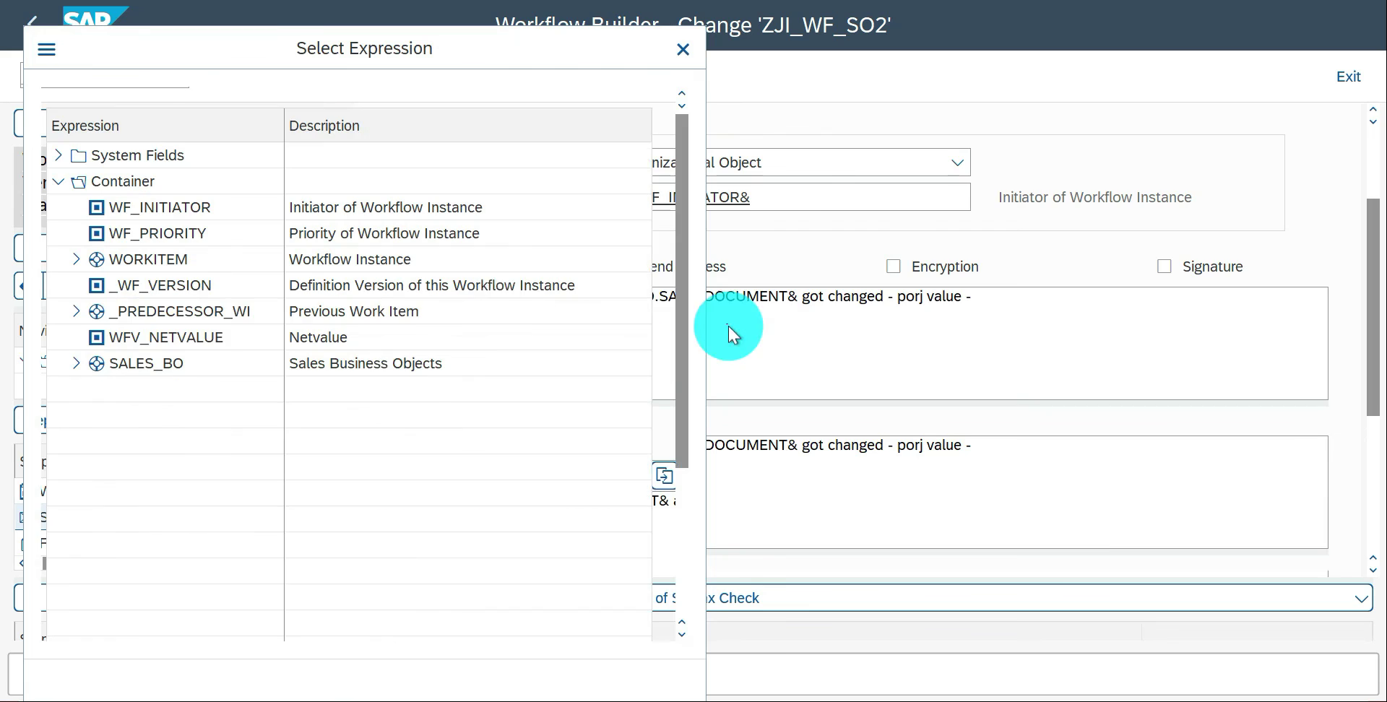
pyautogui.doubleClick(172, 334)
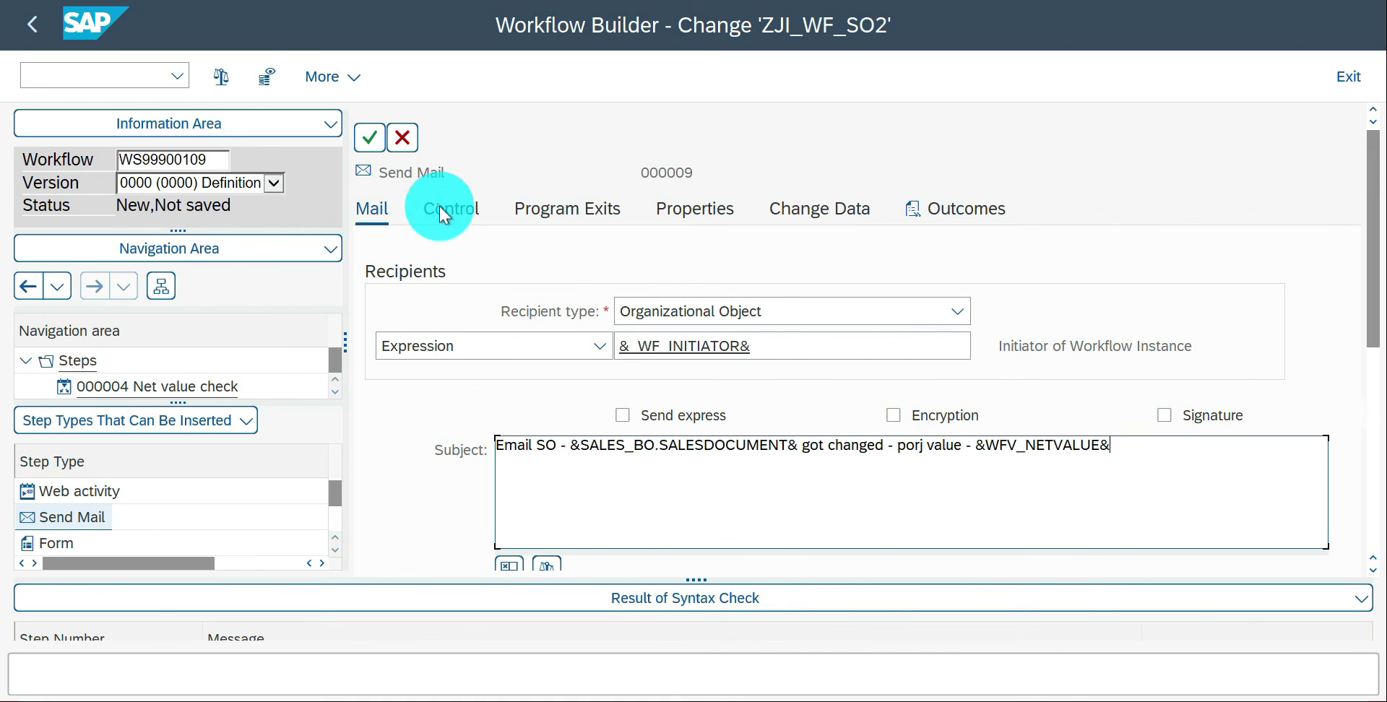
# Step: Transfer the Send Mail step to the workflow and create its task with abbreviation TS_Emailtask and name Email
pyautogui.click(371, 138)
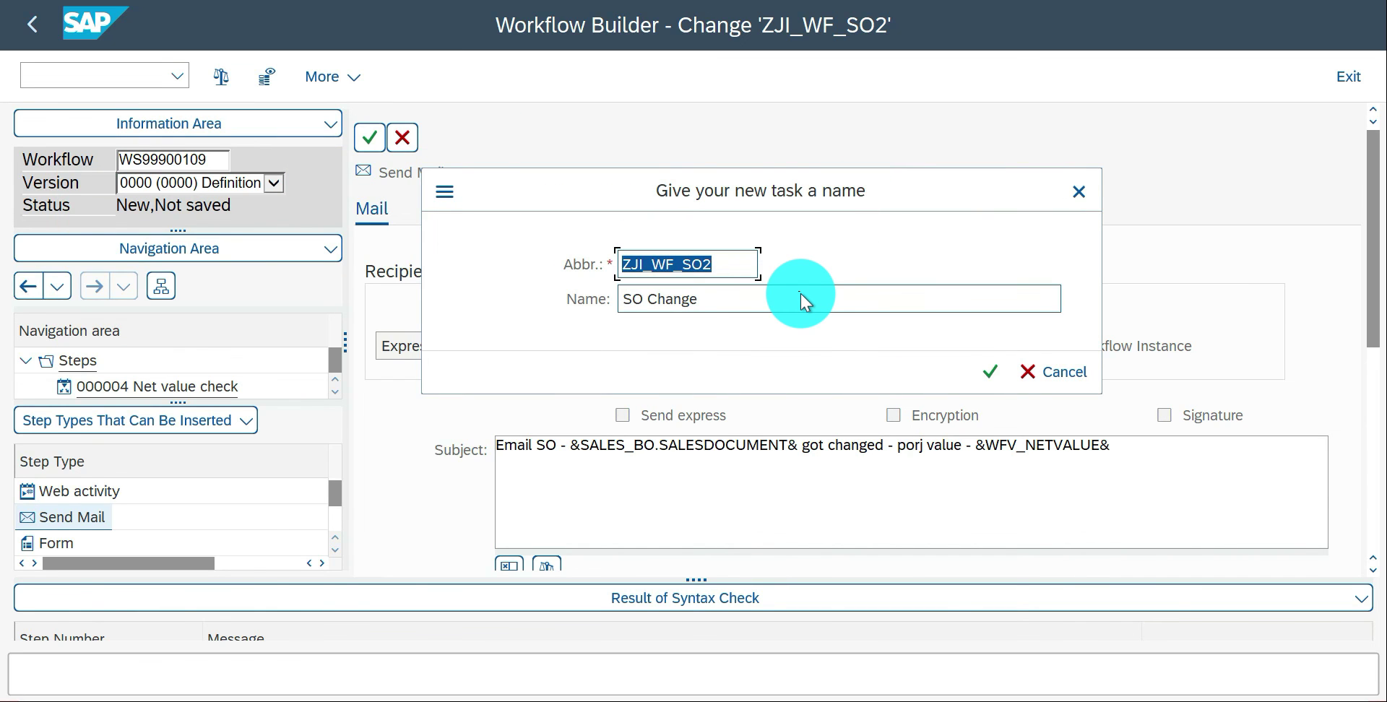
pyautogui.write('Email')
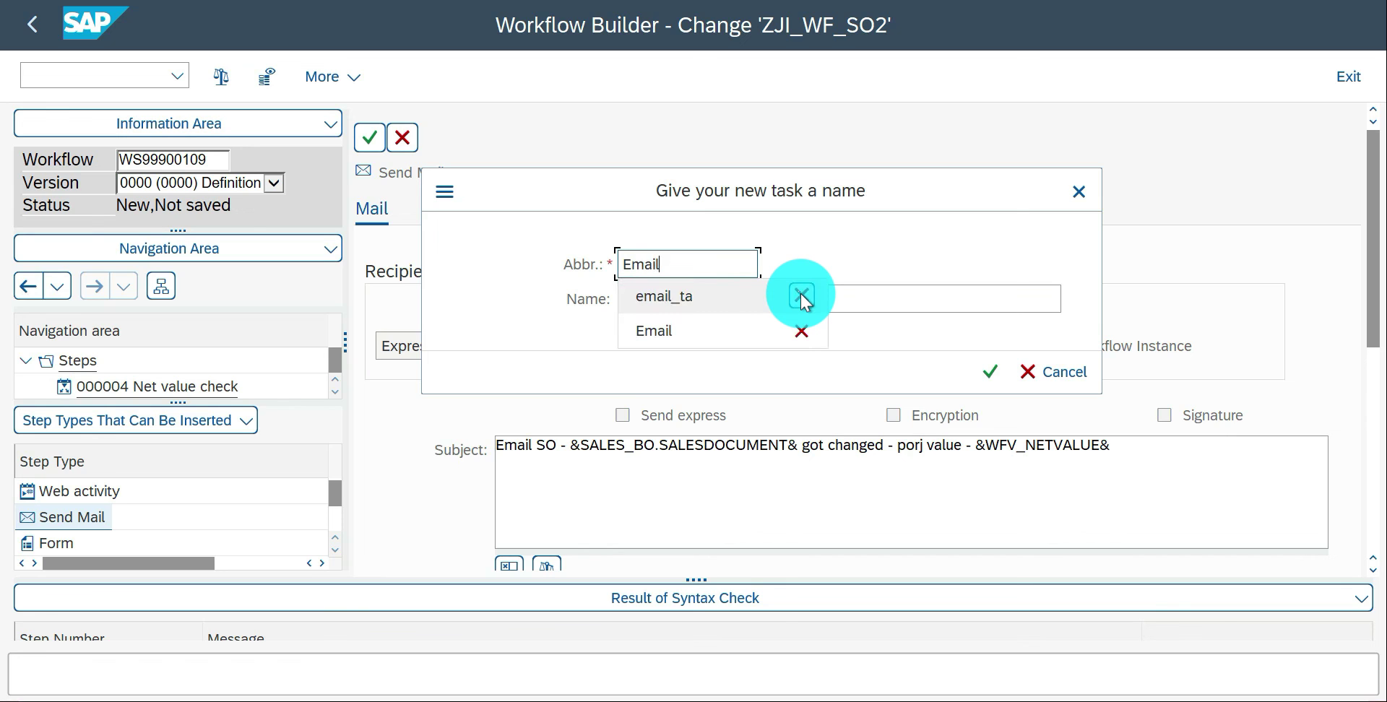
pyautogui.write('TS_')
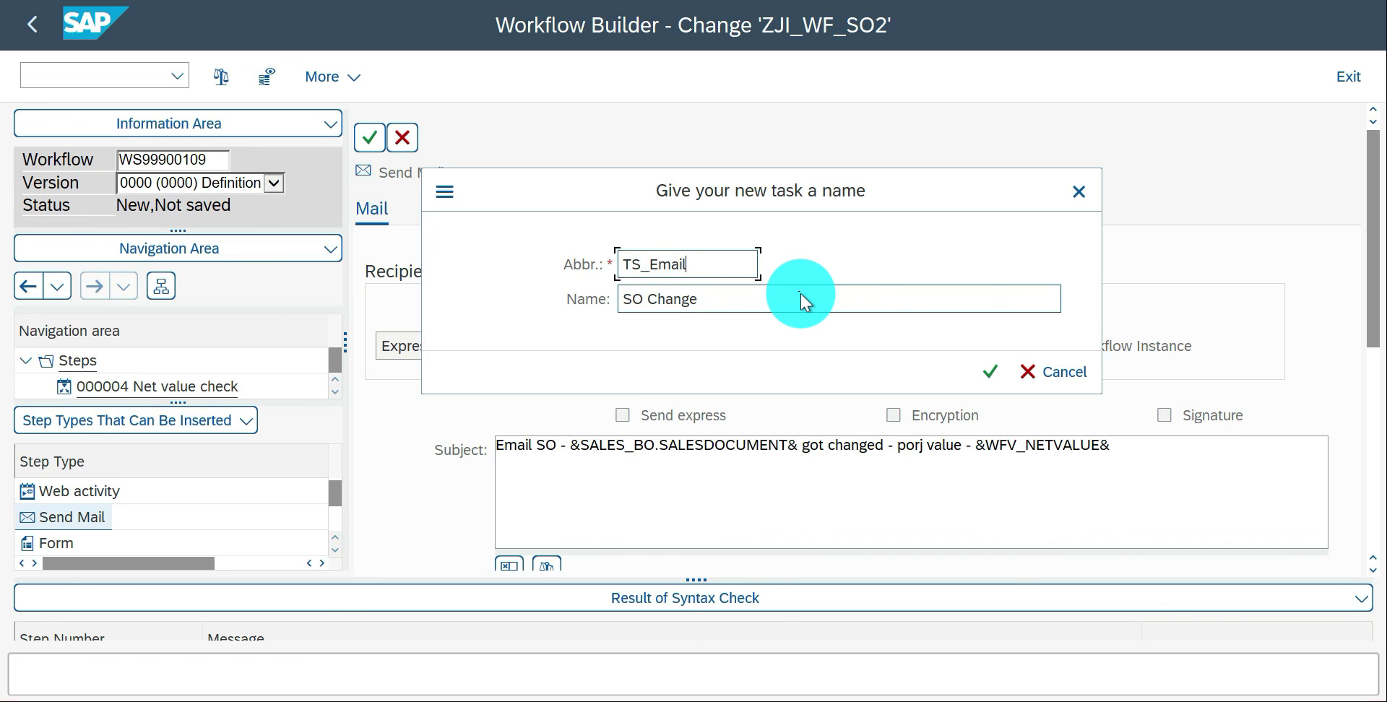
pyautogui.write('task')
pyautogui.press('Tab')
pyautogui.write('Email')
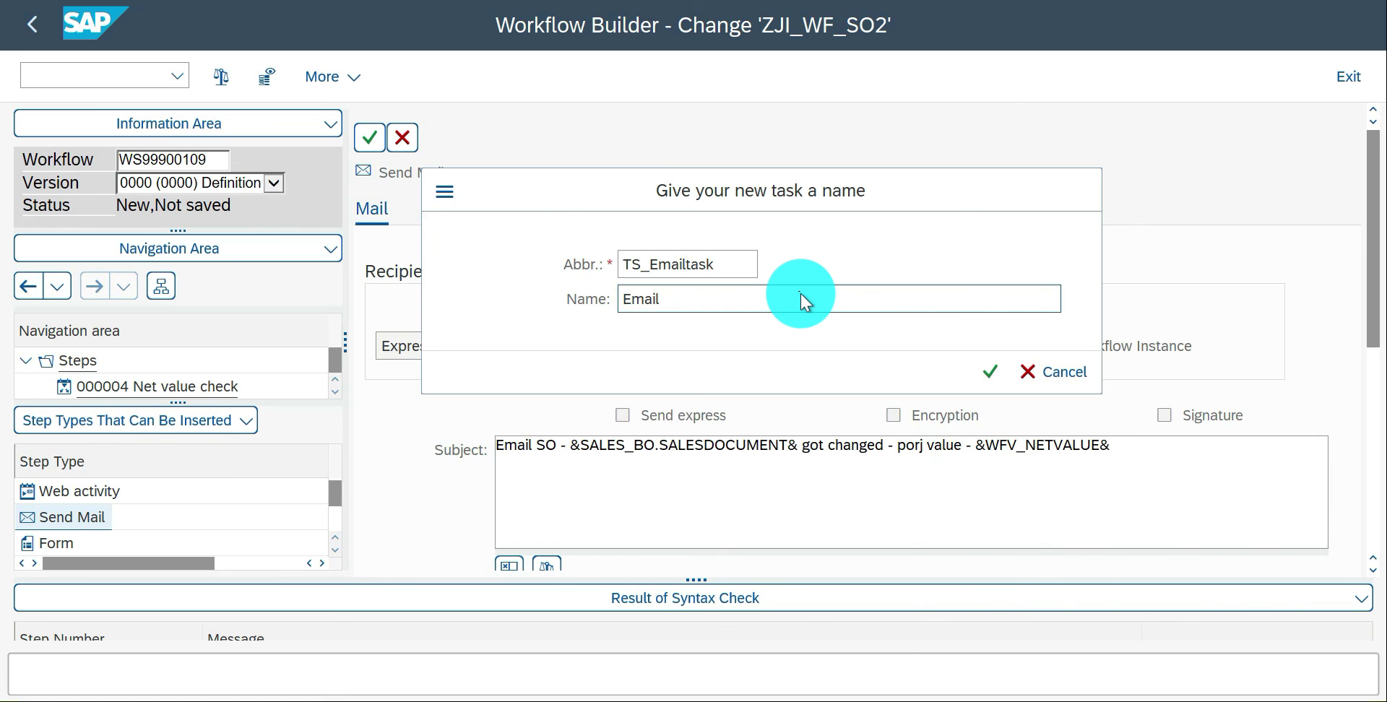
pyautogui.press('Return')
pyautogui.click(653, 671)
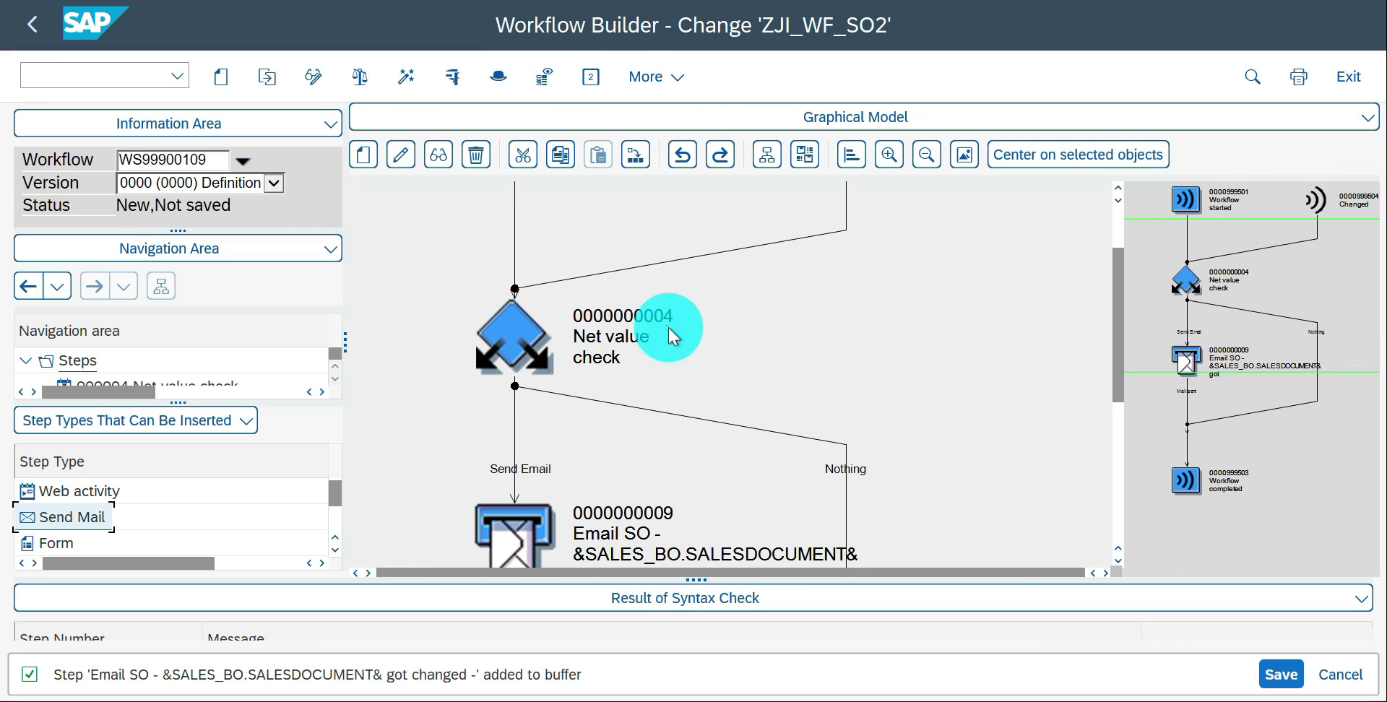
# Step: Open the Send Mail step's binding and delete the row that passes &SALES_BO& to the Email step
pyautogui.doubleClick(527, 530)
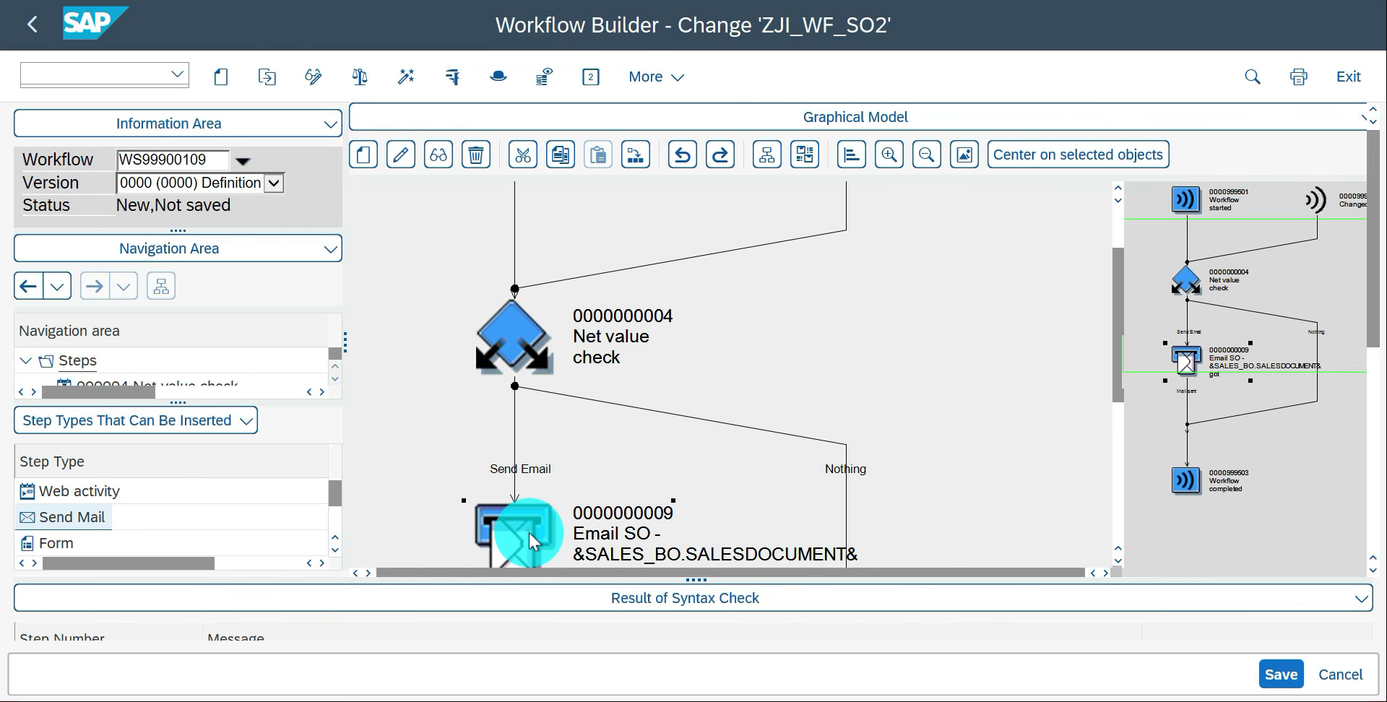
pyautogui.click(458, 212)
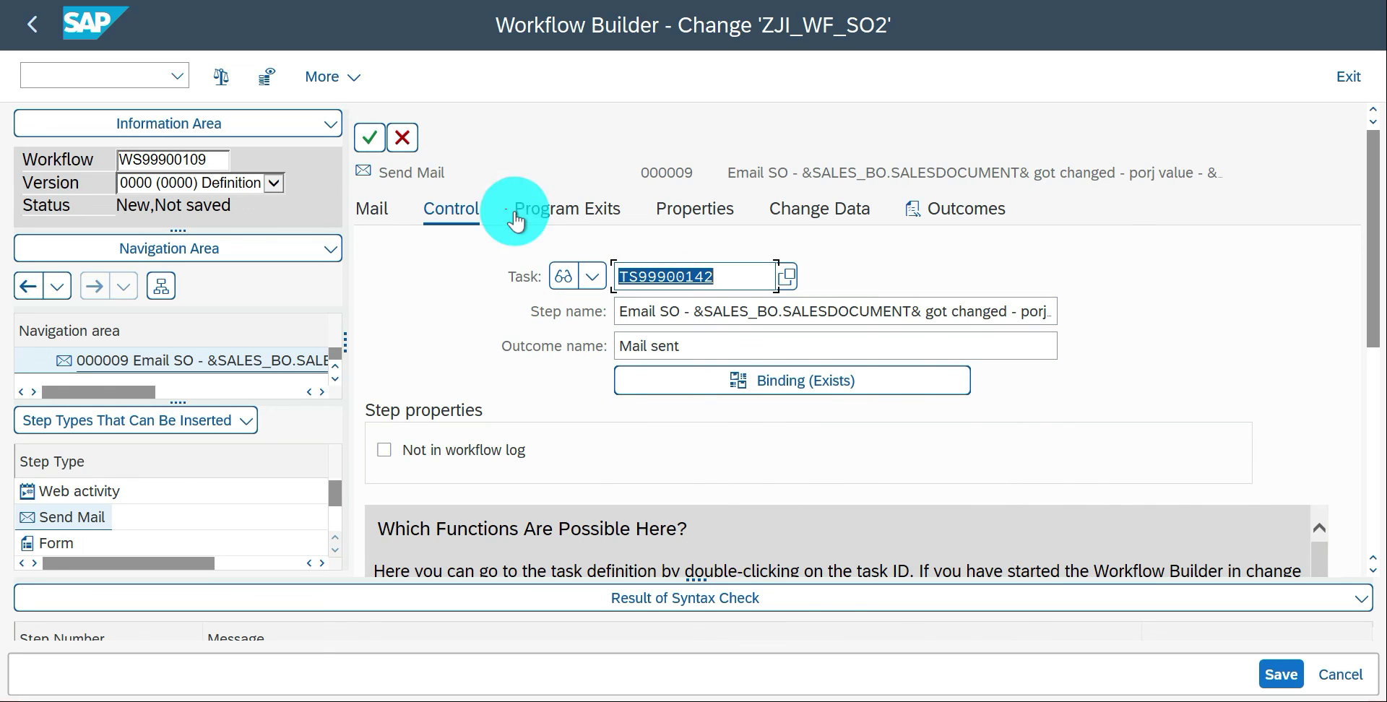
pyautogui.click(808, 380)
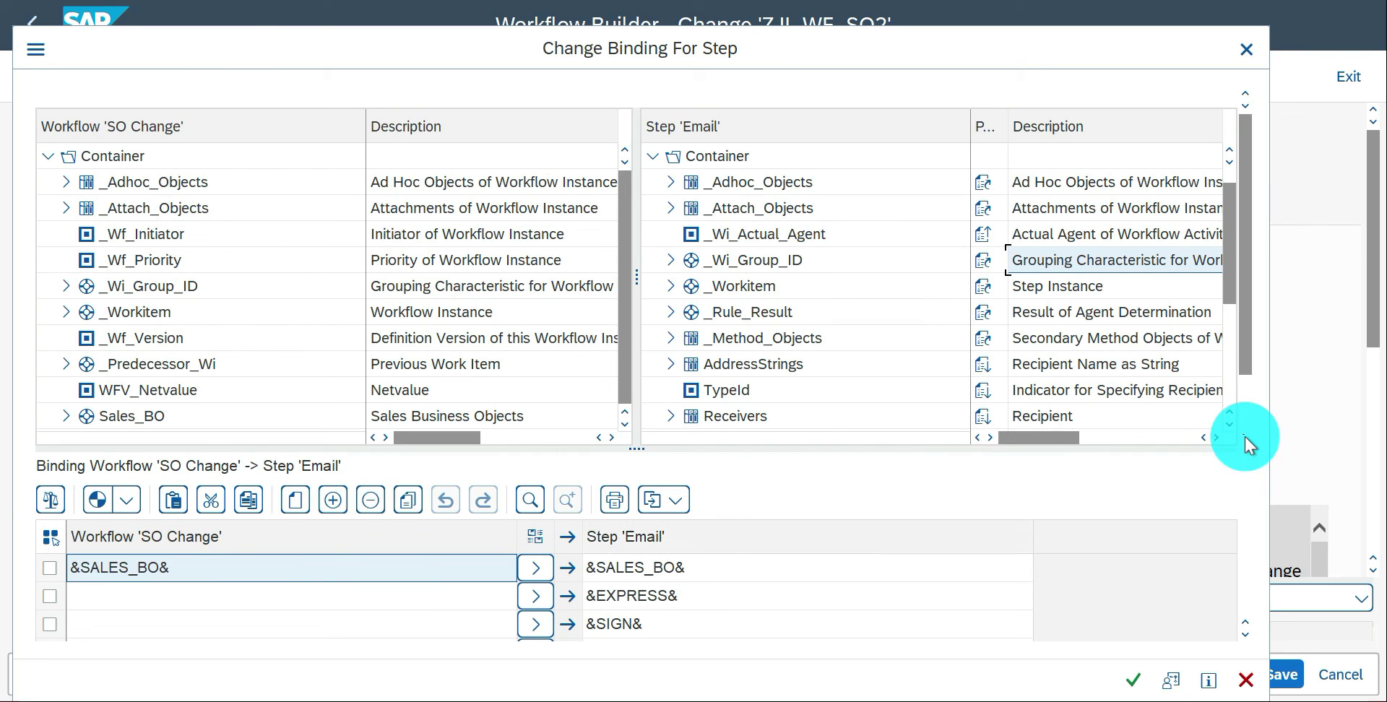
pyautogui.moveTo(1128, 54); pyautogui.dragTo(1160, 1)
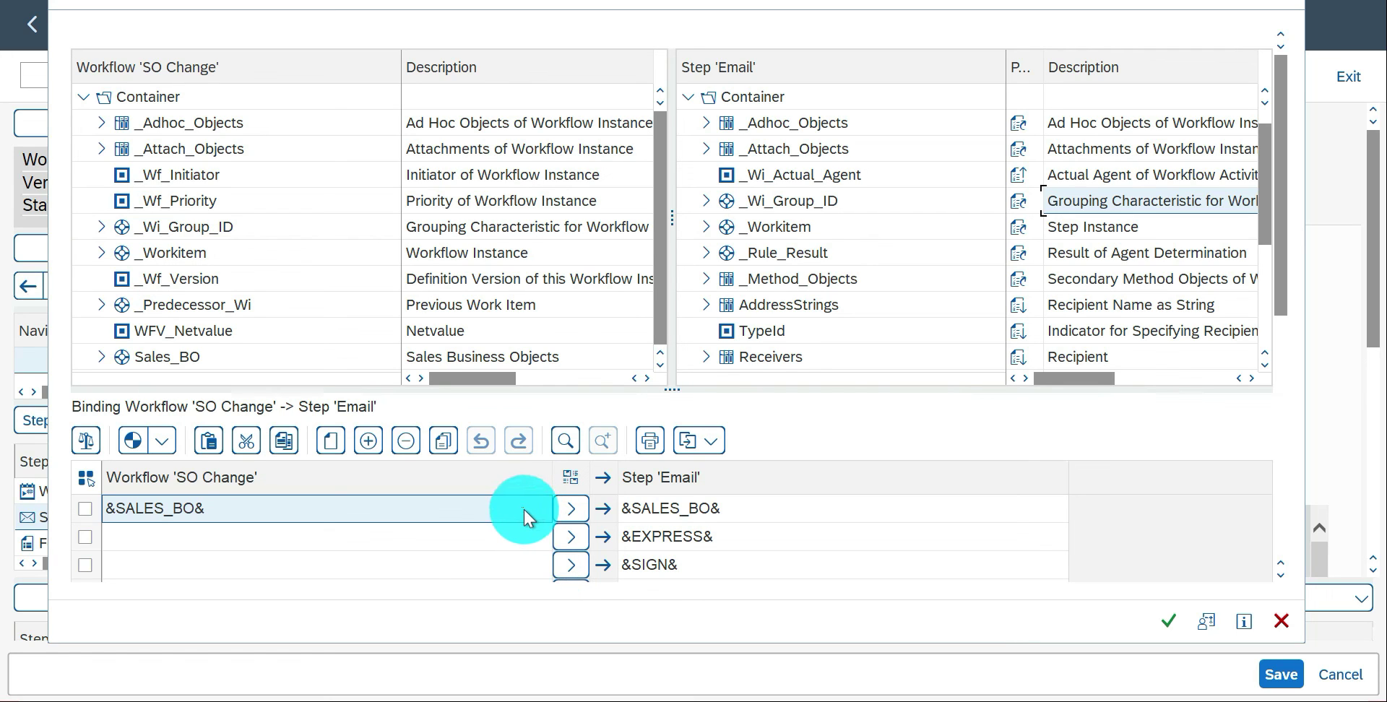
pyautogui.click(405, 441)
pyautogui.click(321, 509)
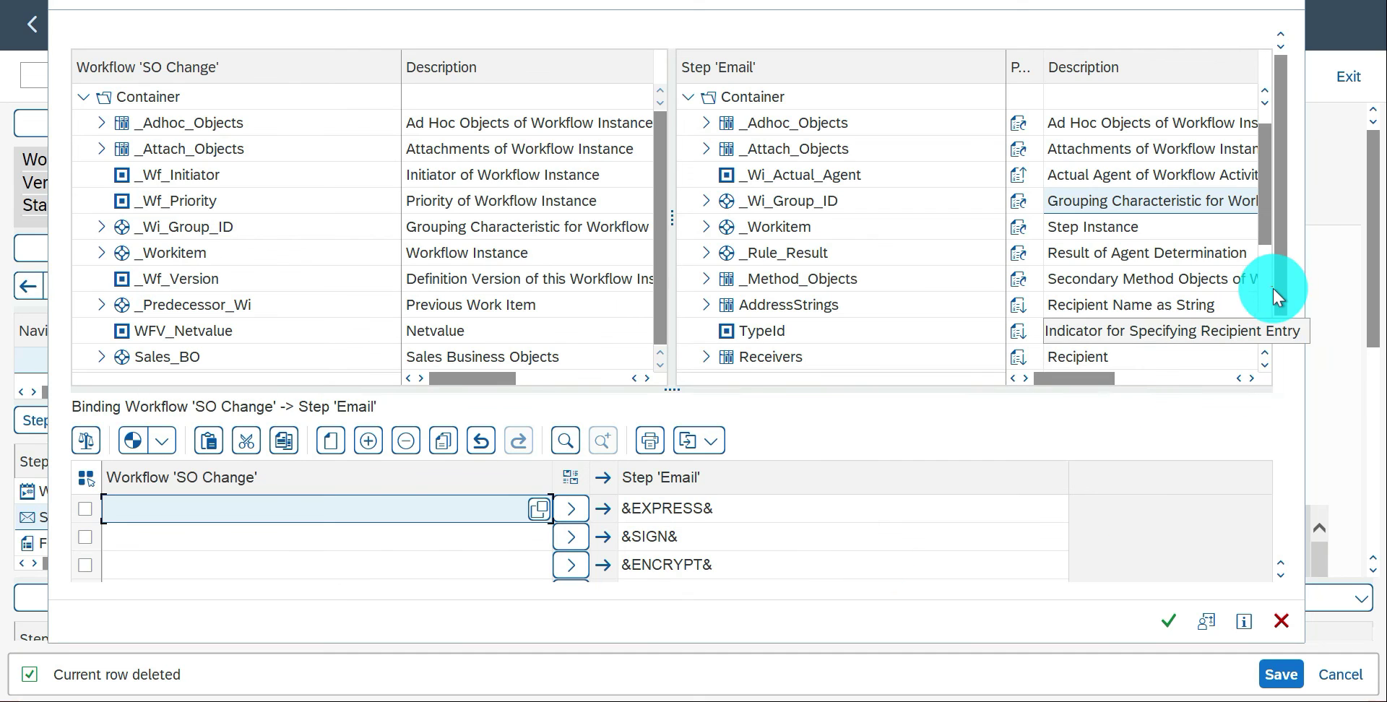
# Step: Add a binding row from the workflow's &SALES_BO& to the Email step's &SALES_BO& and accept the binding
pyautogui.scroll(-2, 1284, 345)
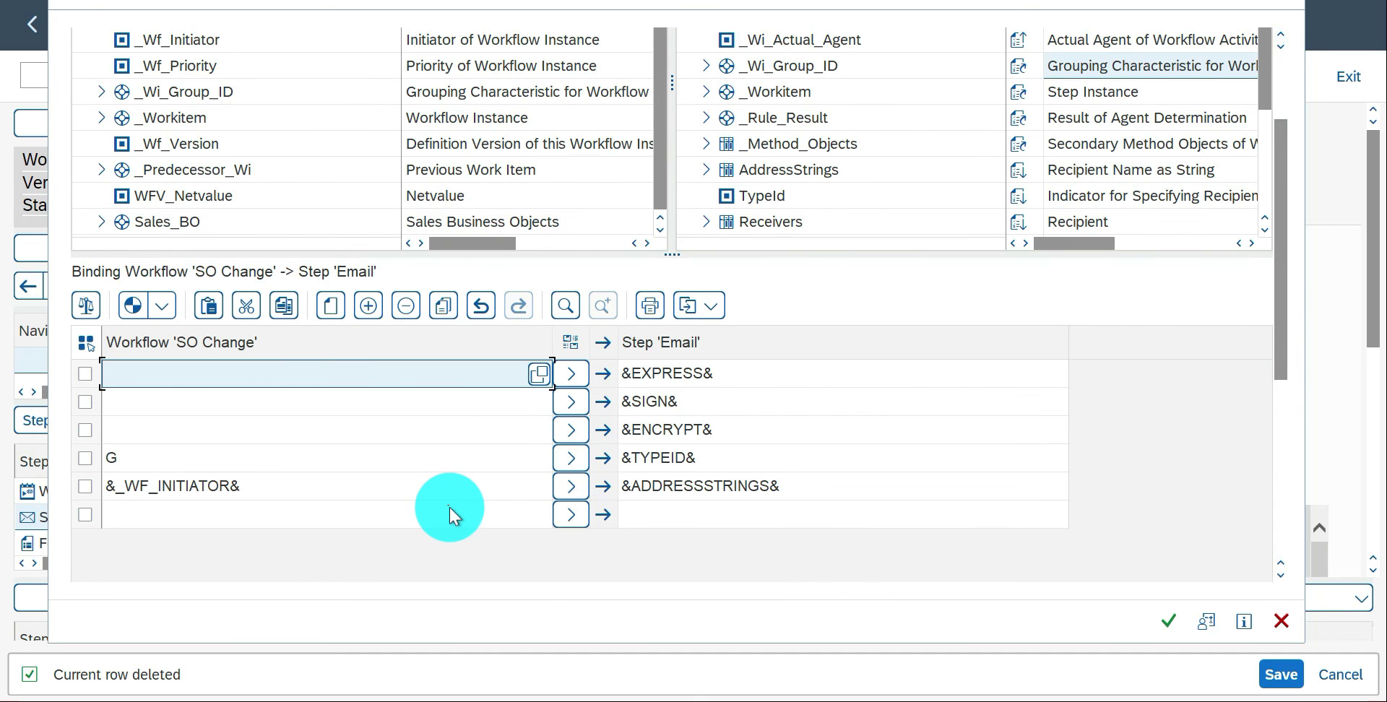
pyautogui.click(412, 514)
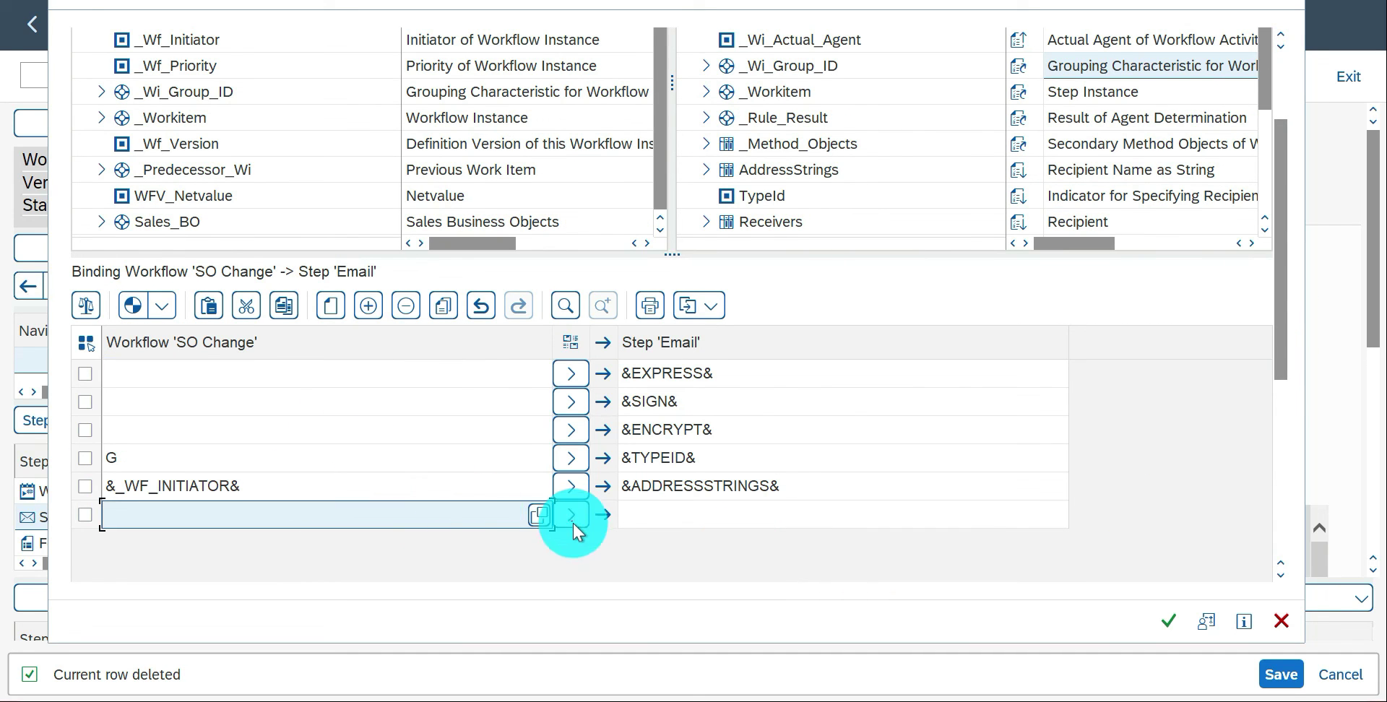
pyautogui.click(543, 514)
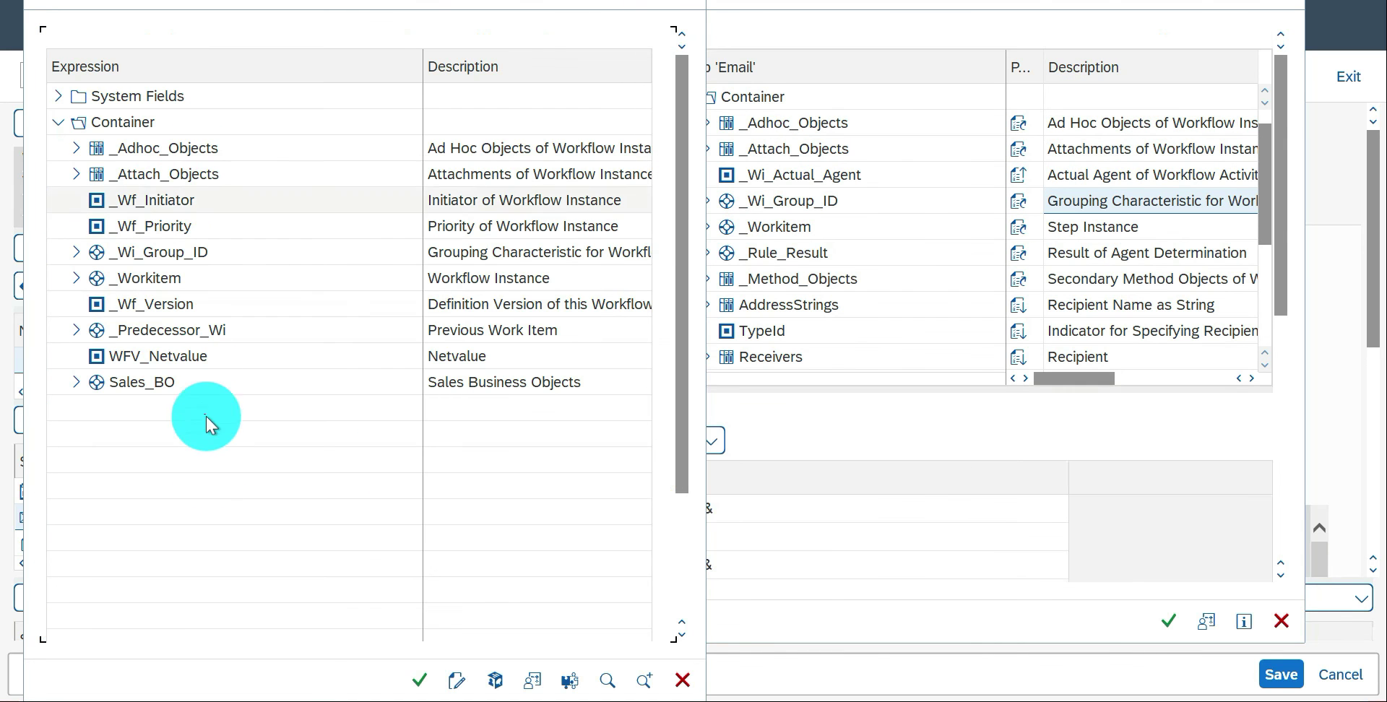
pyautogui.doubleClick(135, 384)
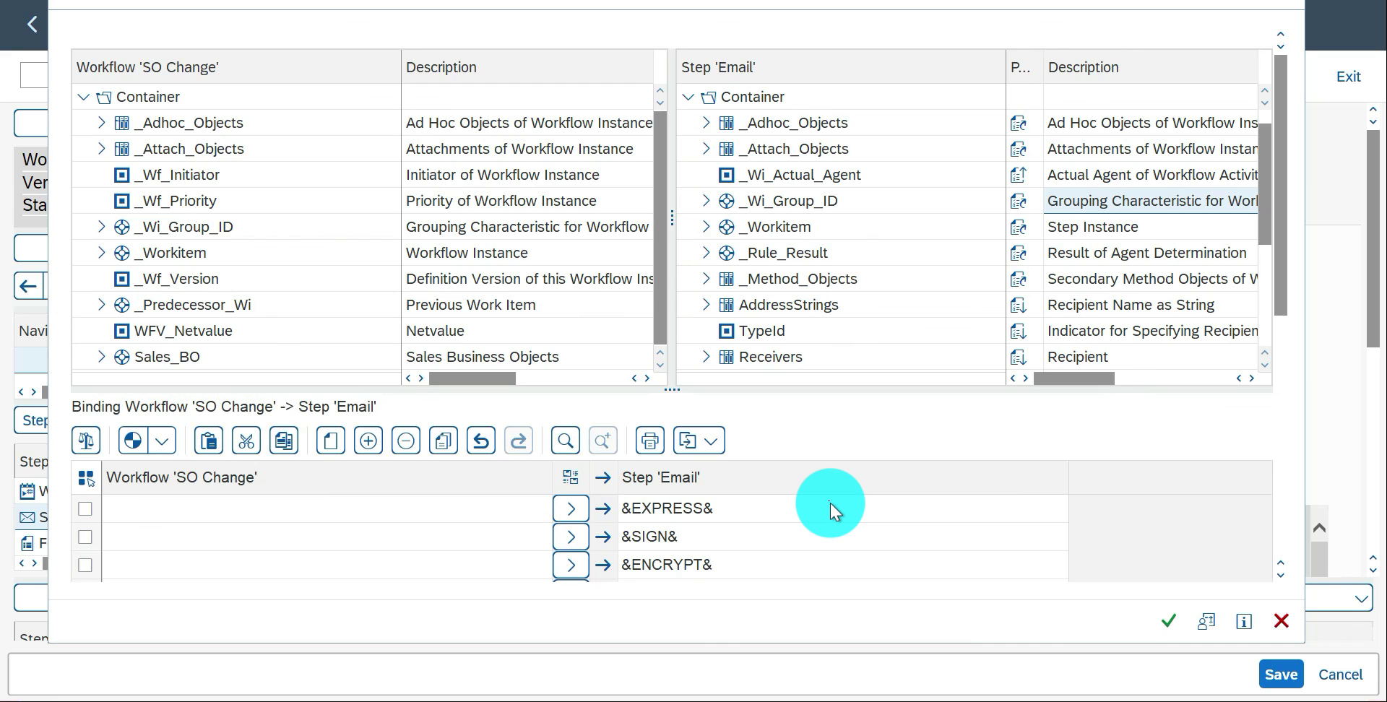
pyautogui.moveTo(1284, 304); pyautogui.dragTo(1285, 426)
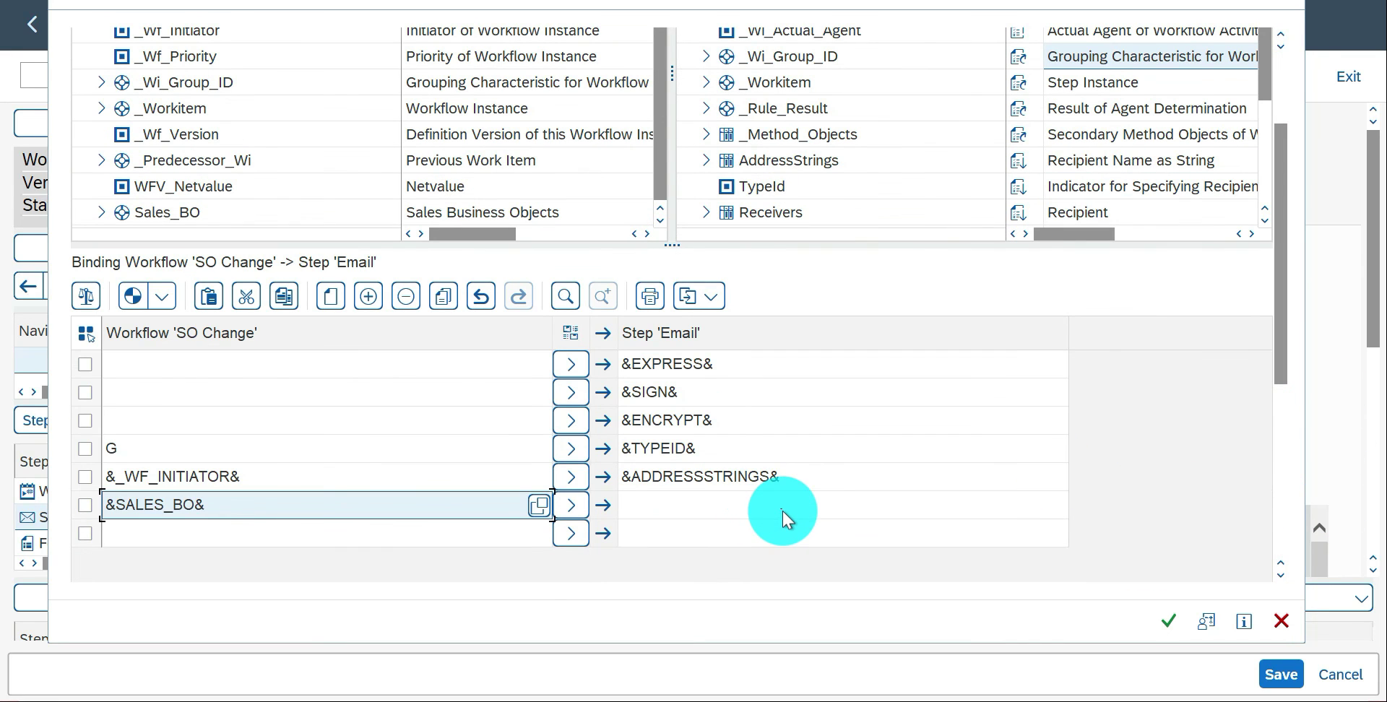
pyautogui.click(785, 513)
pyautogui.press('F4')
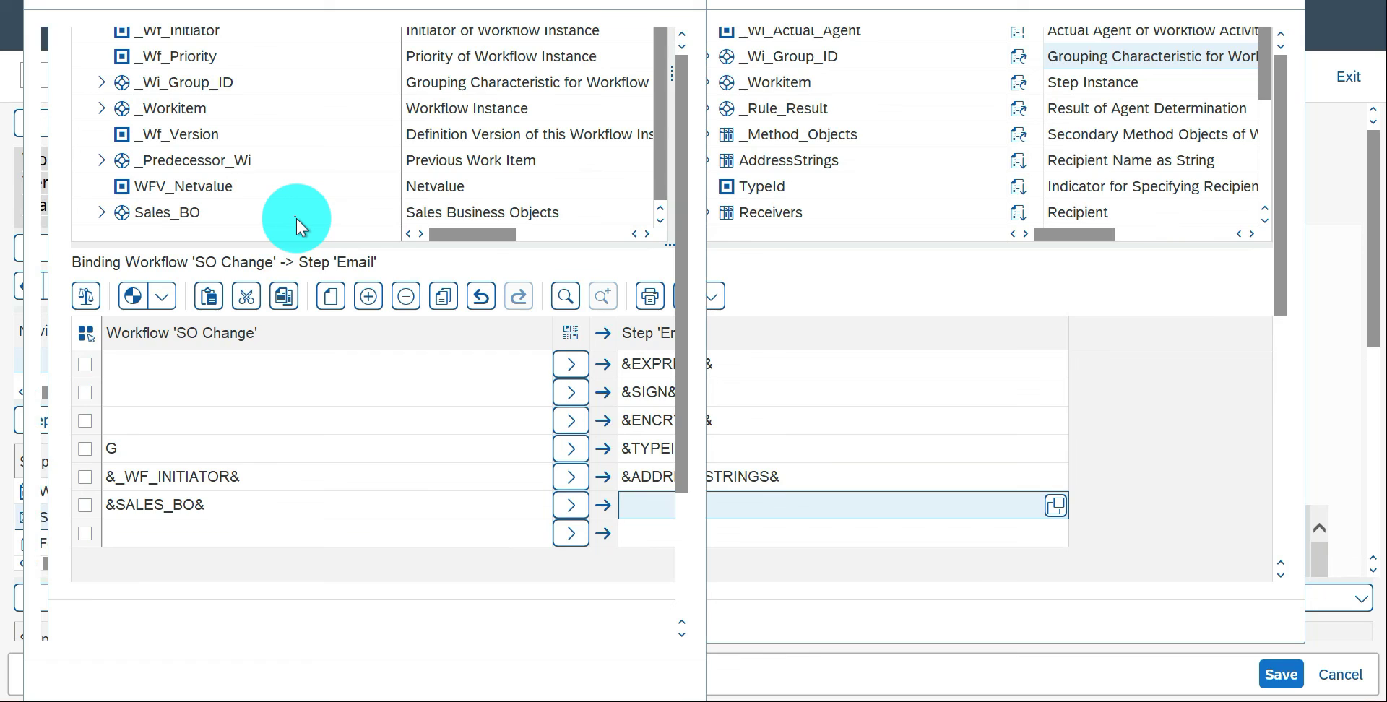
pyautogui.click(111, 98)
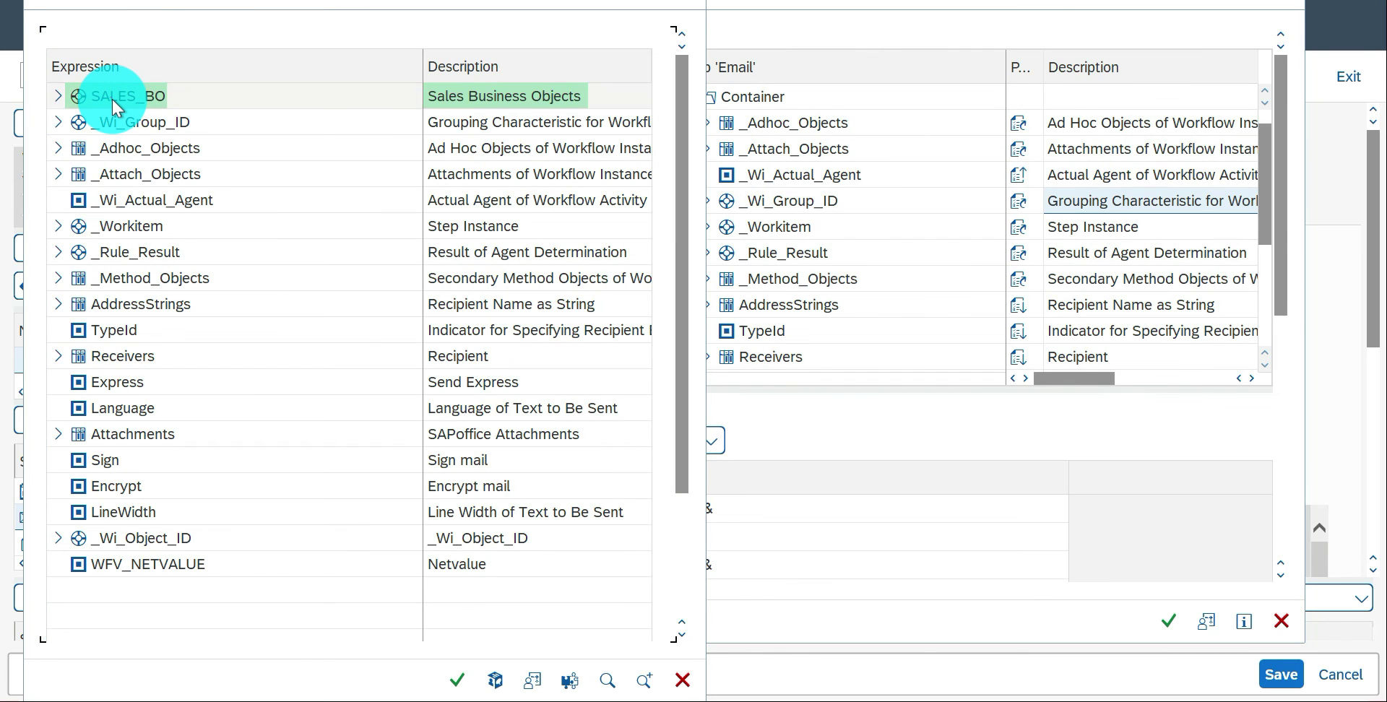
pyautogui.doubleClick(111, 99)
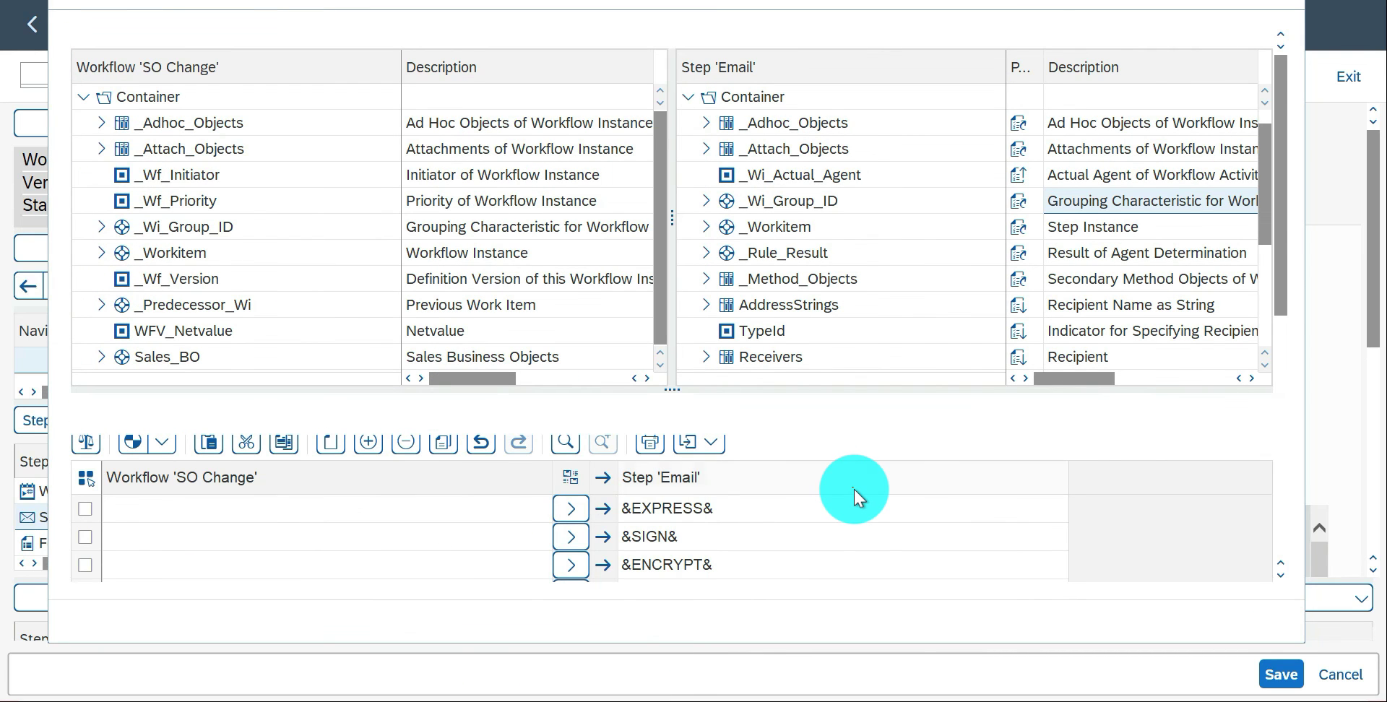
pyautogui.moveTo(1276, 275); pyautogui.dragTo(1281, 364)
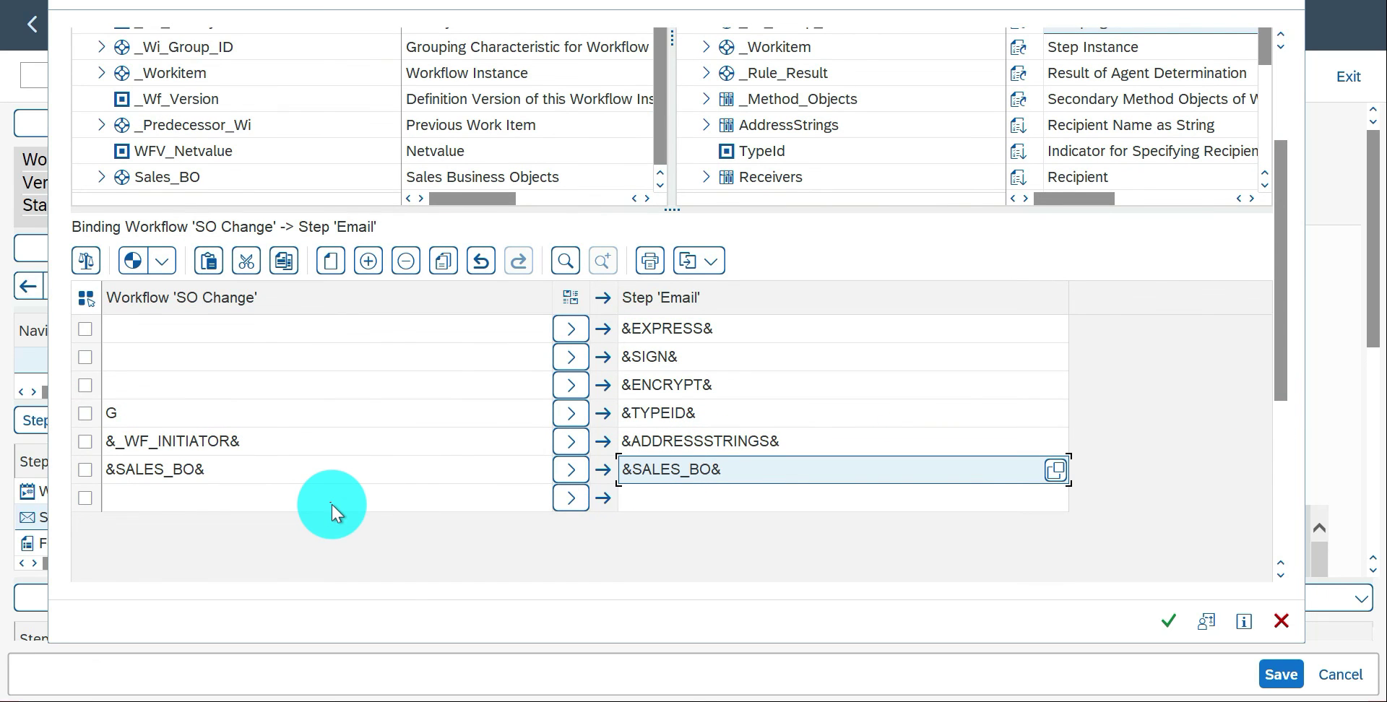
pyautogui.click(1167, 621)
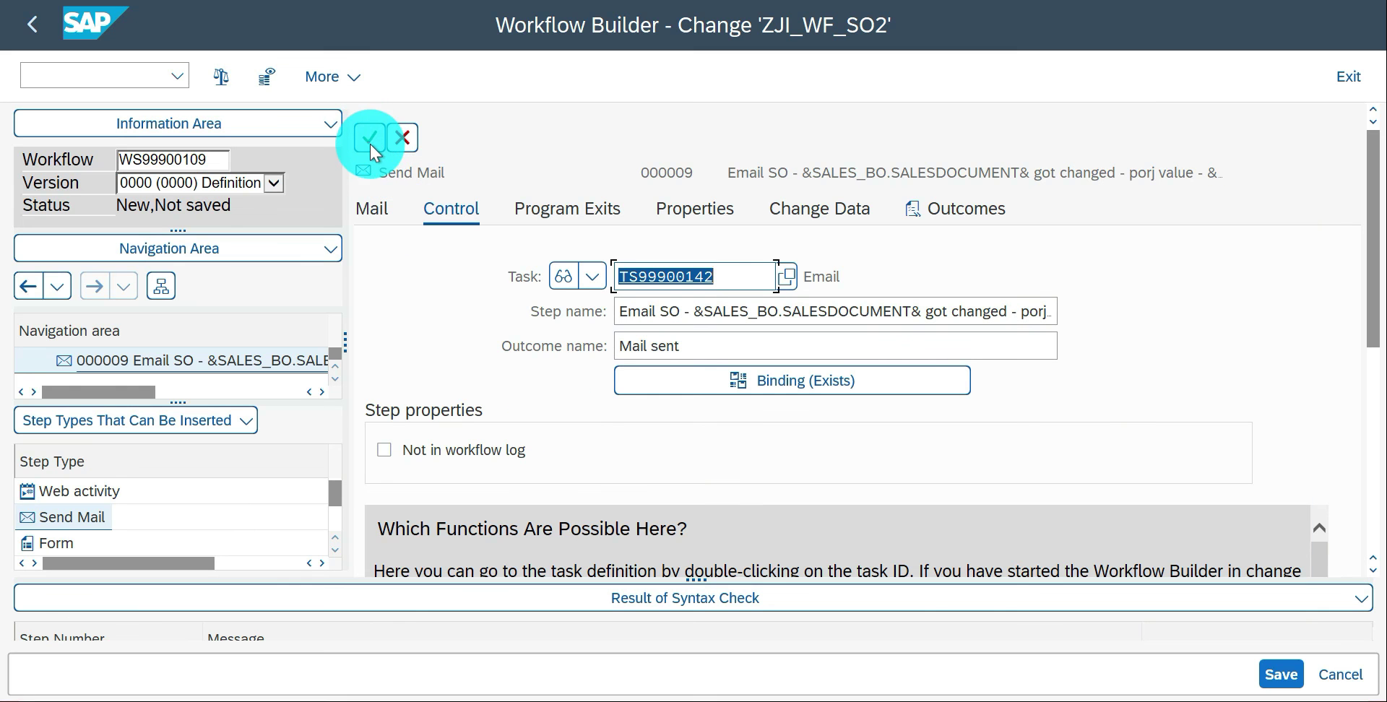
# Step: Transfer the Send Mail step to the workflow, then save and activate the workflow definition
pyautogui.press('Return')
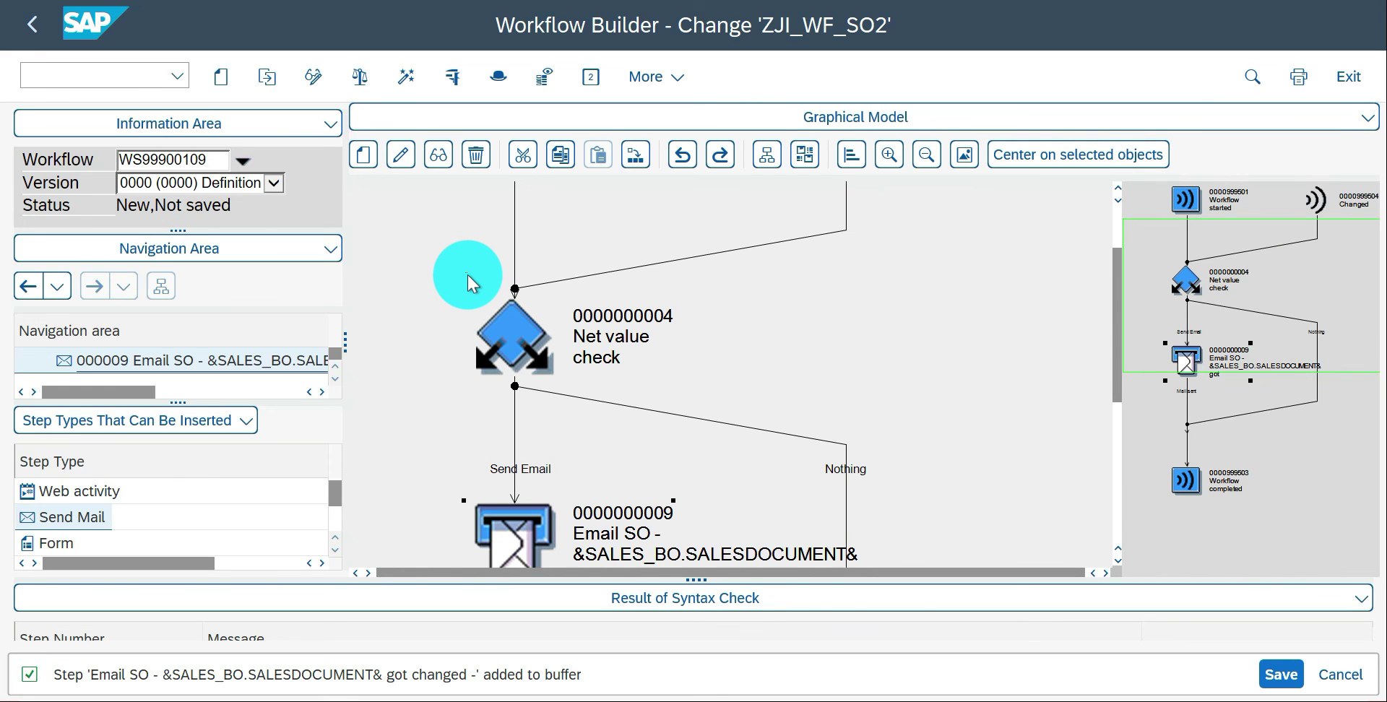
pyautogui.hotkey('ctrl', 's')
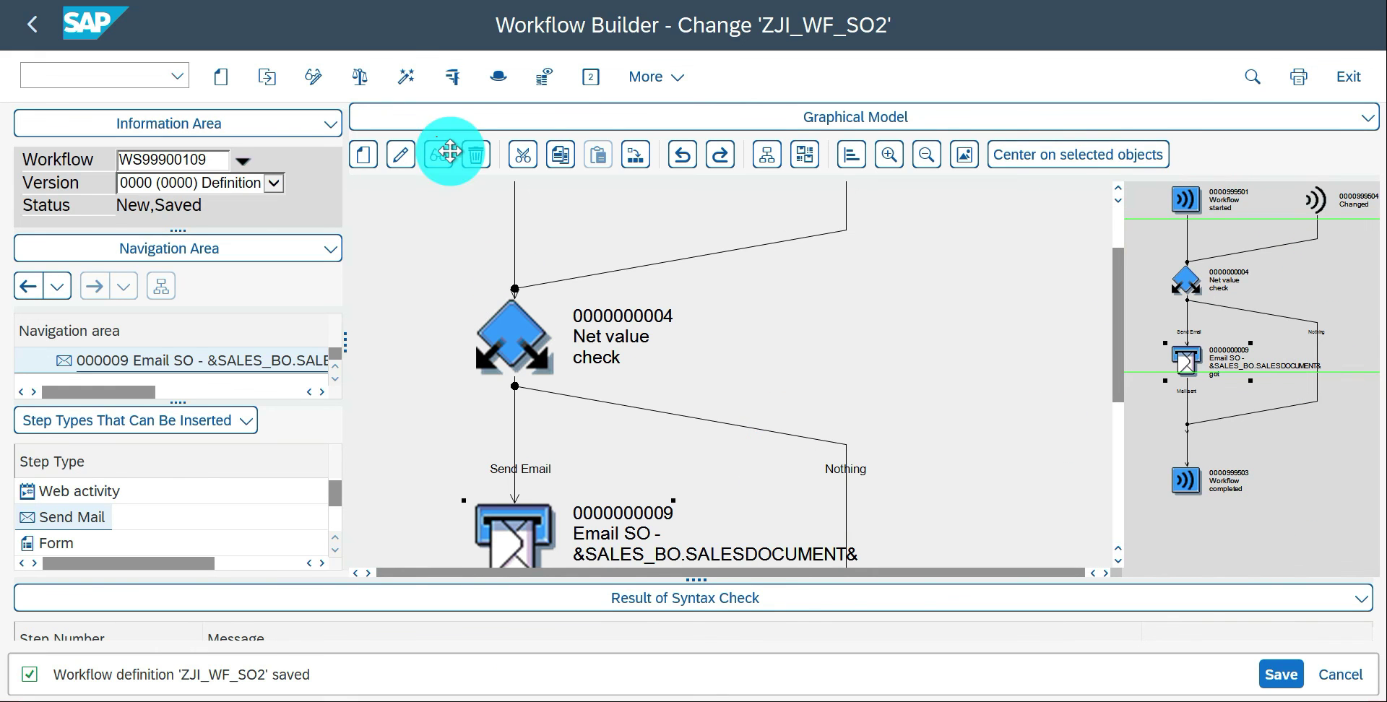
pyautogui.click(406, 77)
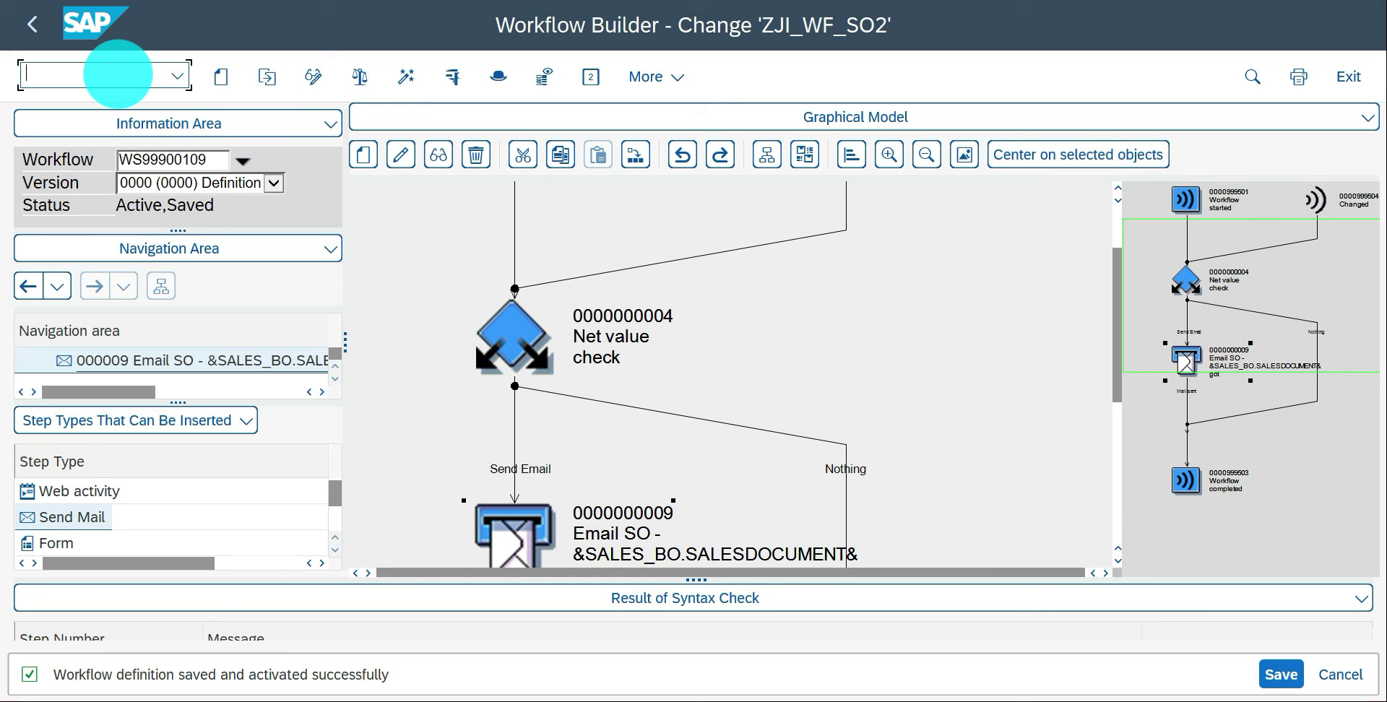
# Step: Start transaction VA02 in a new session with /ova02 and open the sales order for changing
pyautogui.write('/ova02')
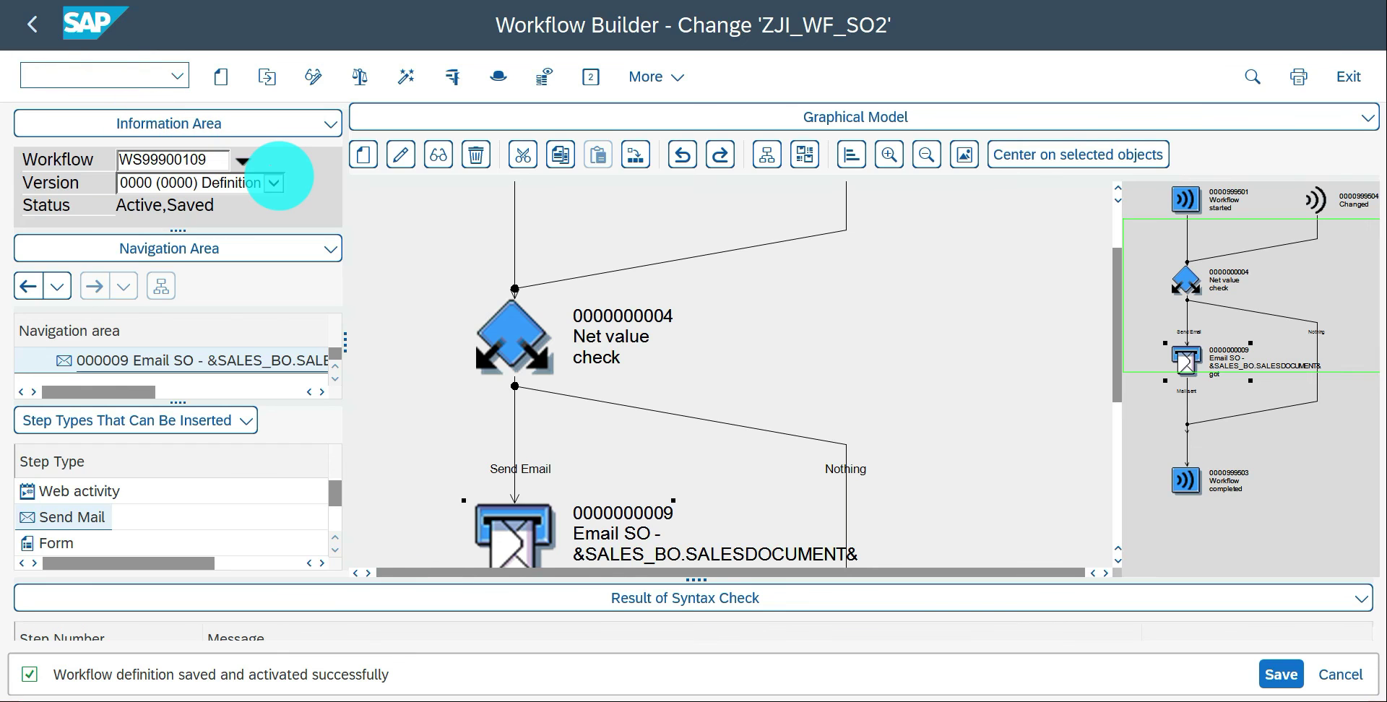
pyautogui.press('Return')
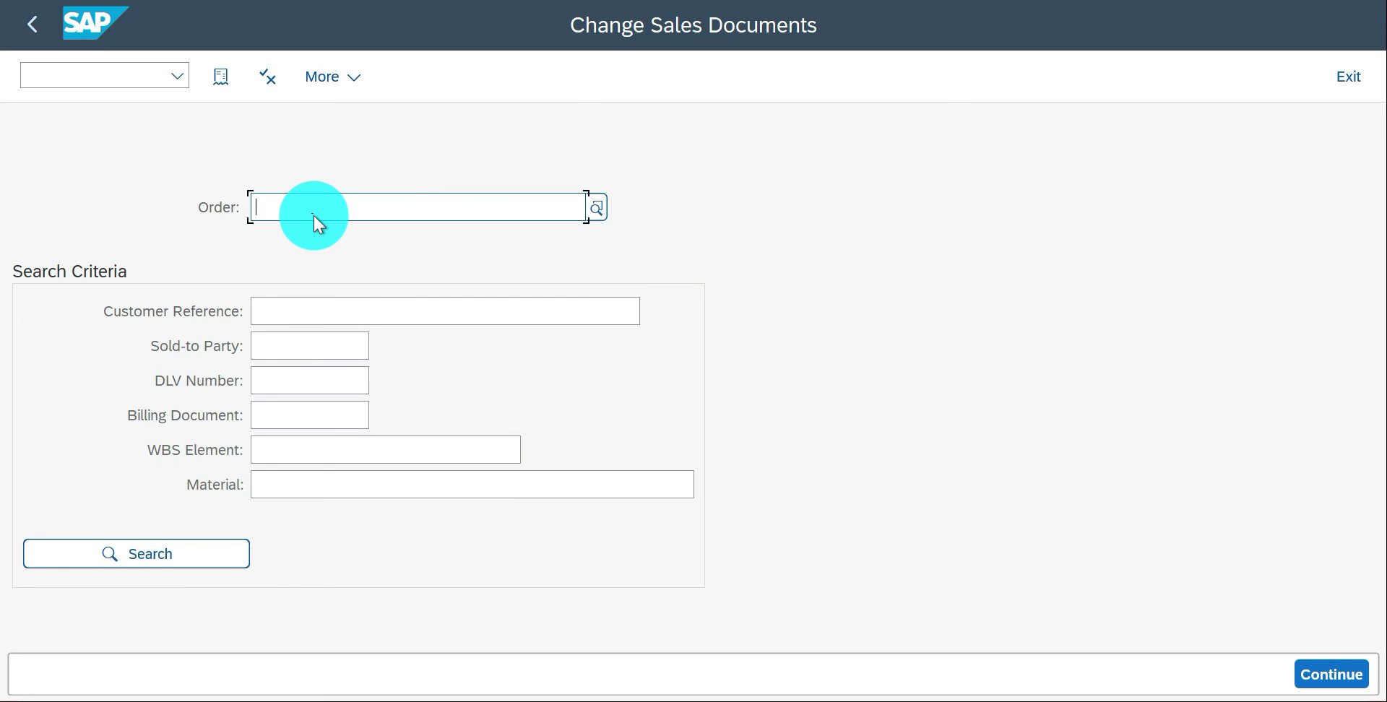
pyautogui.write('89')
pyautogui.press('Return')
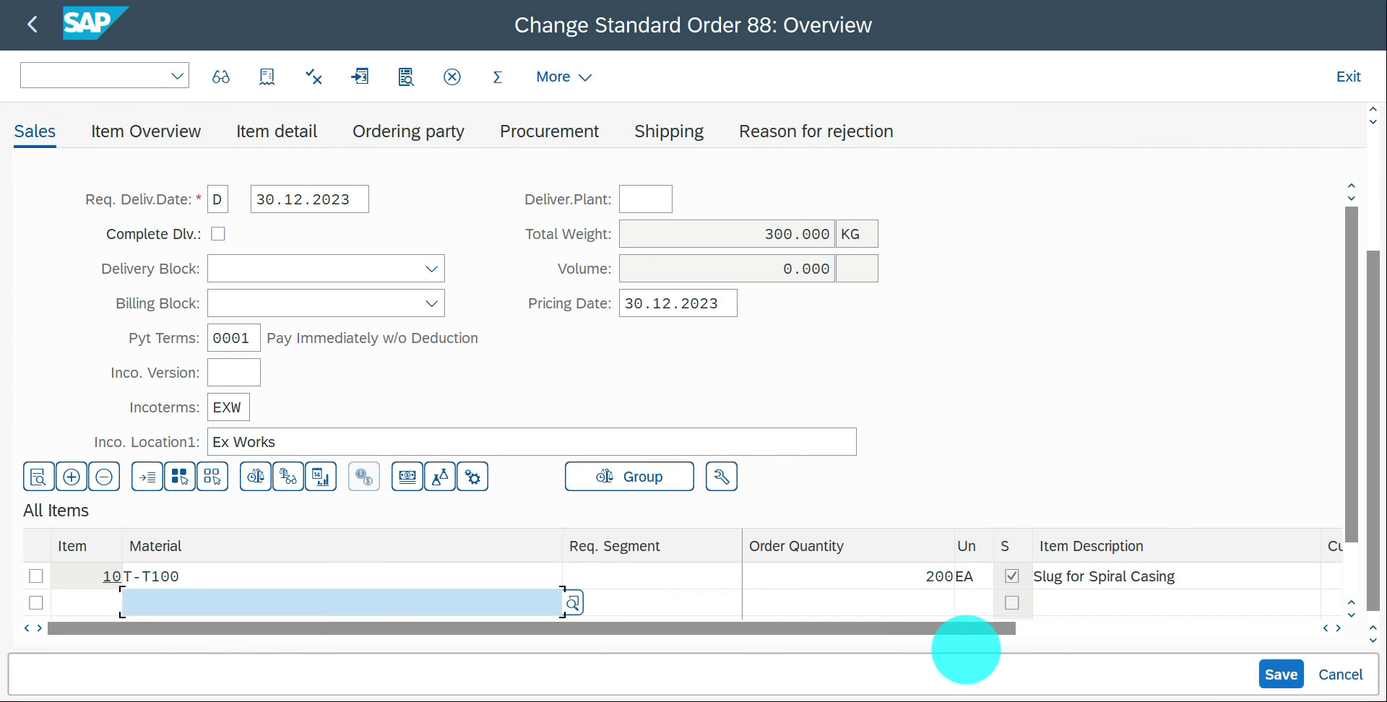
# Step: Set the order quantity of item 10, material T-T100, to 20 and submit the order change
pyautogui.click(941, 577)
pyautogui.write('20')
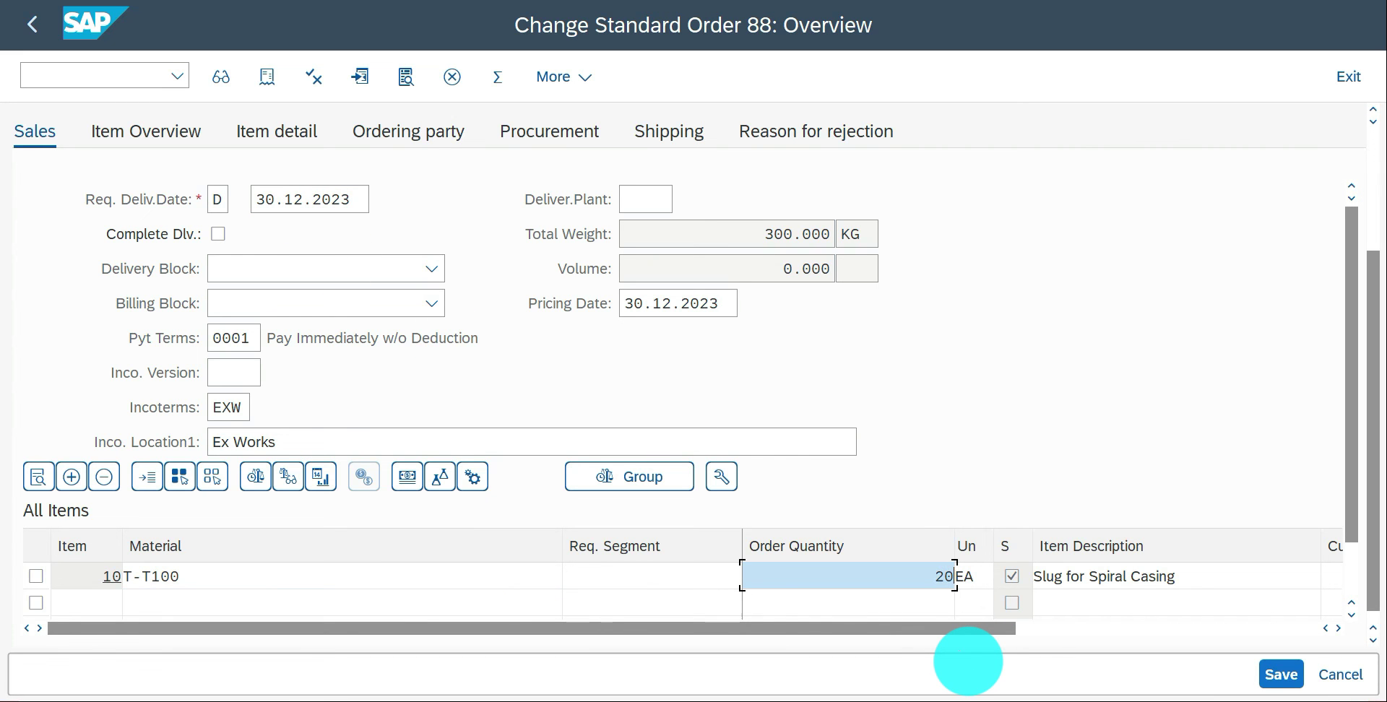
pyautogui.press('Return')
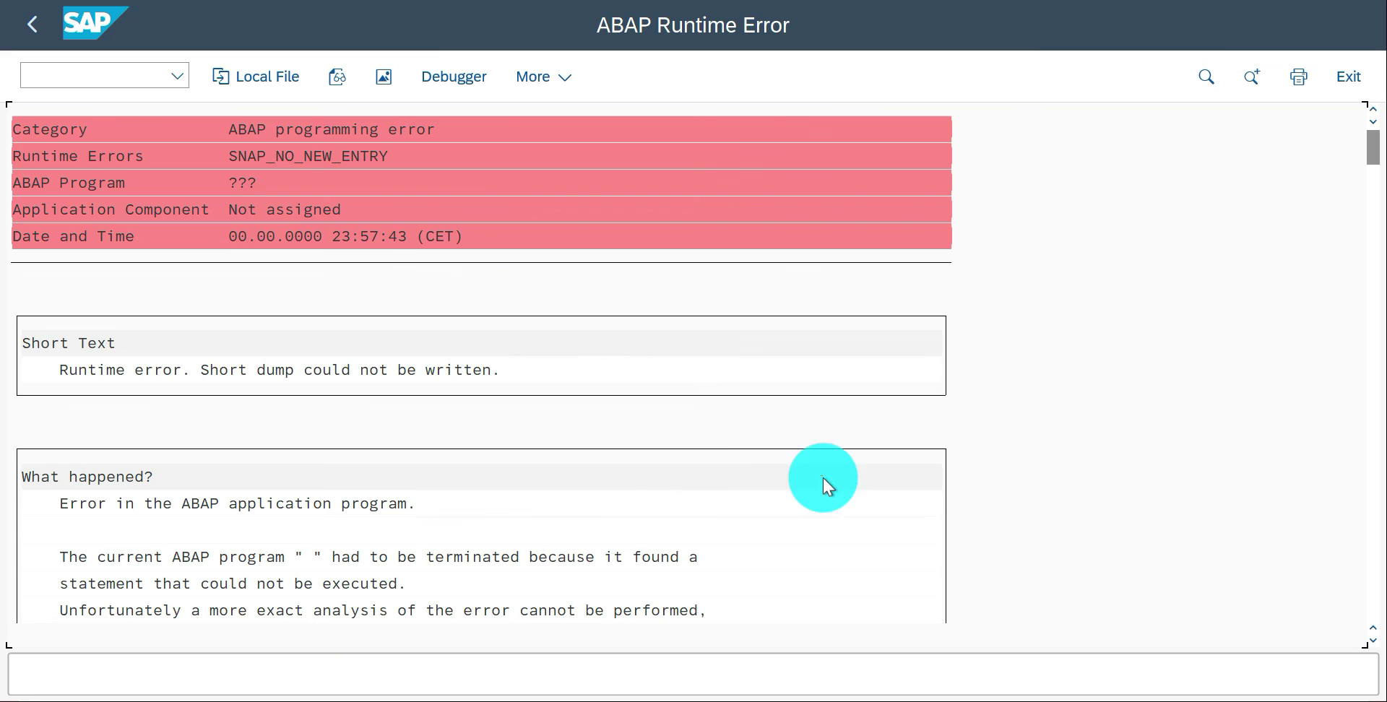
# Step: Read through the ABAP runtime error's explanation, error analysis and correction hints
pyautogui.click(1374, 345)
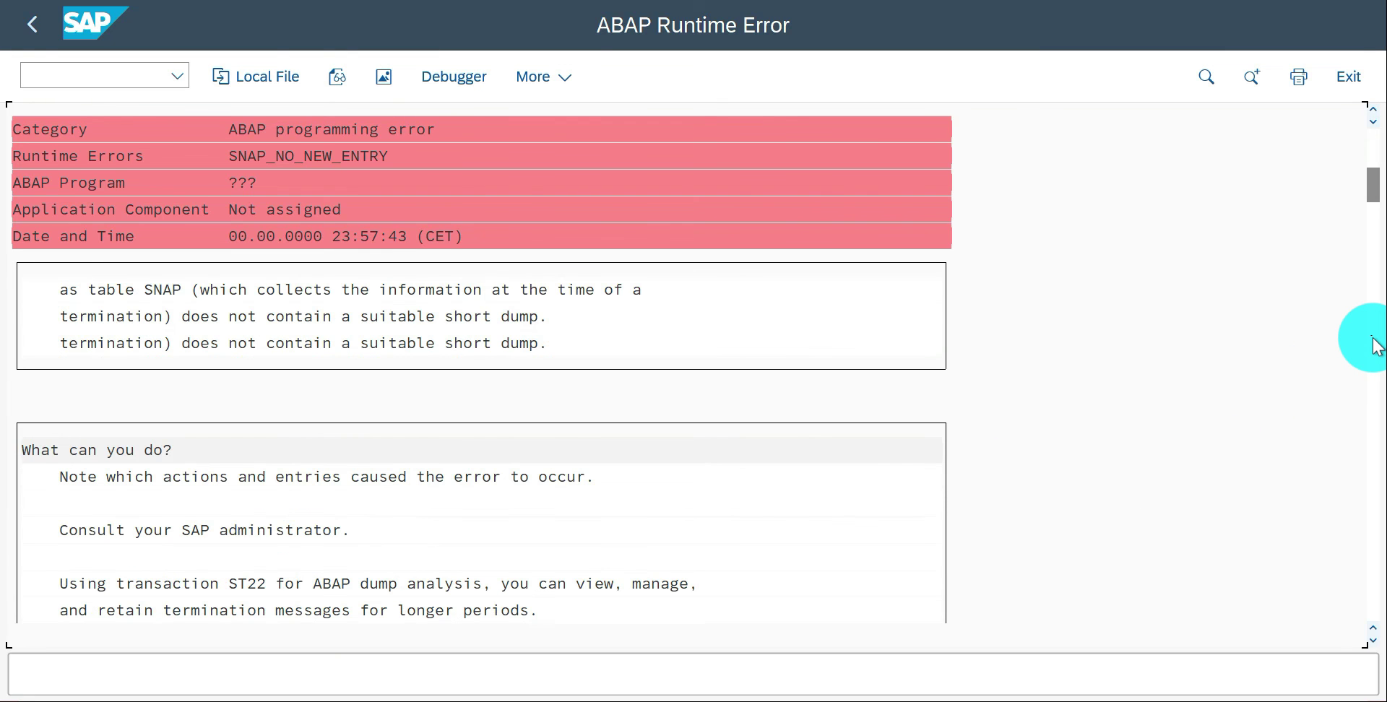
pyautogui.click(1374, 345)
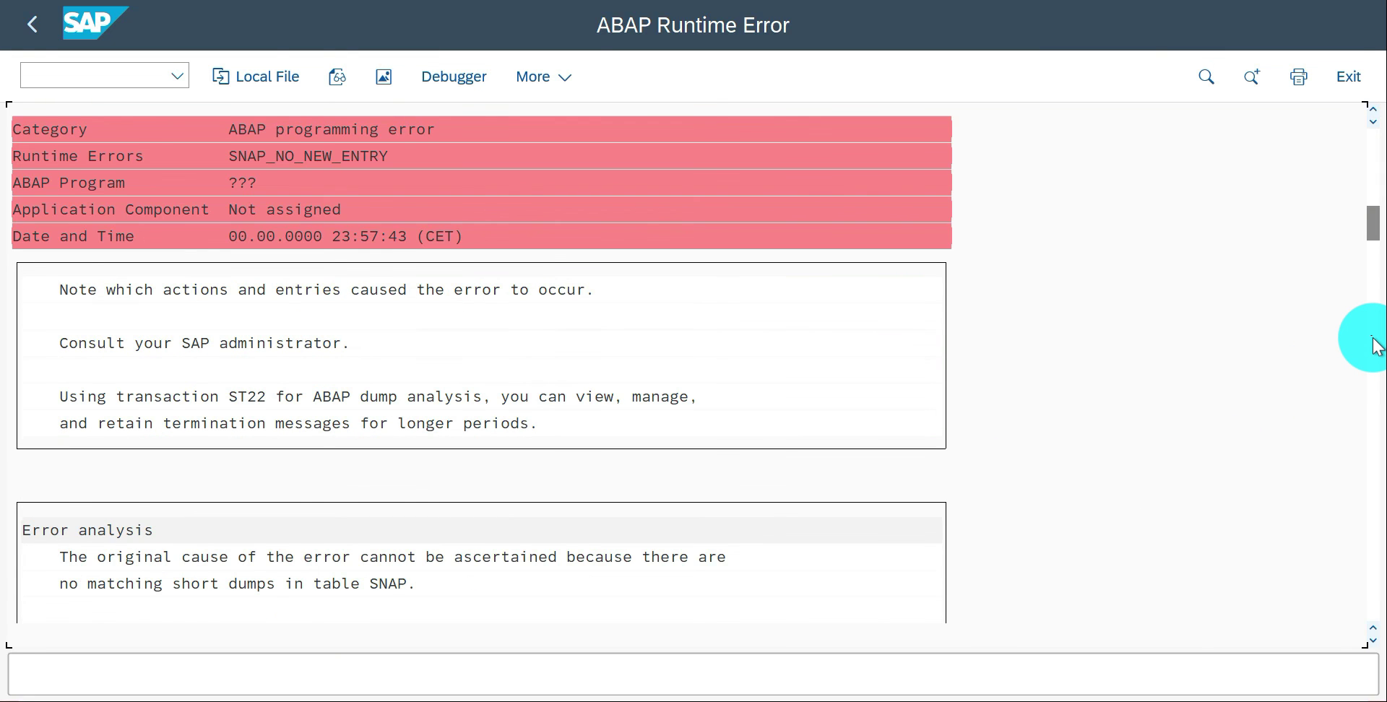
pyautogui.click(1373, 345)
pyautogui.click(1373, 345)
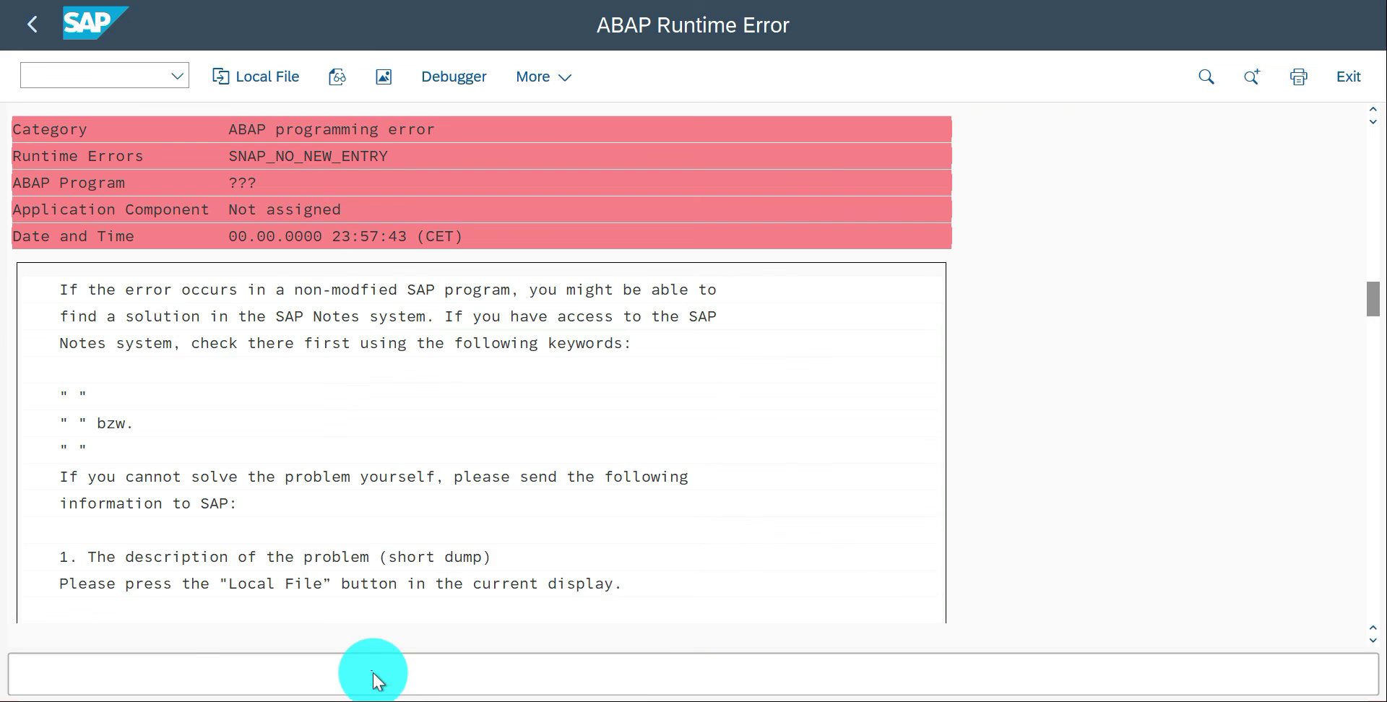
# Step: Switch back to the Workflow Builder session showing workflow ZJI_WF_SO2
pyautogui.moveTo(361, 689)
pyautogui.click(304, 628)
pyautogui.click(524, 337)
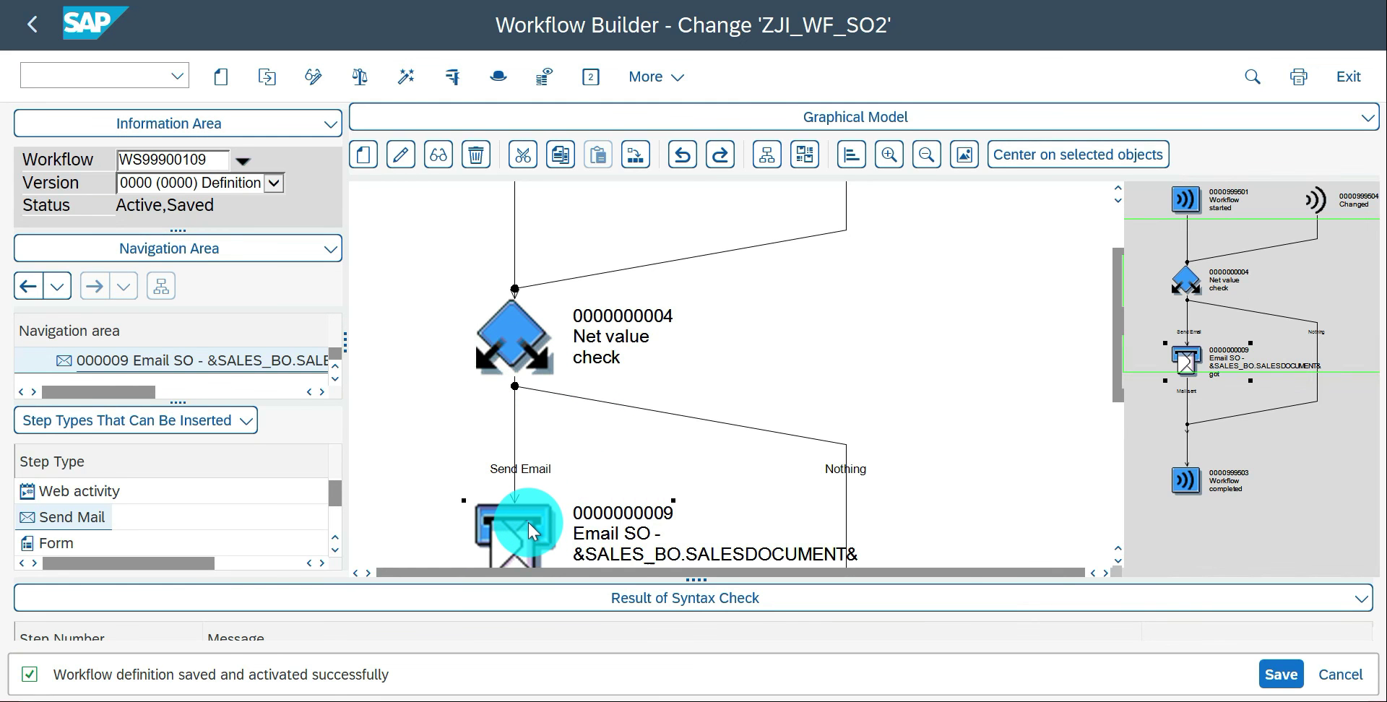